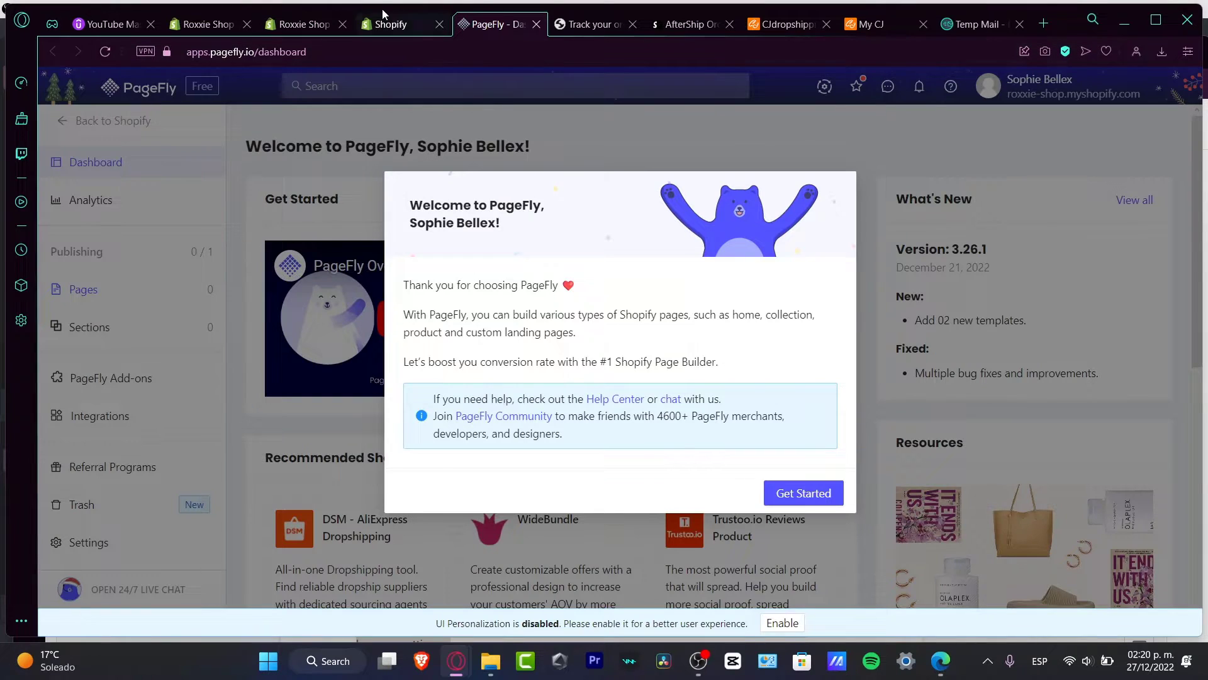
Step: Return to the Shopify admin's online store themes, collapse the trial notice and open the Dawn theme for customization
{"action": "left_click", "coordinate": [397, 24]}
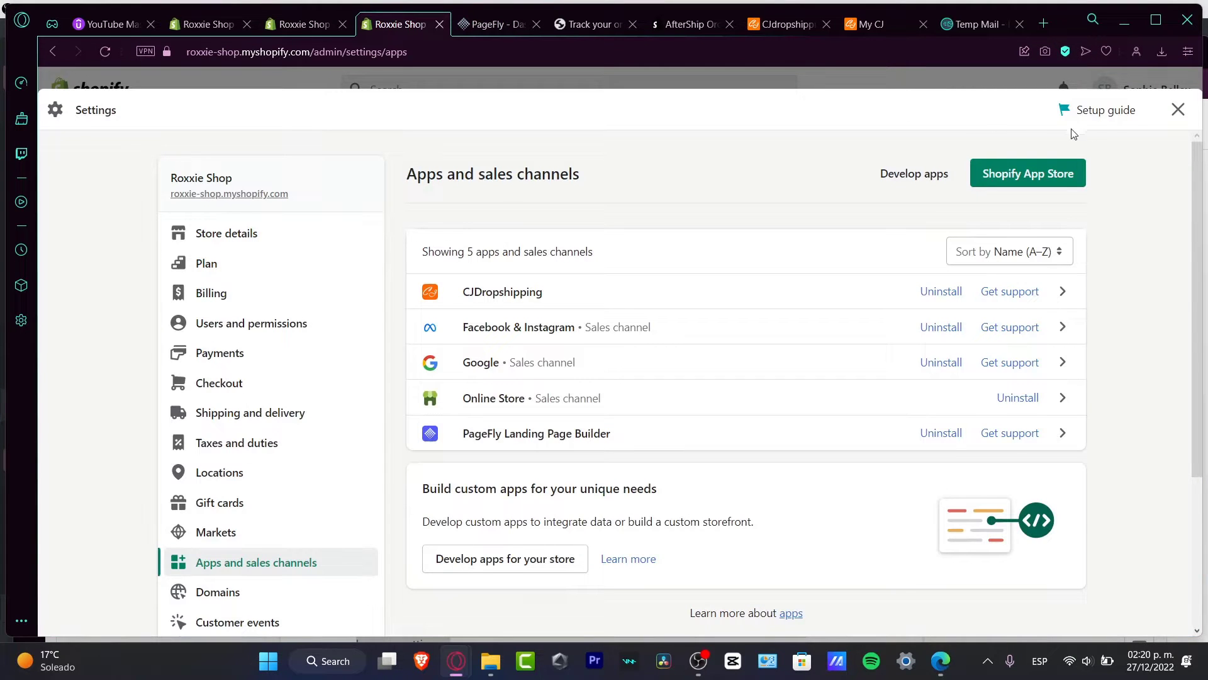
{"action": "left_click", "coordinate": [1177, 110]}
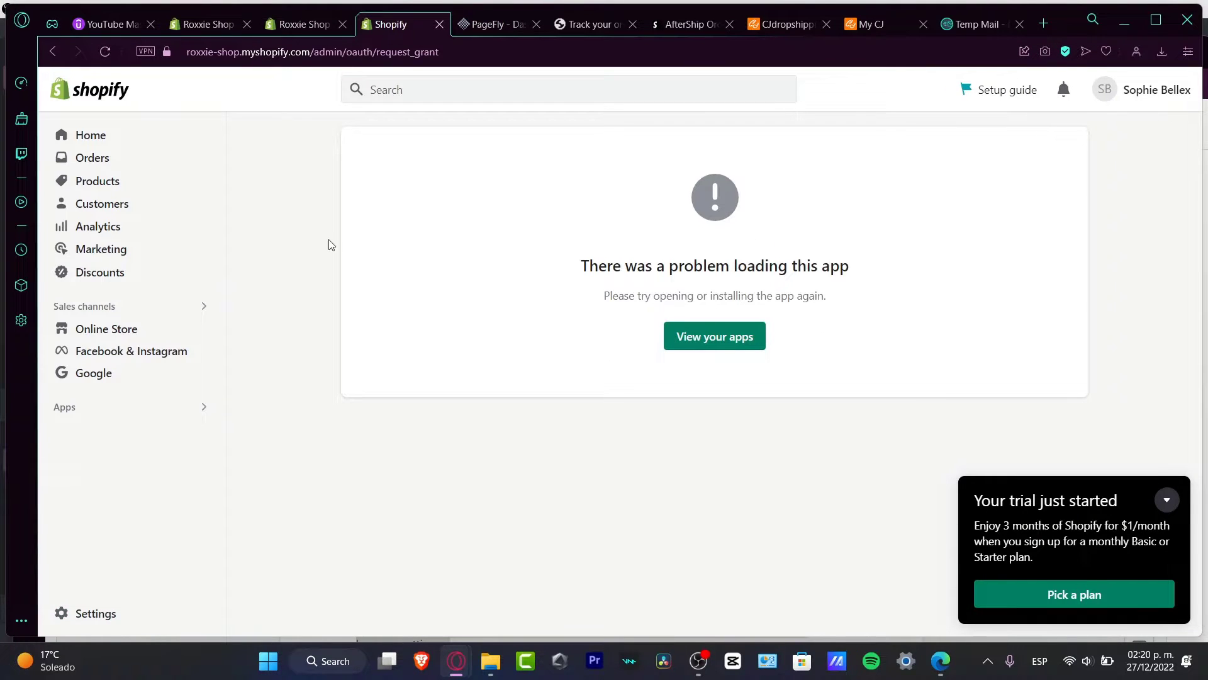
{"action": "left_click", "coordinate": [135, 328]}
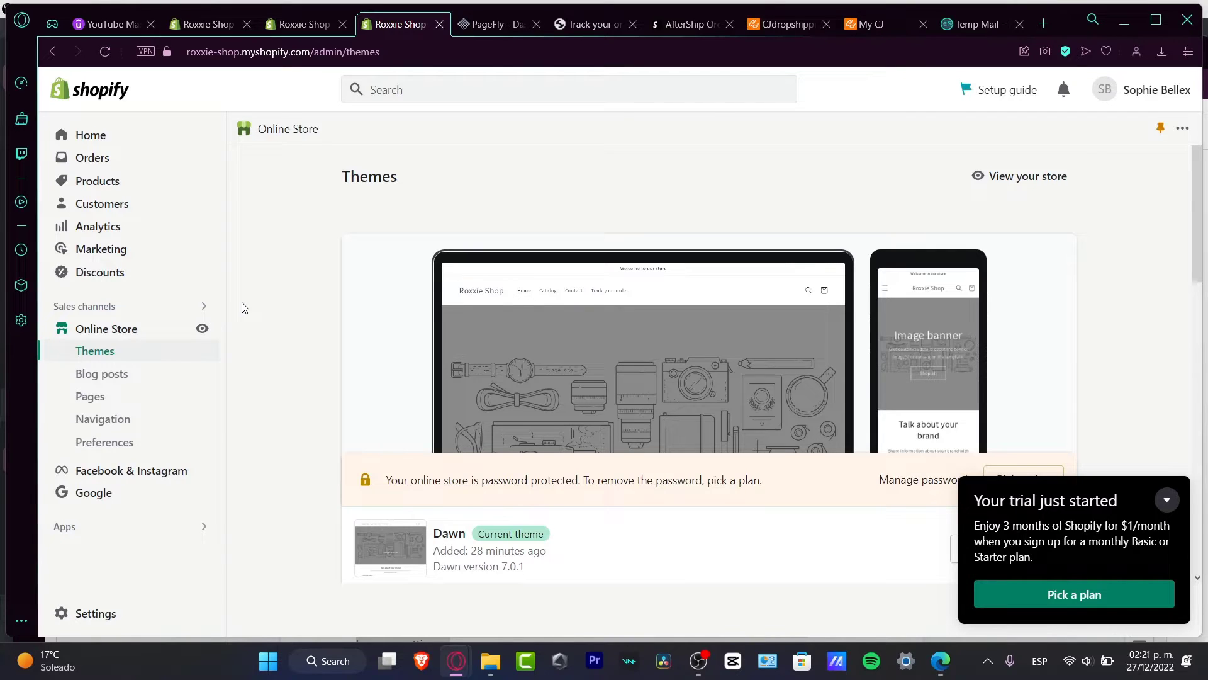
{"action": "left_click", "coordinate": [306, 18]}
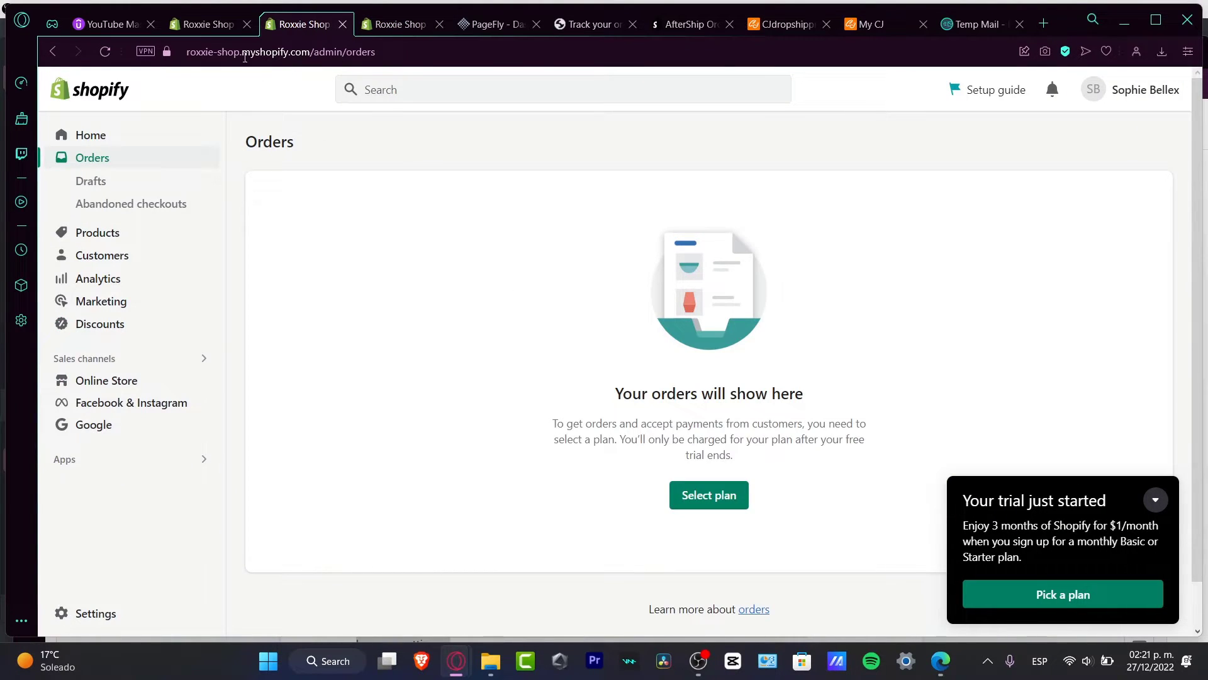
{"action": "left_click", "coordinate": [232, 31]}
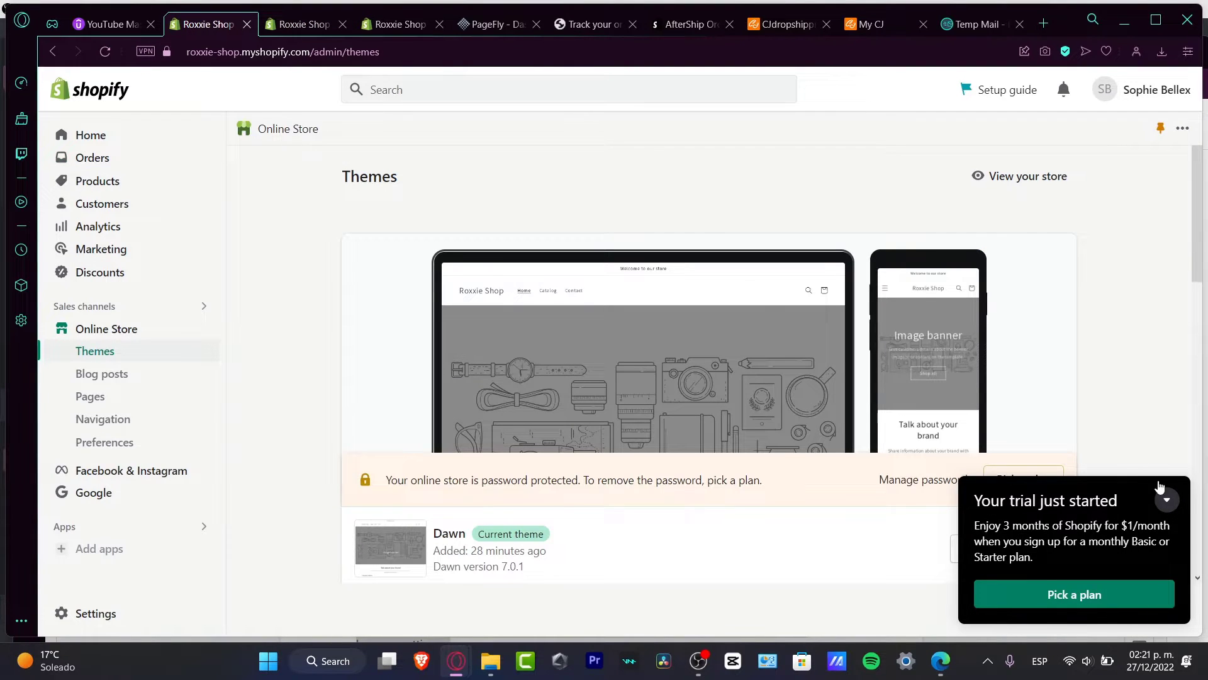
{"action": "left_click", "coordinate": [1166, 499]}
{"action": "left_click", "coordinate": [1032, 548]}
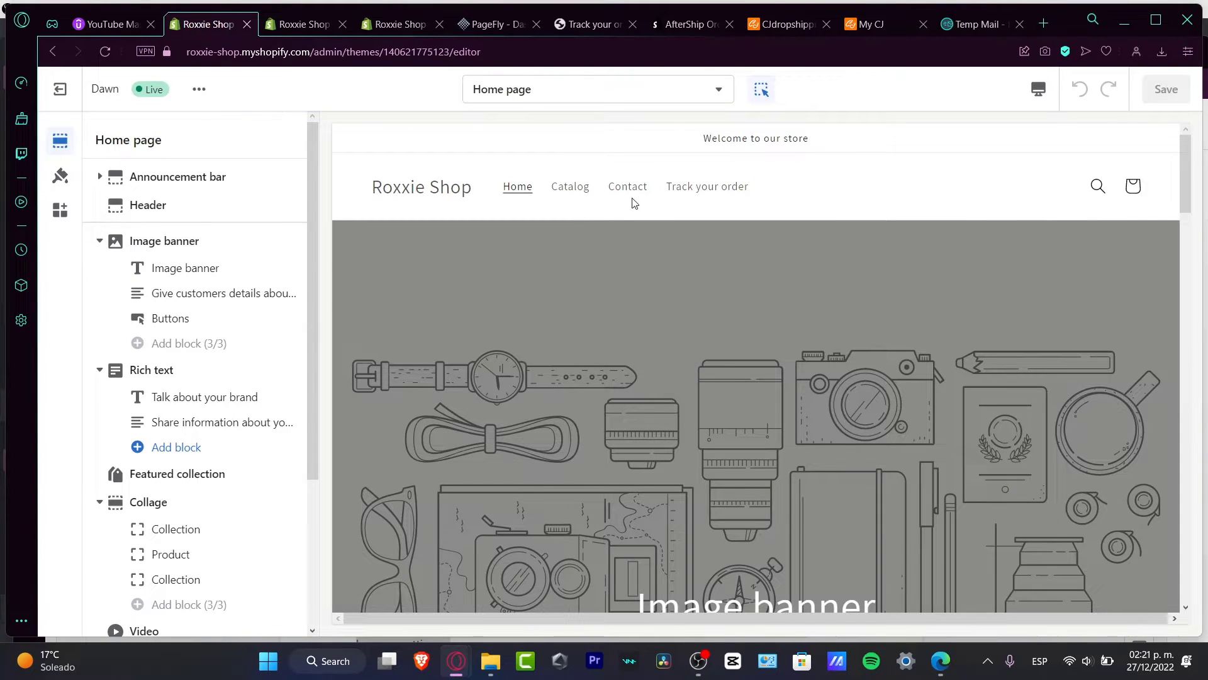
Step: Open the Catalog page in the theme preview and look over its product grid
{"action": "left_click", "coordinate": [571, 193]}
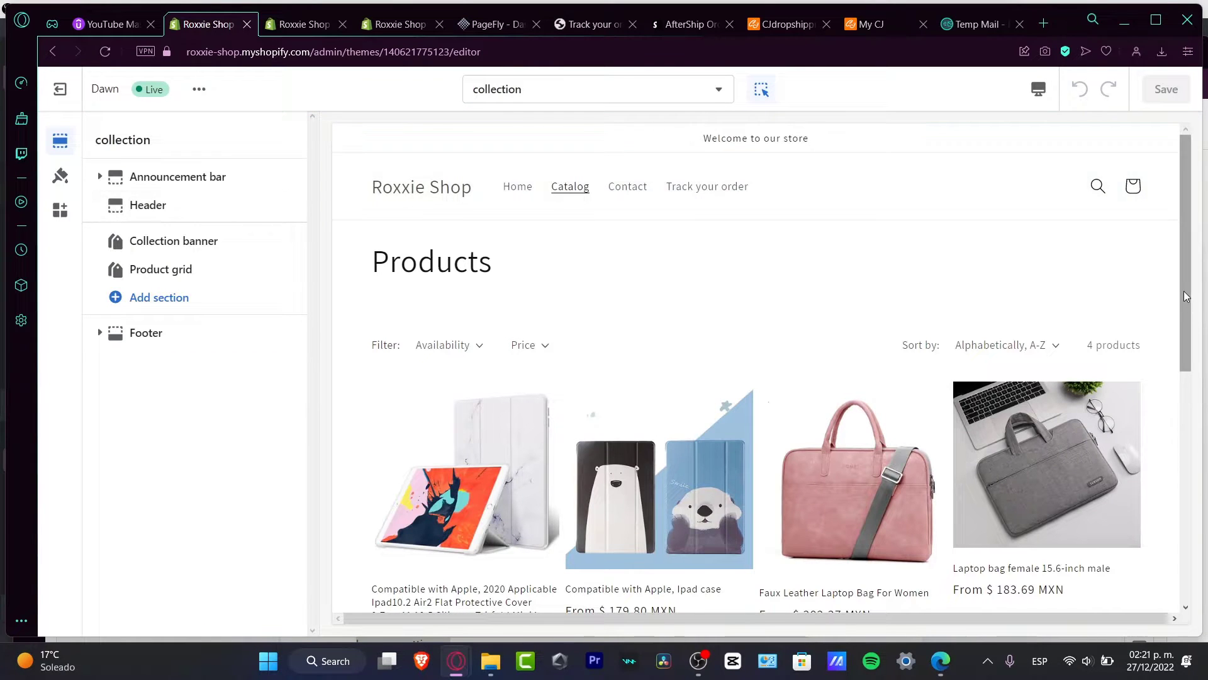
{"action": "mouse_move", "coordinate": [1183, 289]}
{"action": "left_mouse_down"}
{"action": "mouse_move", "coordinate": [1182, 378]}
{"action": "mouse_move", "coordinate": [1180, 313]}
{"action": "mouse_move", "coordinate": [1189, 326]}
{"action": "mouse_move", "coordinate": [1196, 290]}
{"action": "left_mouse_up"}
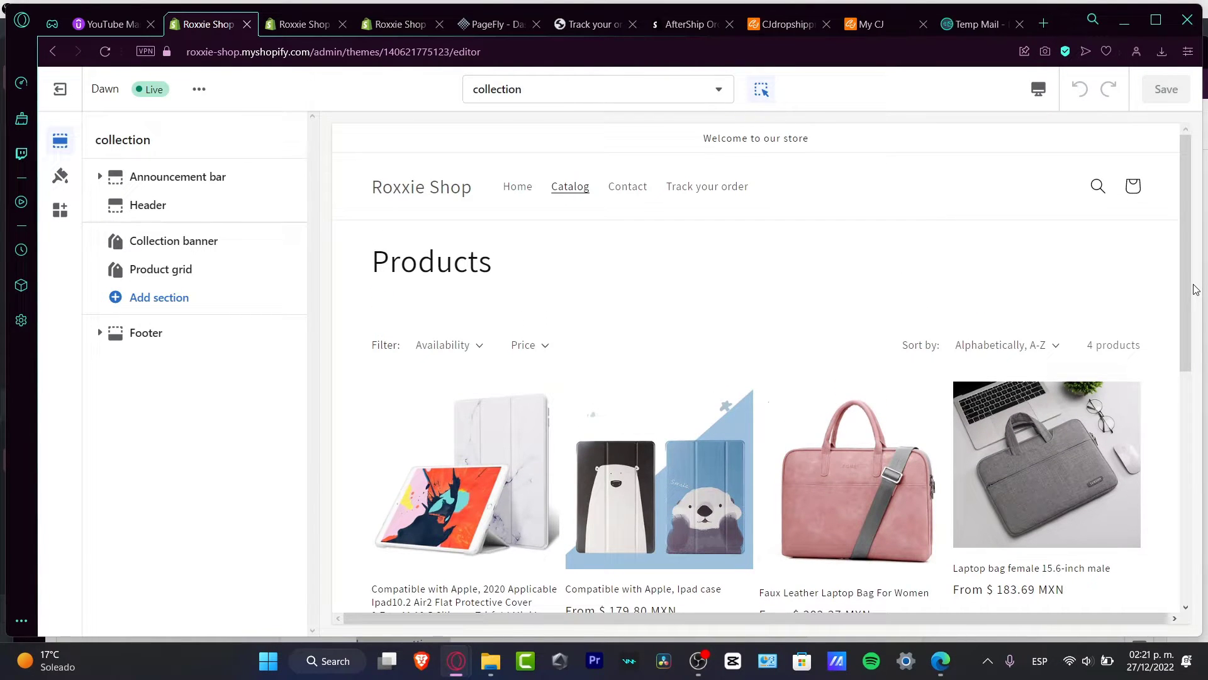
{"action": "scroll", "coordinate": [573, 308], "scroll_direction": "down", "scroll_amount": 3}
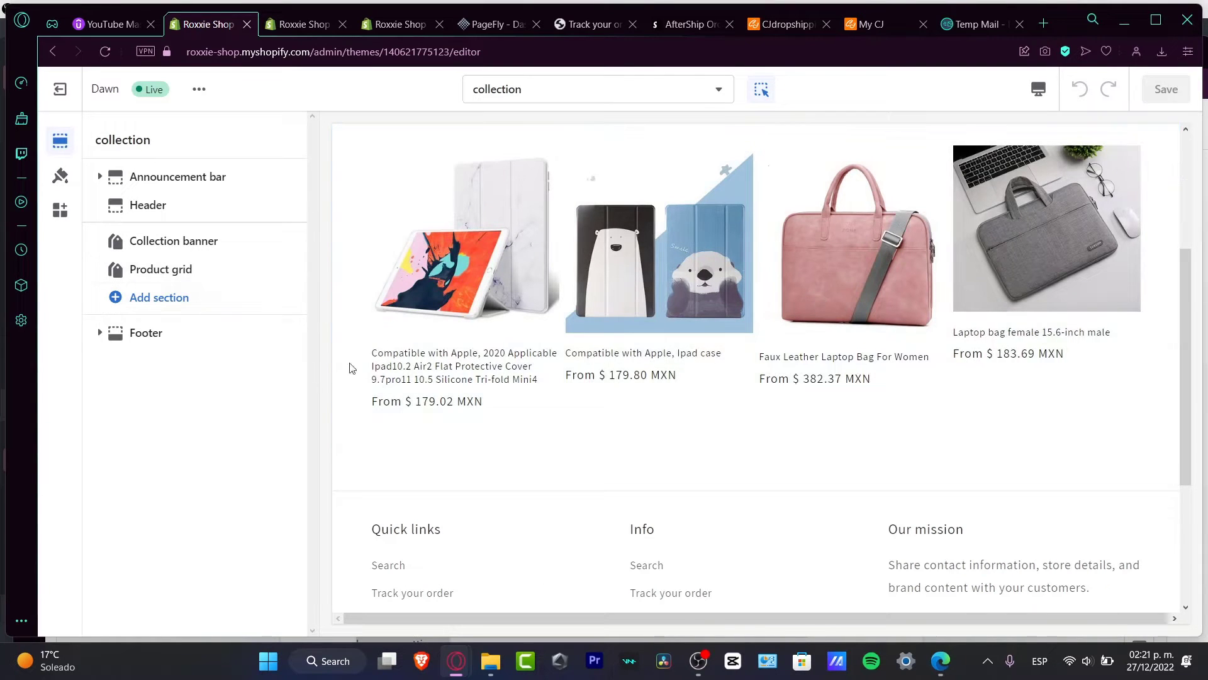
Step: Add a Featured product section to the collection template and move it above the Product grid
{"action": "left_click", "coordinate": [181, 301]}
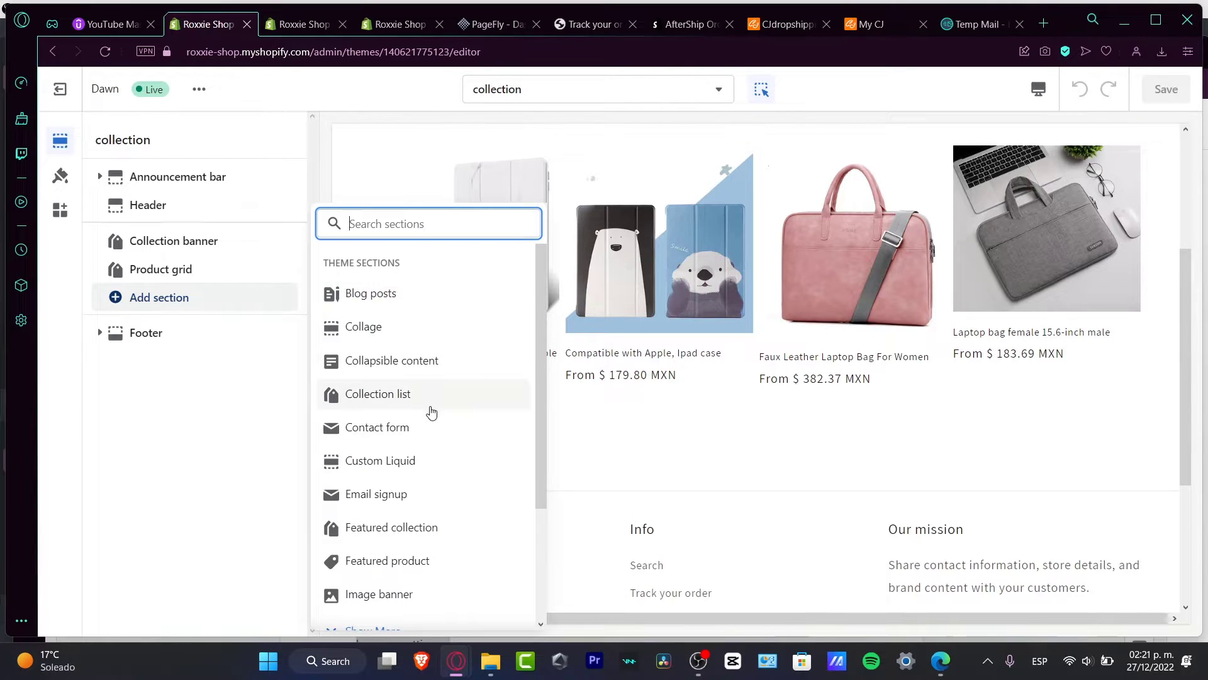
{"action": "scroll", "coordinate": [429, 399], "scroll_direction": "down", "scroll_amount": 3}
{"action": "left_click", "coordinate": [427, 471]}
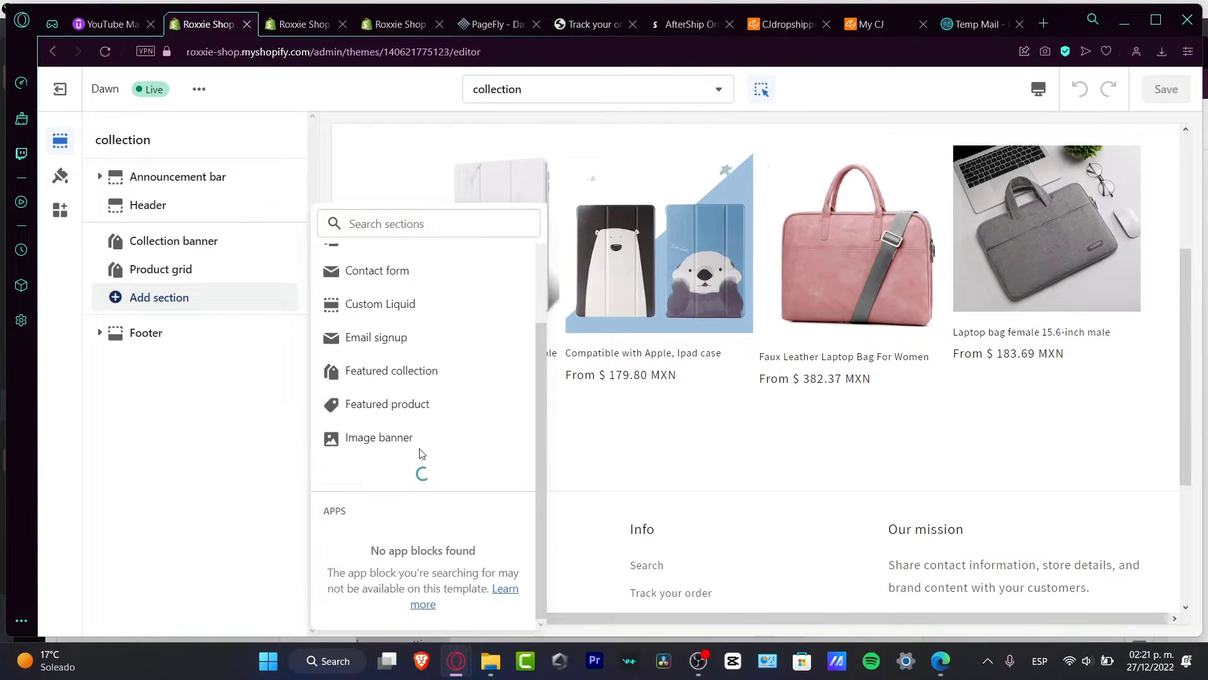
{"action": "left_click", "coordinate": [416, 409]}
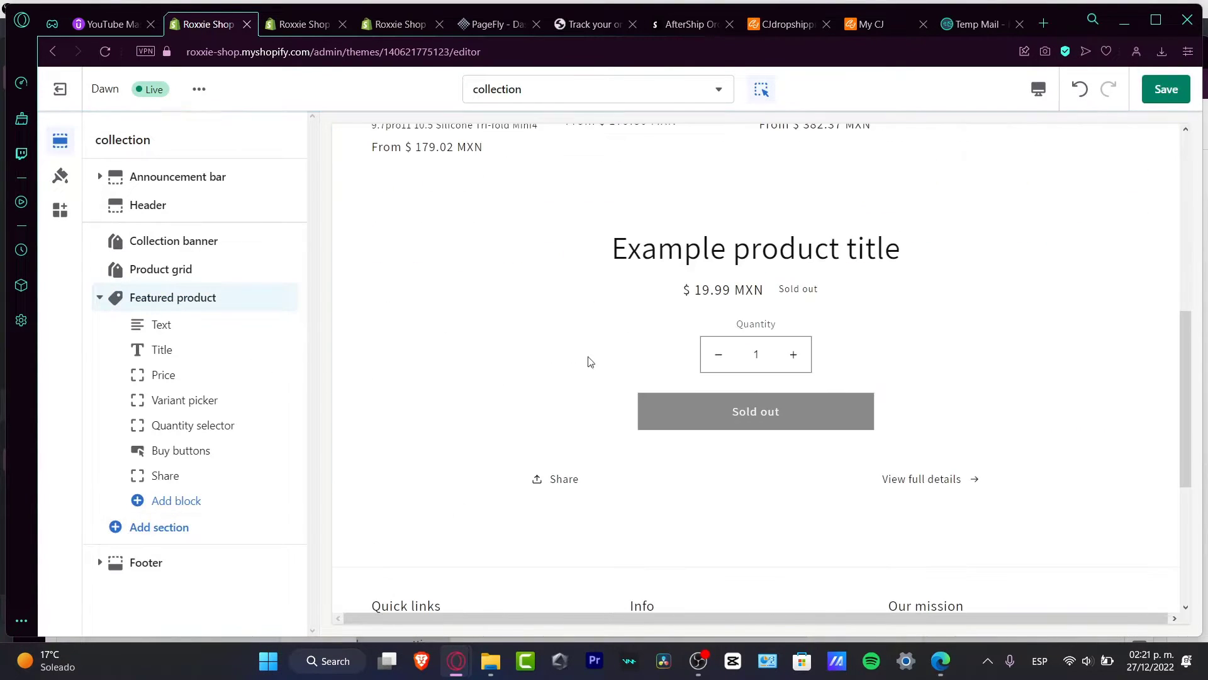
{"action": "scroll", "coordinate": [716, 432], "scroll_direction": "up", "scroll_amount": 4}
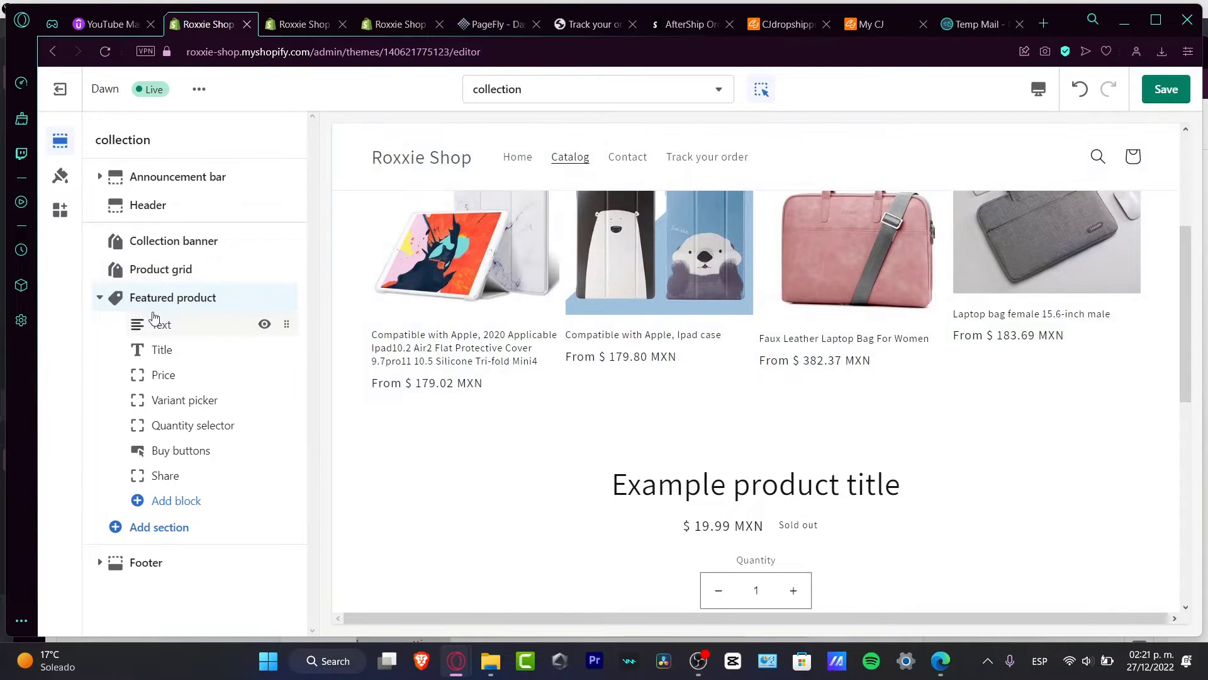
{"action": "left_click_drag", "start_coordinate": [290, 284], "coordinate": [282, 266]}
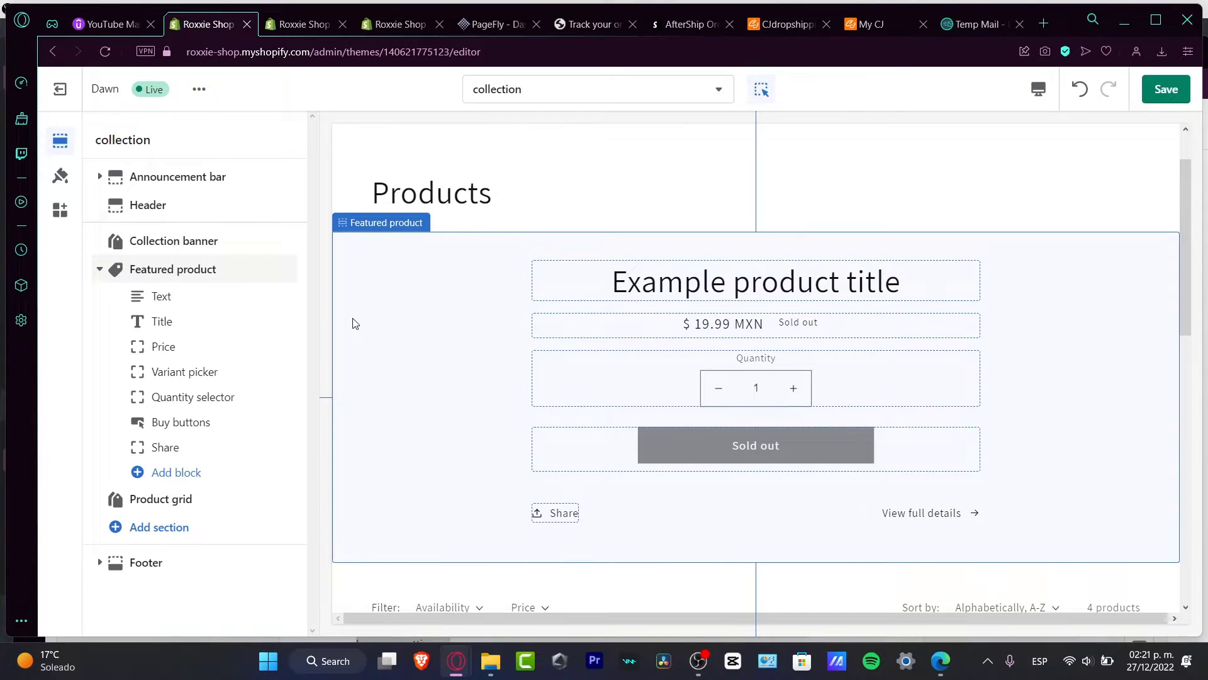
Step: Try out the "Compatible with Apple, 2020" product in the Featured product section and examine its preview
{"action": "left_click", "coordinate": [352, 323]}
{"action": "left_click", "coordinate": [210, 214]}
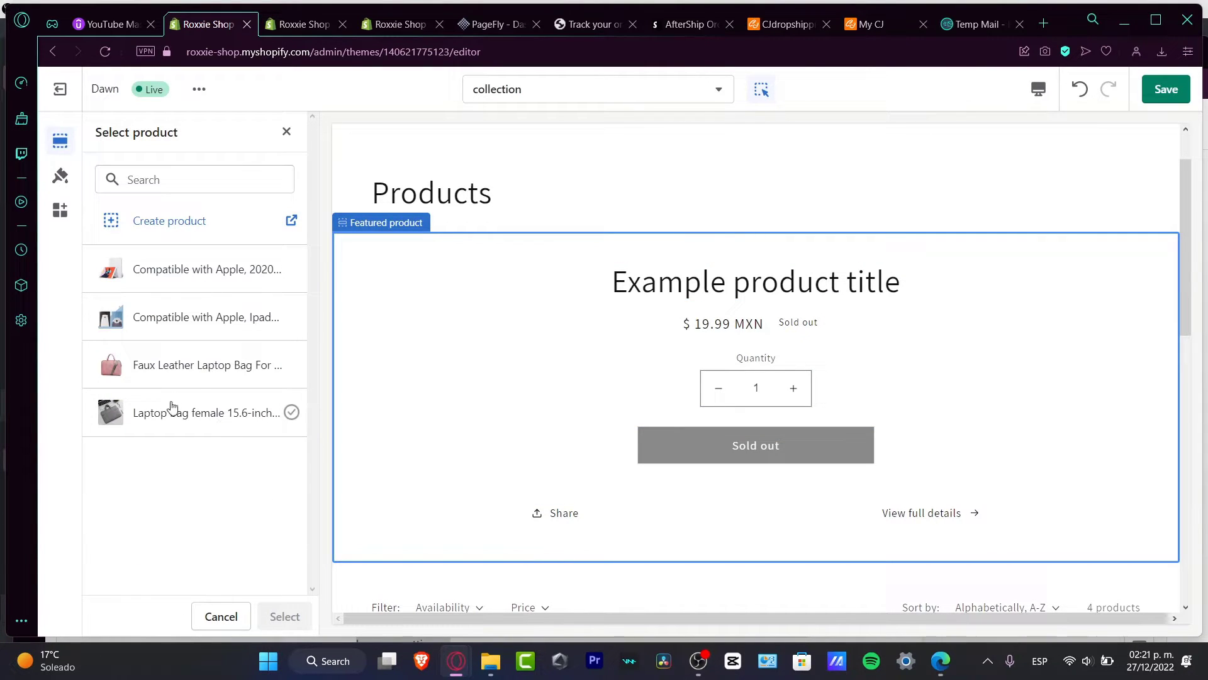
{"action": "left_click", "coordinate": [163, 280]}
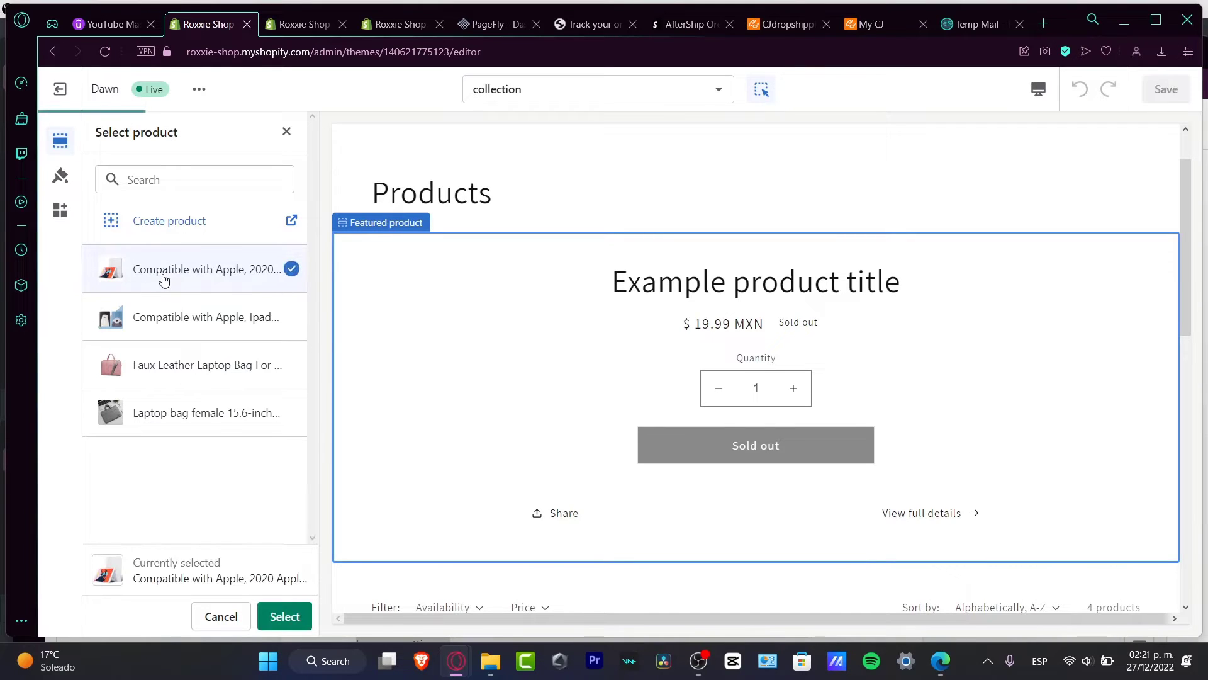
{"action": "scroll", "coordinate": [886, 368], "scroll_direction": "down", "scroll_amount": 3}
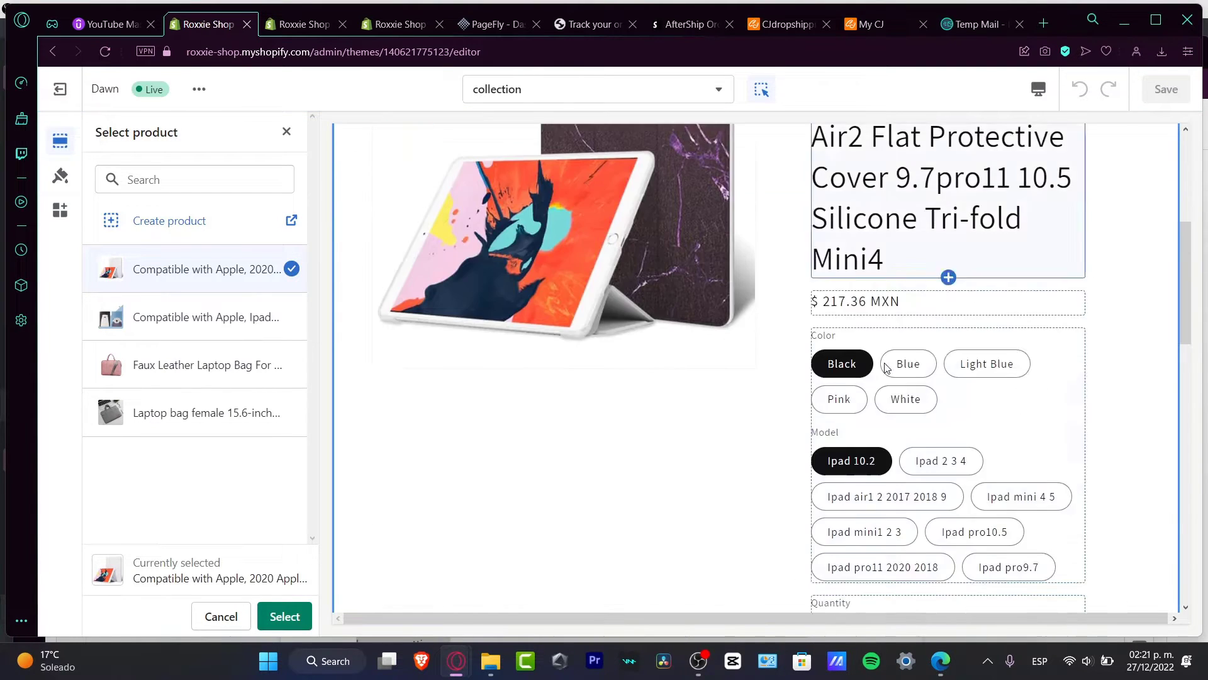
{"action": "scroll", "coordinate": [886, 368], "scroll_direction": "down", "scroll_amount": 10}
{"action": "scroll", "coordinate": [885, 368], "scroll_direction": "up", "scroll_amount": 14}
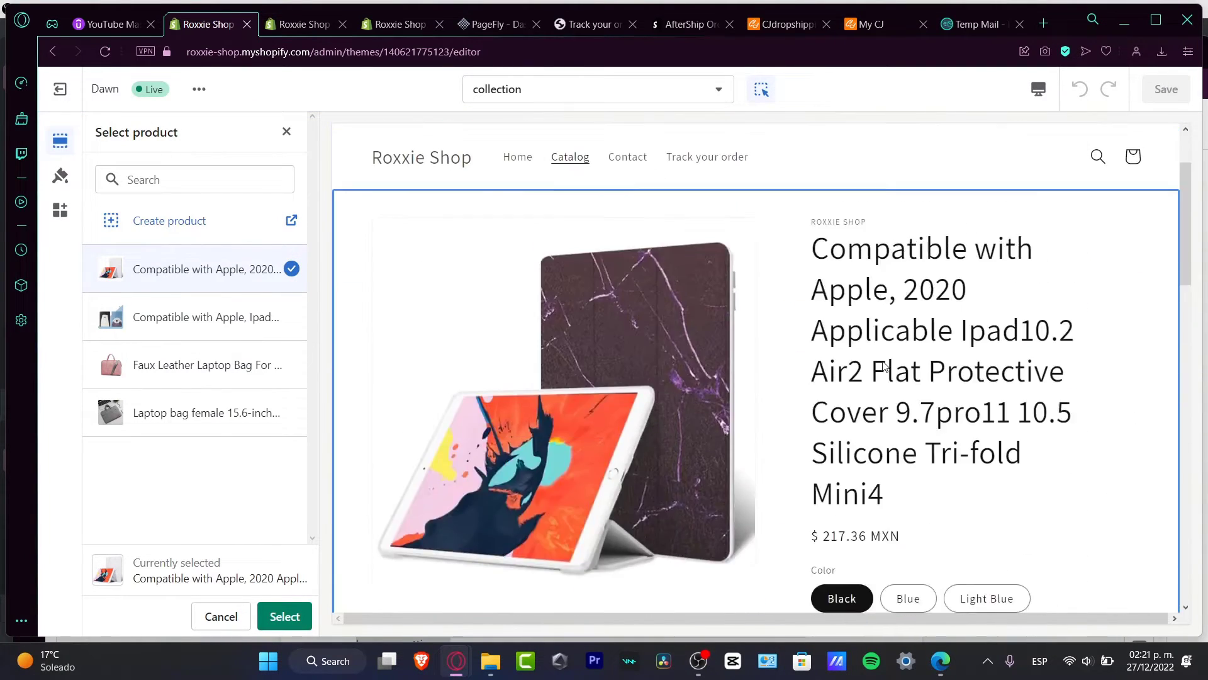
{"action": "scroll", "coordinate": [884, 367], "scroll_direction": "up", "scroll_amount": 2}
{"action": "left_click", "coordinate": [961, 280]}
Step: Examine the collection page's banner, Featured product section and product grid in the preview
{"action": "scroll", "coordinate": [881, 345], "scroll_direction": "down", "scroll_amount": 10}
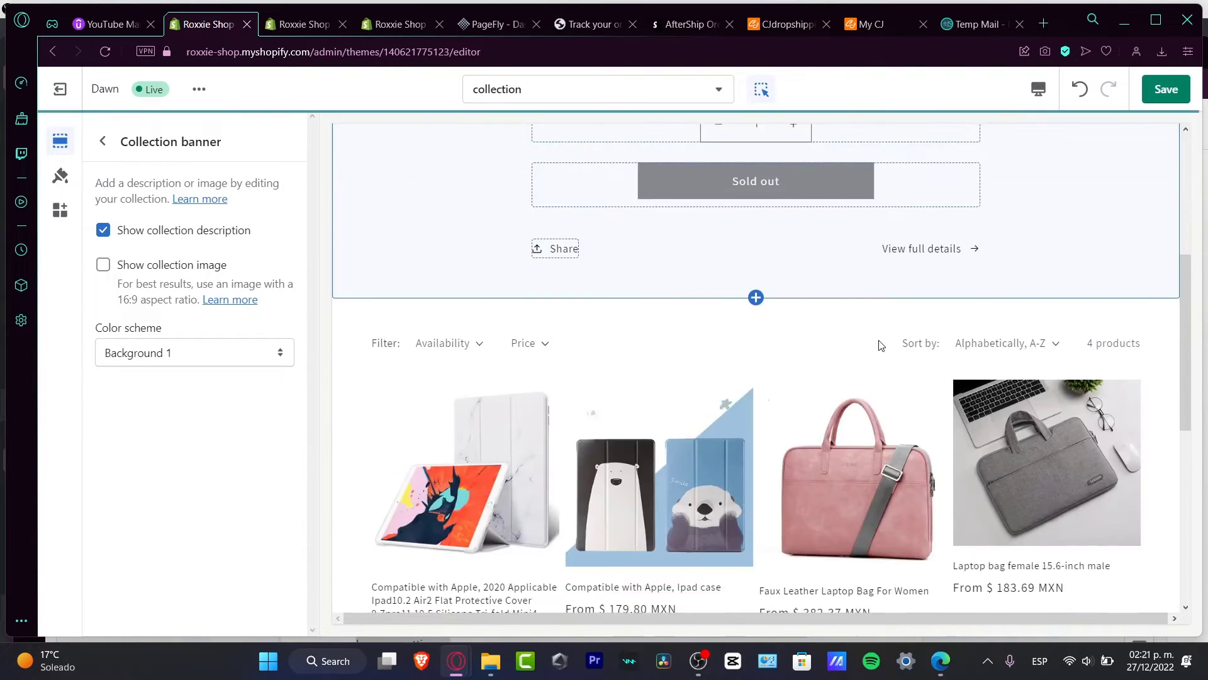
{"action": "scroll", "coordinate": [878, 343], "scroll_direction": "up", "scroll_amount": 5}
{"action": "scroll", "coordinate": [880, 342], "scroll_direction": "down", "scroll_amount": 8}
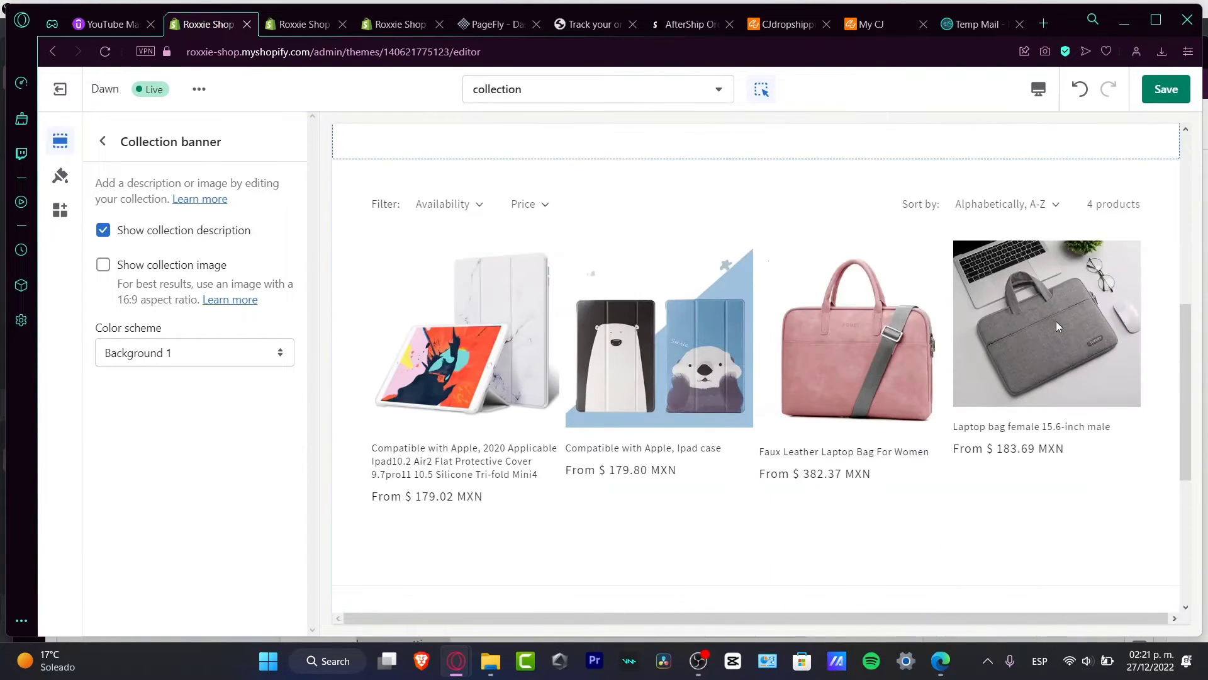
{"action": "scroll", "coordinate": [1058, 340], "scroll_direction": "up", "scroll_amount": 7}
{"action": "left_click", "coordinate": [1046, 370]}
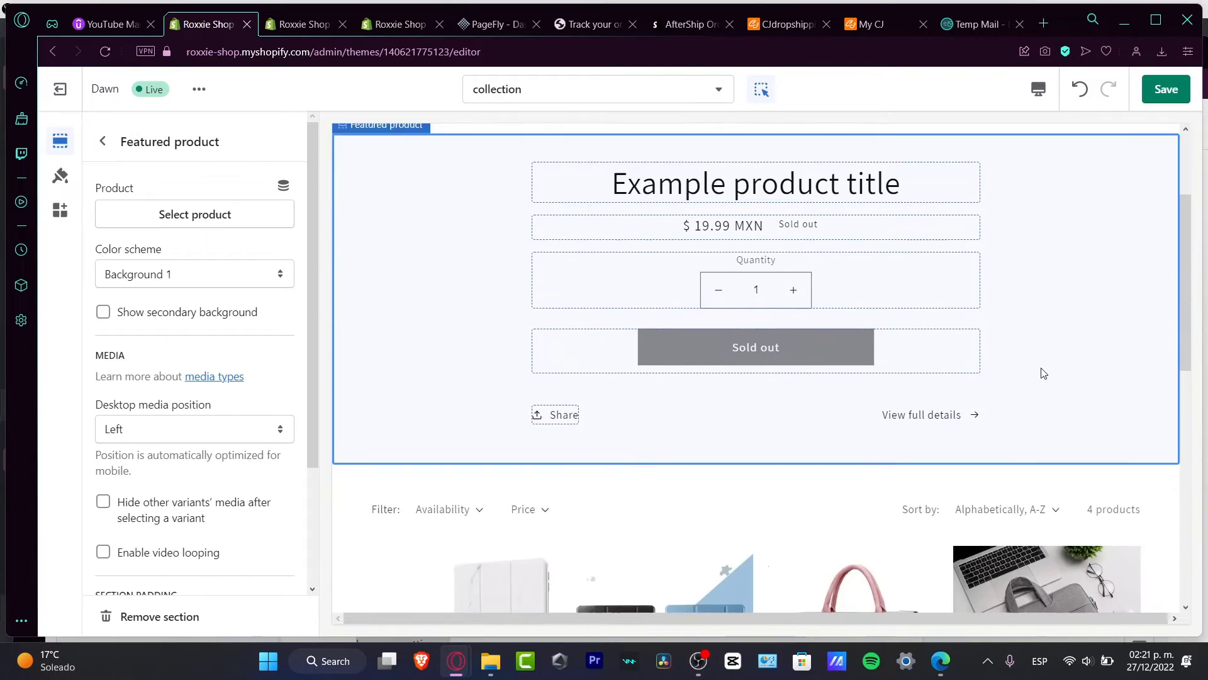
{"action": "scroll", "coordinate": [1043, 373], "scroll_direction": "down", "scroll_amount": 6}
{"action": "scroll", "coordinate": [1043, 373], "scroll_direction": "up", "scroll_amount": 9}
{"action": "left_click", "coordinate": [1035, 285]}
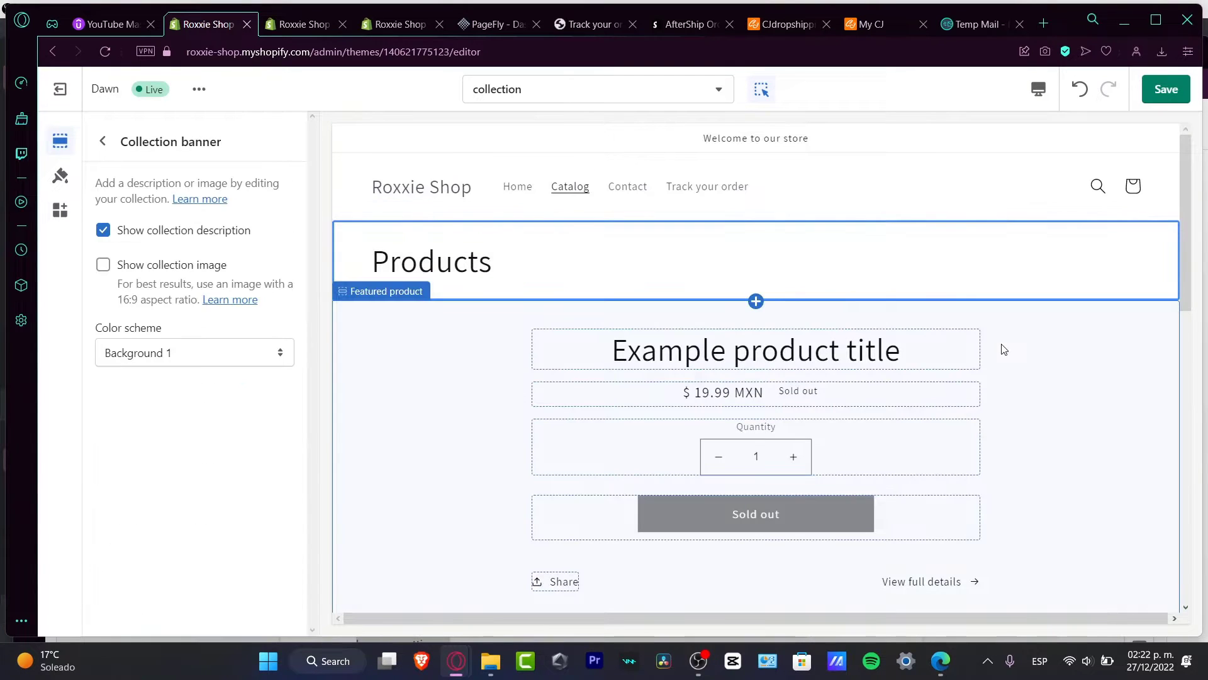
Step: Assign the "Compatible with Apple, 2020" product to the Featured product section and save the theme
{"action": "left_click", "coordinate": [1028, 350]}
{"action": "left_click", "coordinate": [255, 217]}
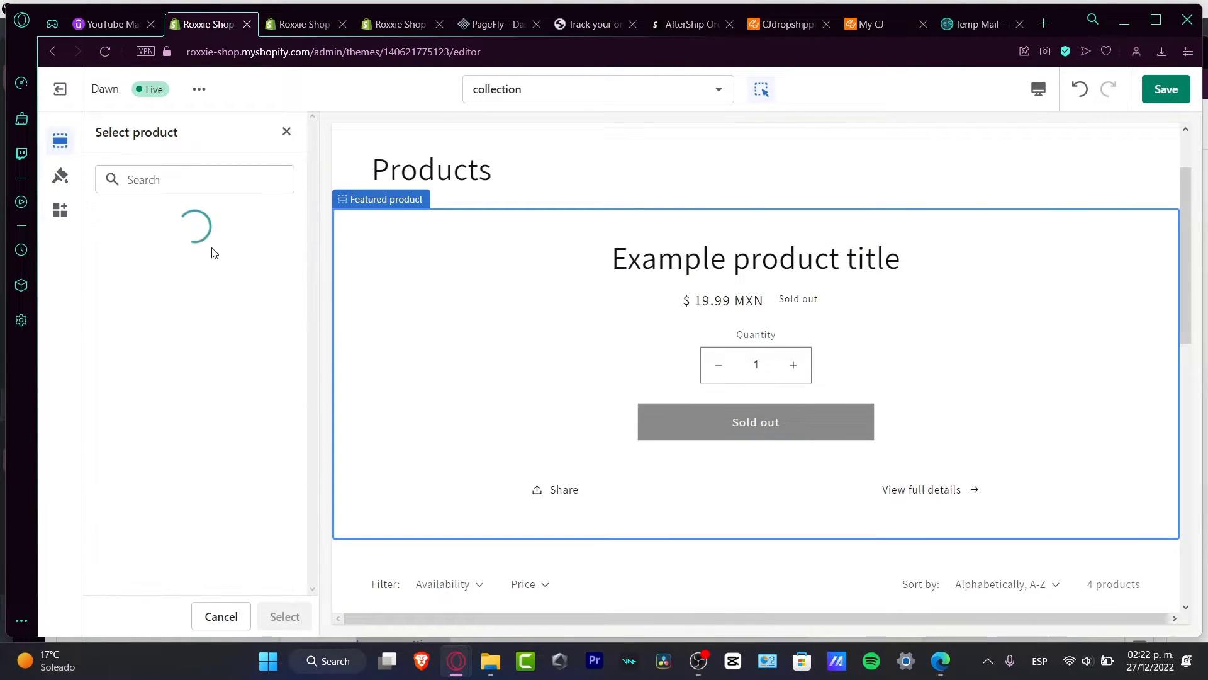
{"action": "left_click", "coordinate": [177, 270]}
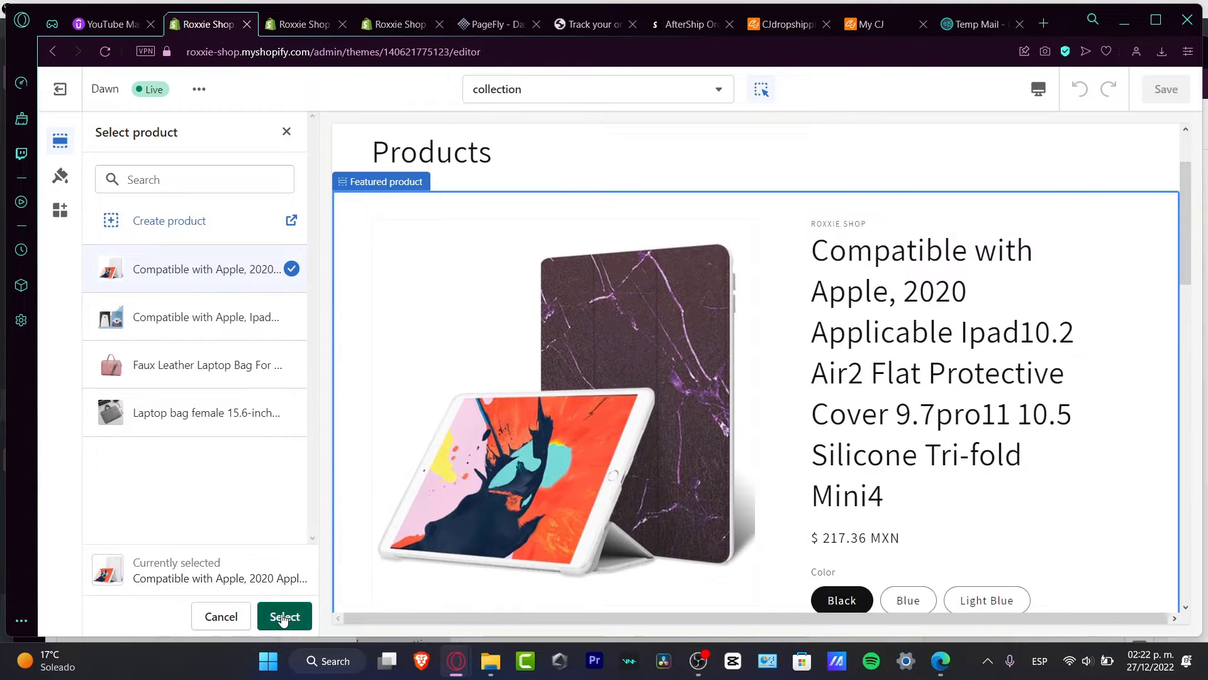
{"action": "left_click", "coordinate": [285, 616]}
{"action": "left_click", "coordinate": [1166, 89]}
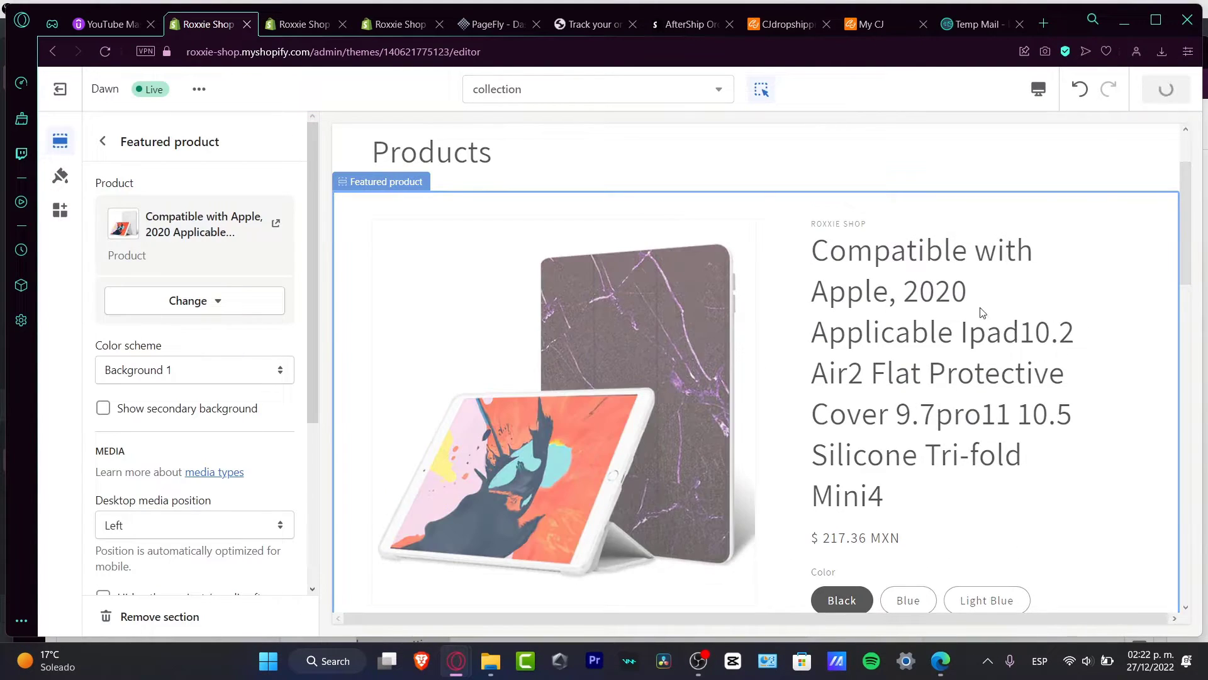
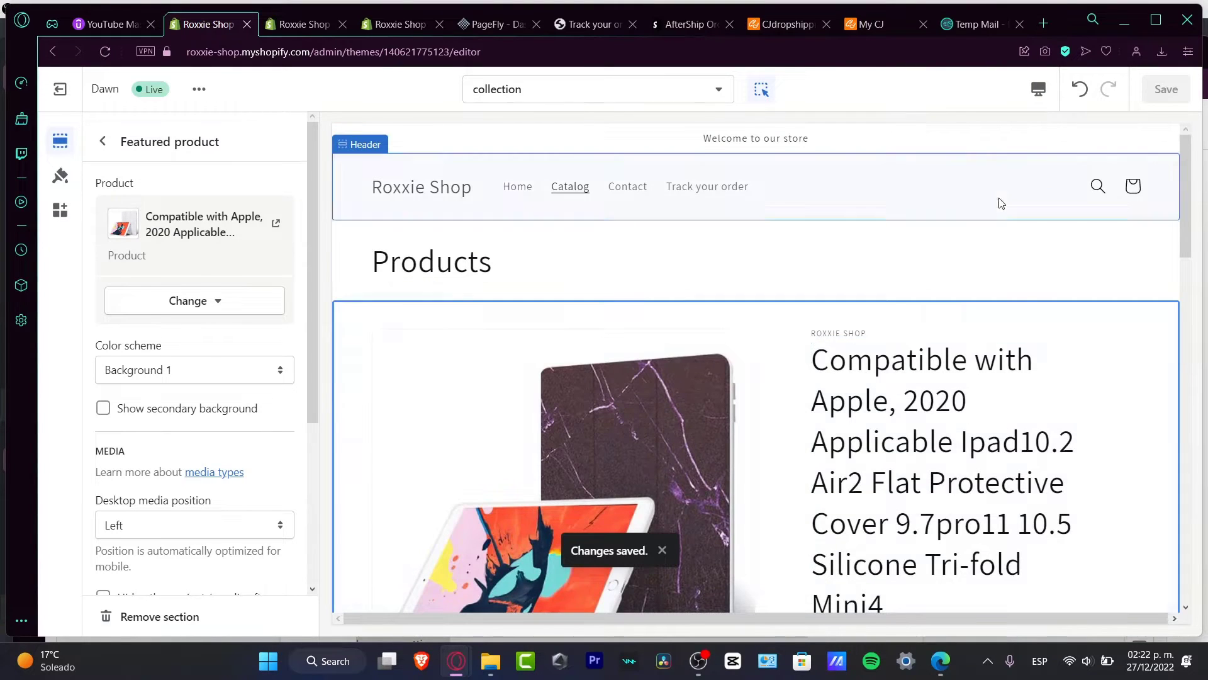
{"action": "left_click", "coordinate": [999, 203]}
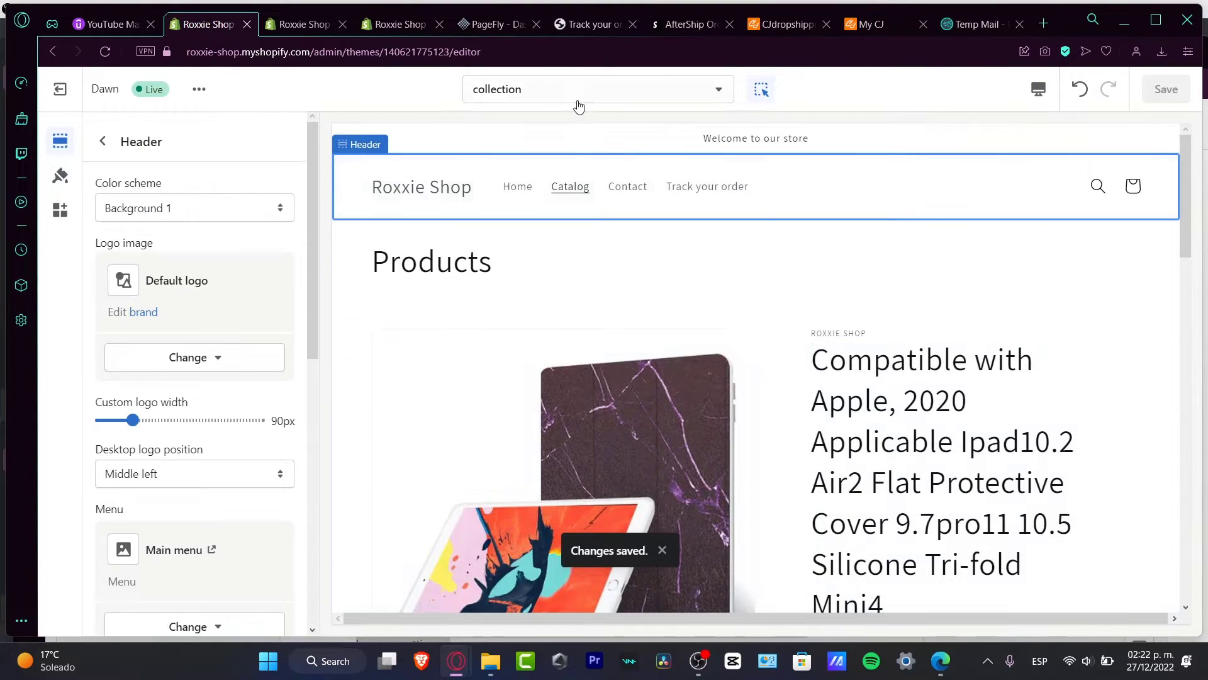
Step: From the Shopify admin's Orders page, search the installed apps for "pagefly" and open PageFly Landing Page Builder
{"action": "left_click", "coordinate": [303, 30]}
{"action": "left_click", "coordinate": [1175, 499]}
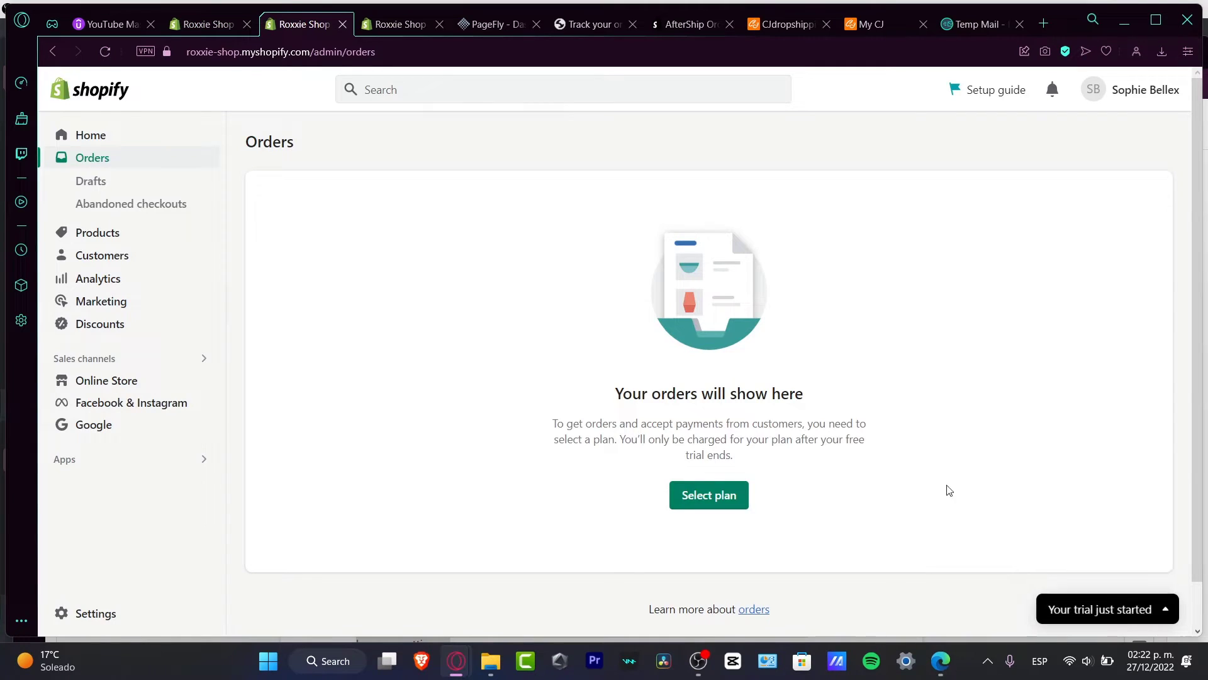
{"action": "left_click", "coordinate": [180, 458]}
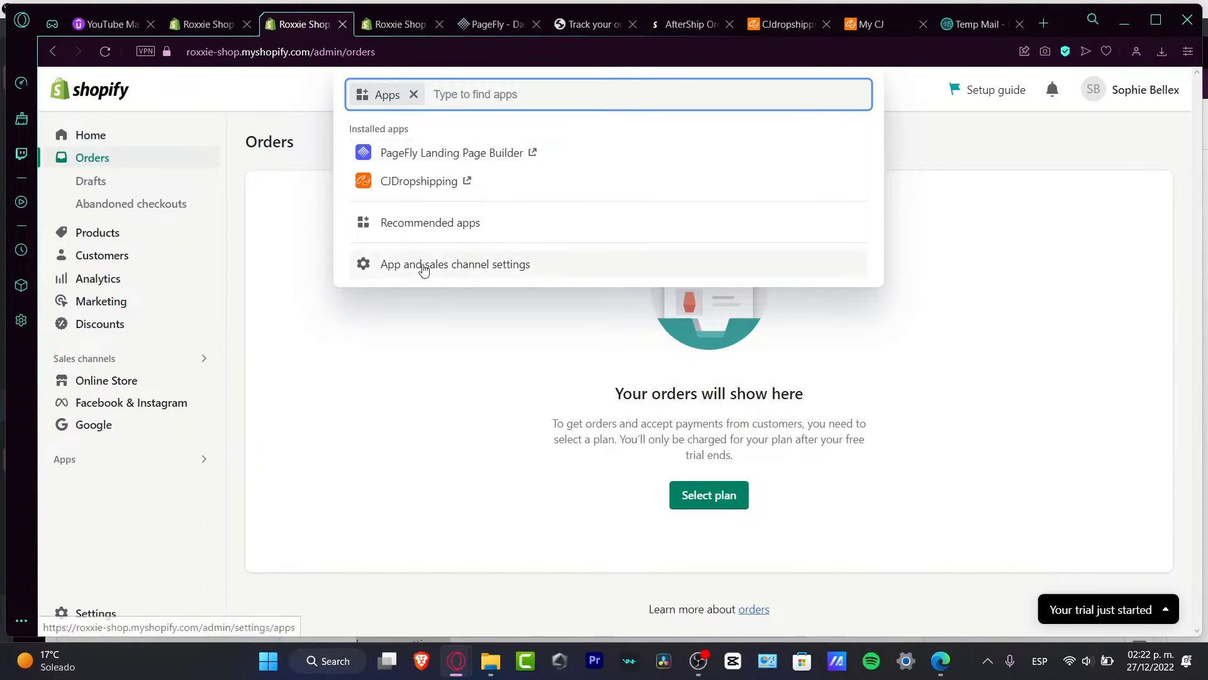
{"action": "type", "text": "pagefly"}
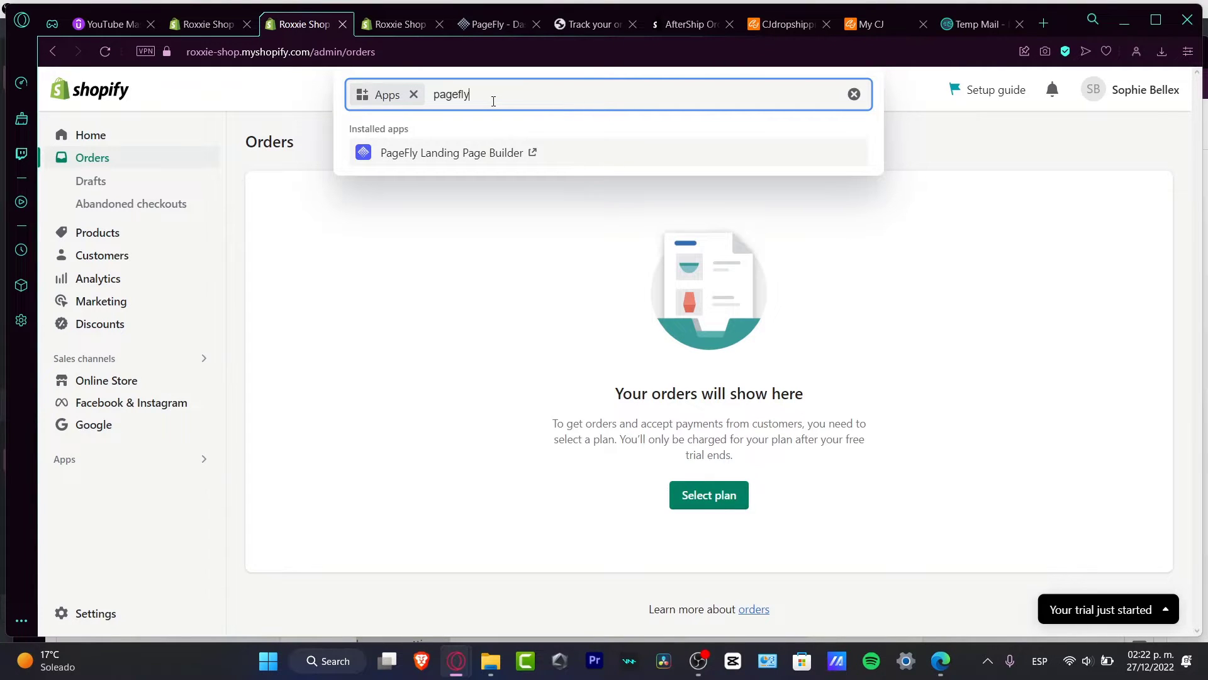
{"action": "key", "text": "Return"}
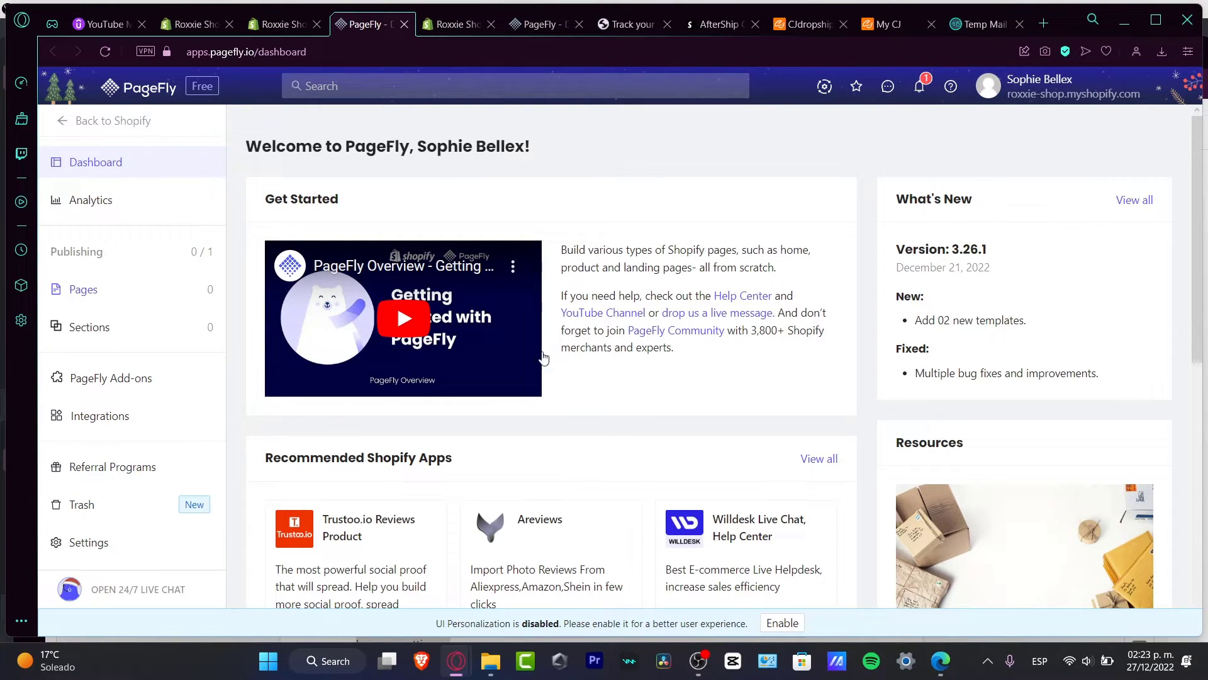
Step: Look through the PageFly dashboard and open the Regular Pages section
{"action": "scroll", "coordinate": [837, 410], "scroll_direction": "down", "scroll_amount": 3}
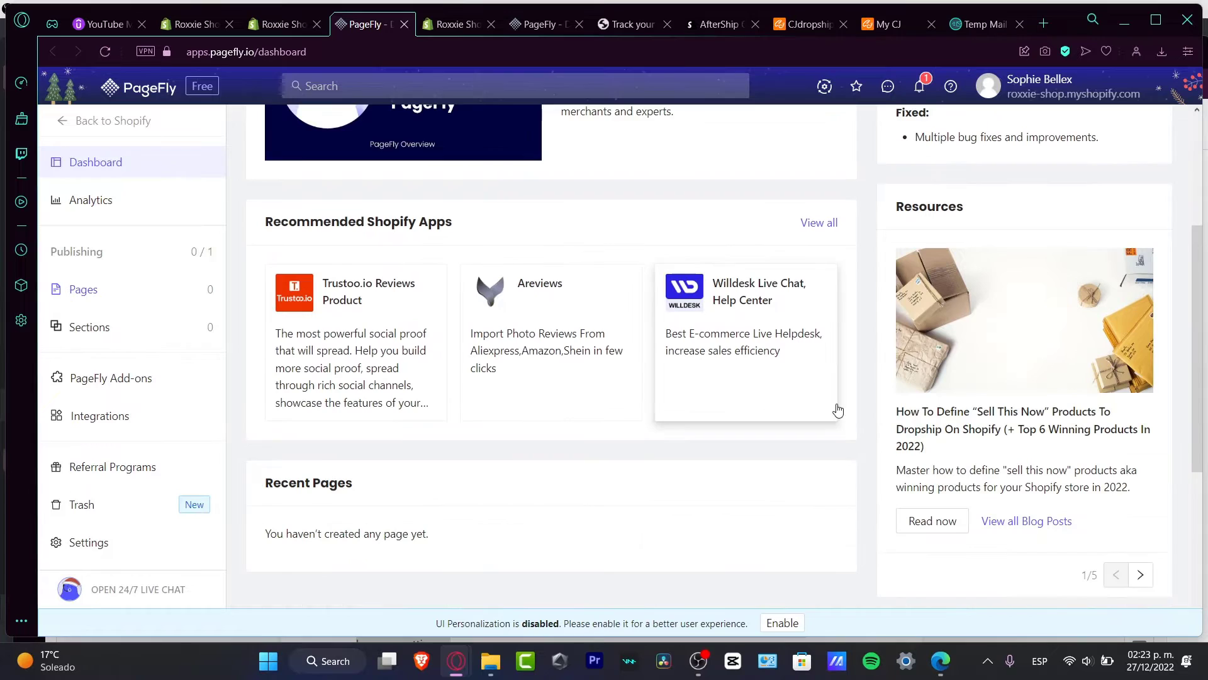
{"action": "scroll", "coordinate": [837, 410], "scroll_direction": "down", "scroll_amount": 4}
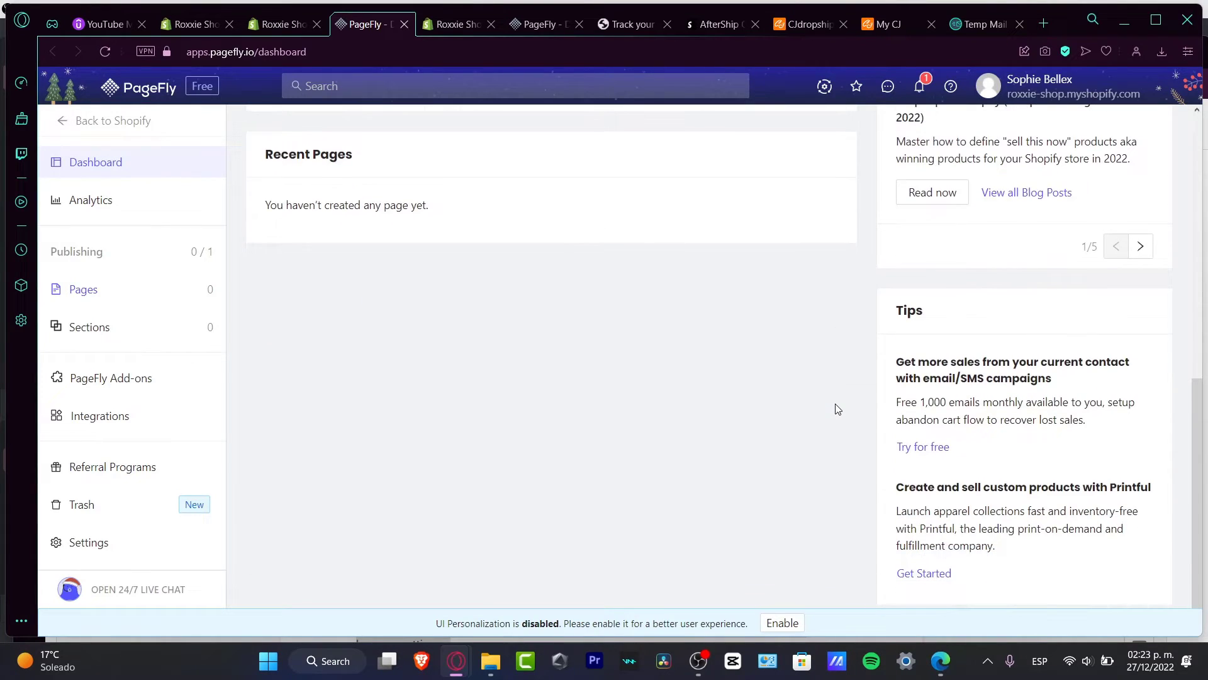
{"action": "mouse_move", "coordinate": [119, 296]}
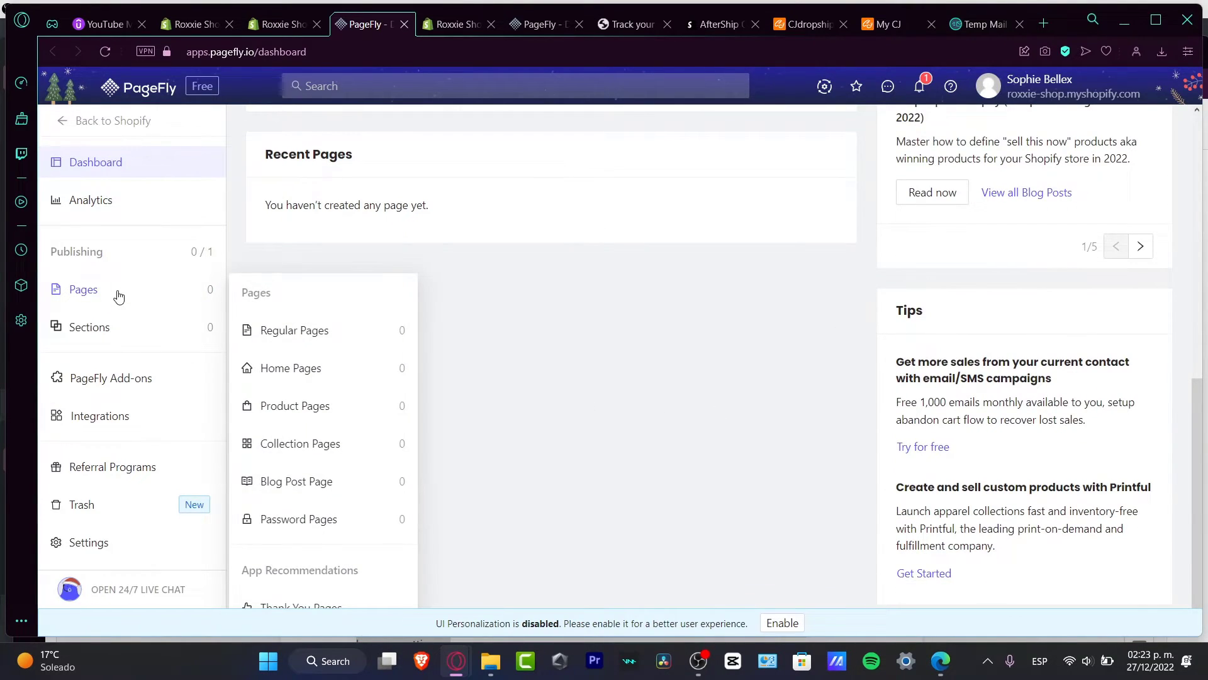
{"action": "left_click", "coordinate": [322, 338]}
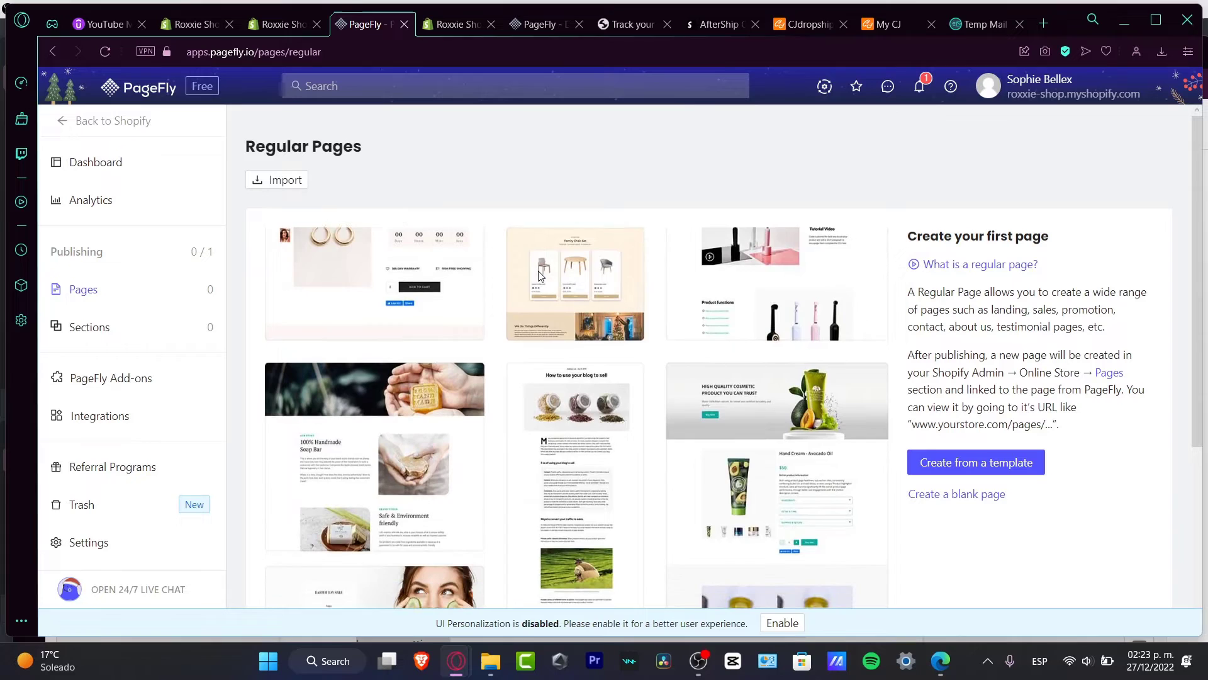
Step: Start creating a regular page from a template and browse the full template gallery
{"action": "left_click", "coordinate": [983, 457]}
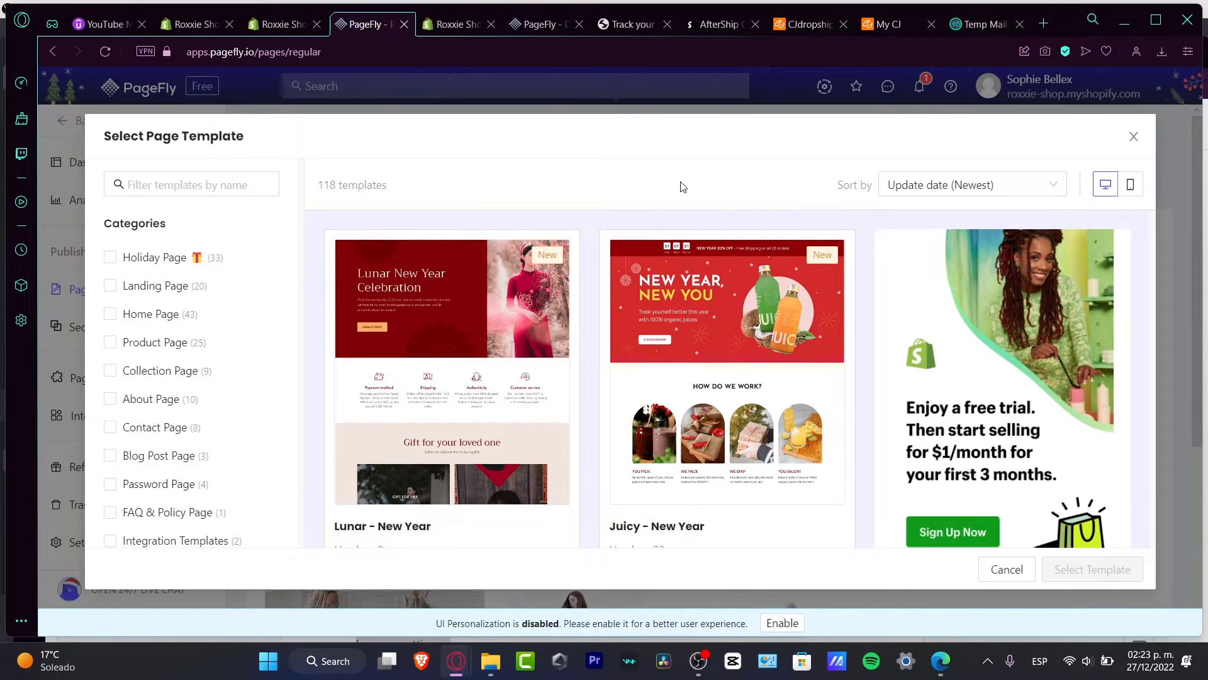
{"action": "scroll", "coordinate": [737, 378], "scroll_direction": "down", "scroll_amount": 3}
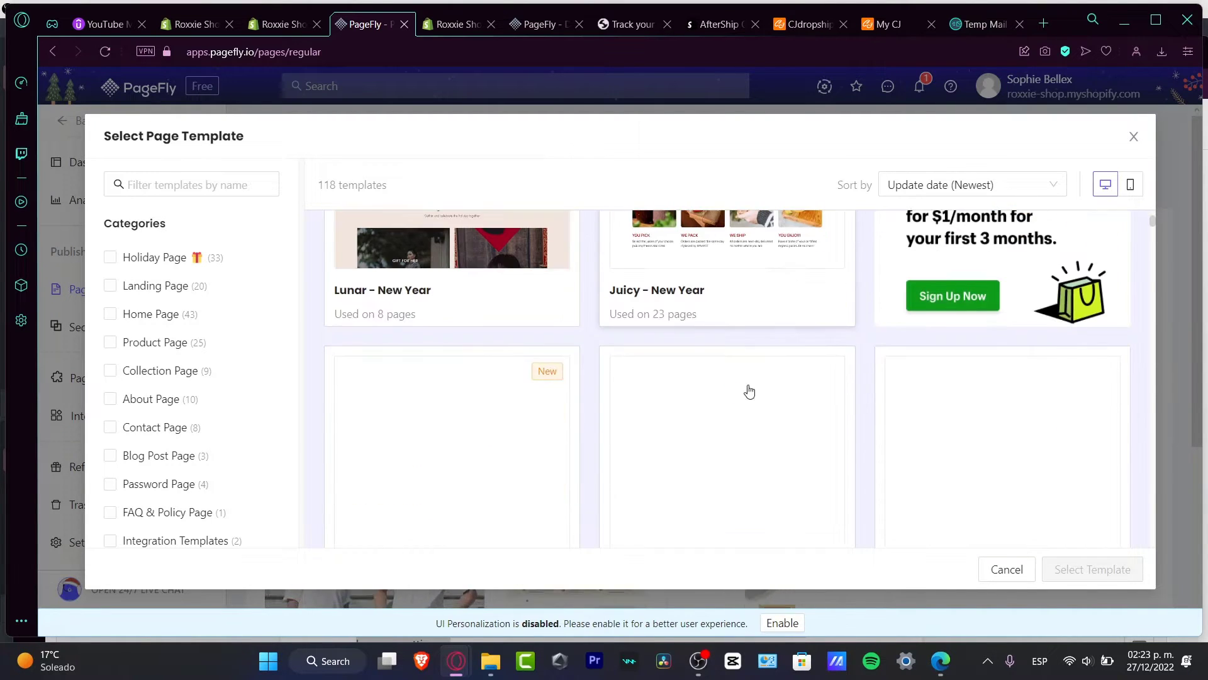
{"action": "scroll", "coordinate": [776, 337], "scroll_direction": "down", "scroll_amount": 6}
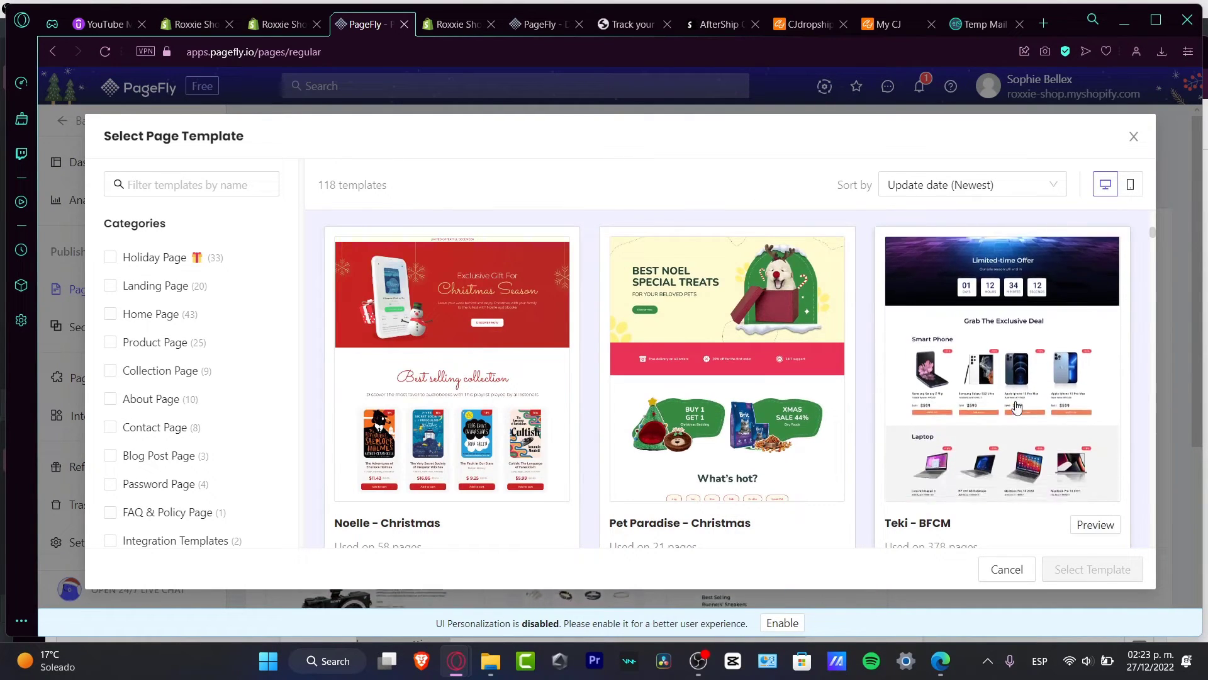
{"action": "scroll", "coordinate": [1017, 409], "scroll_direction": "down", "scroll_amount": 3}
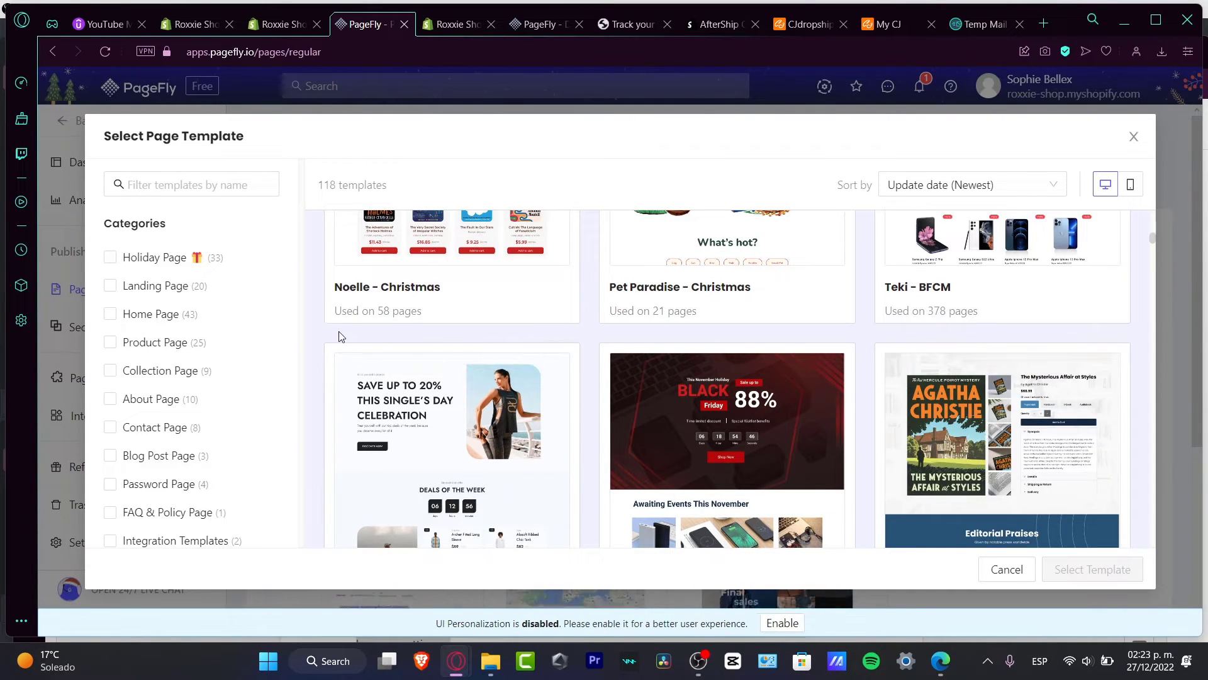
Step: Filter the page templates by the Landing Page category and browse the matching designs
{"action": "left_click", "coordinate": [110, 286]}
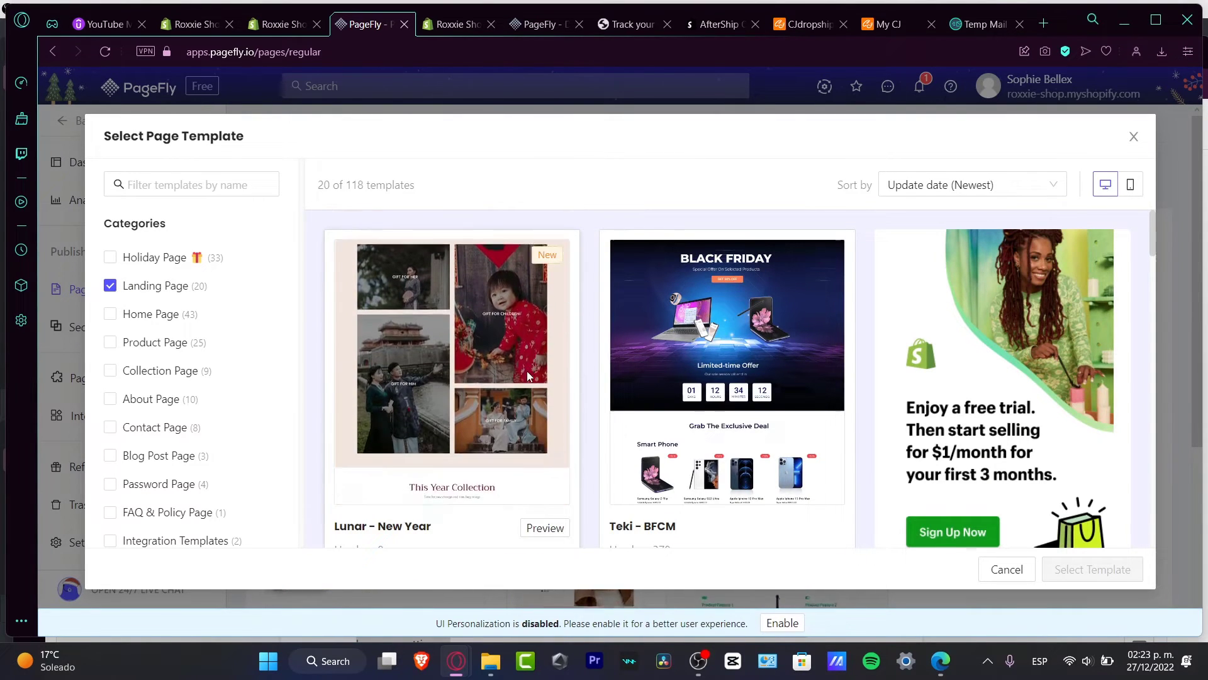
{"action": "scroll", "coordinate": [527, 377], "scroll_direction": "down", "scroll_amount": 4}
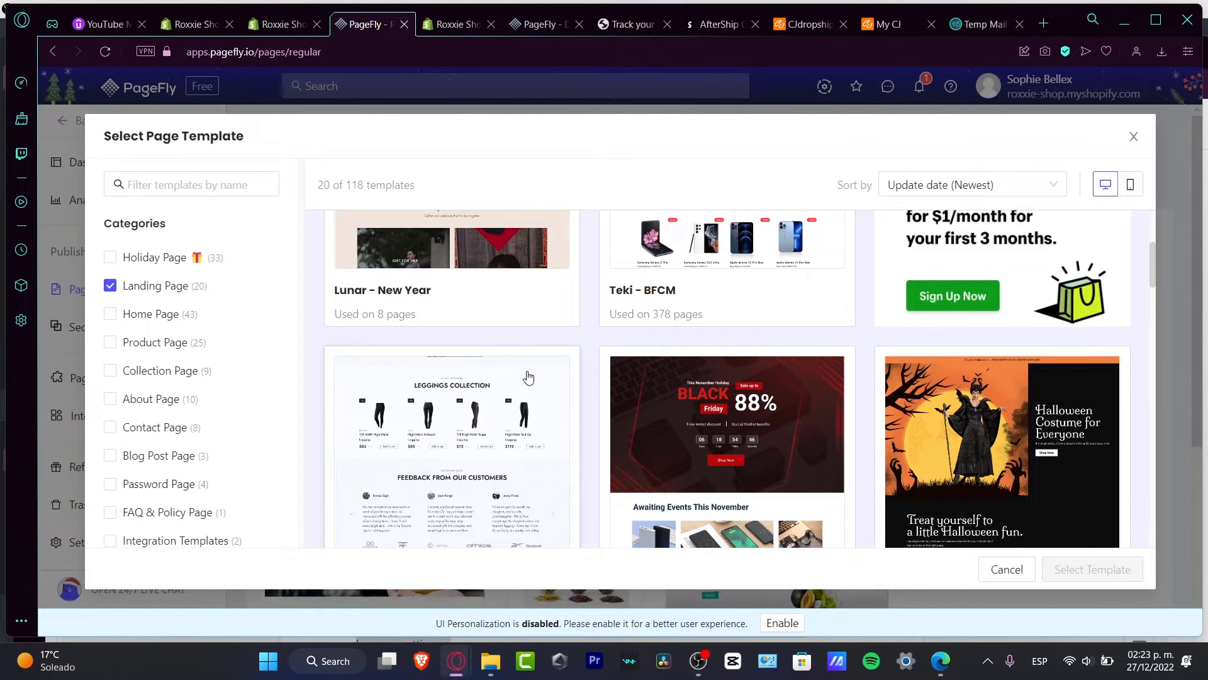
{"action": "scroll", "coordinate": [529, 378], "scroll_direction": "down", "scroll_amount": 5}
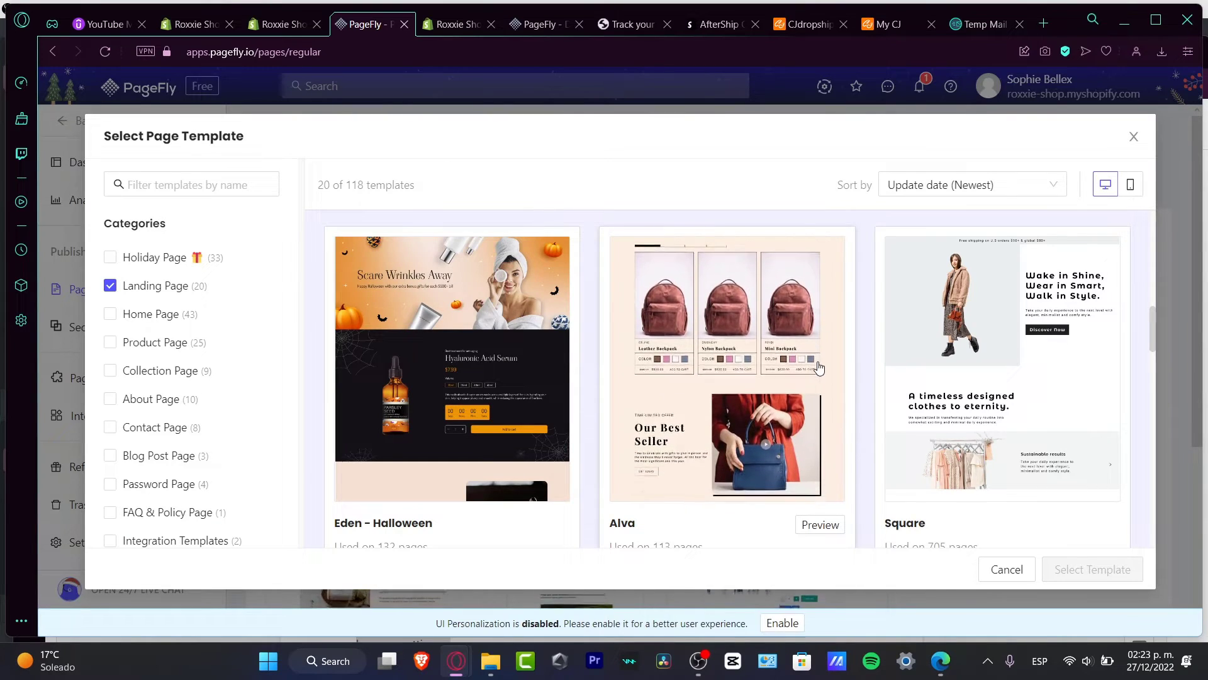
{"action": "scroll", "coordinate": [819, 367], "scroll_direction": "down", "scroll_amount": 3}
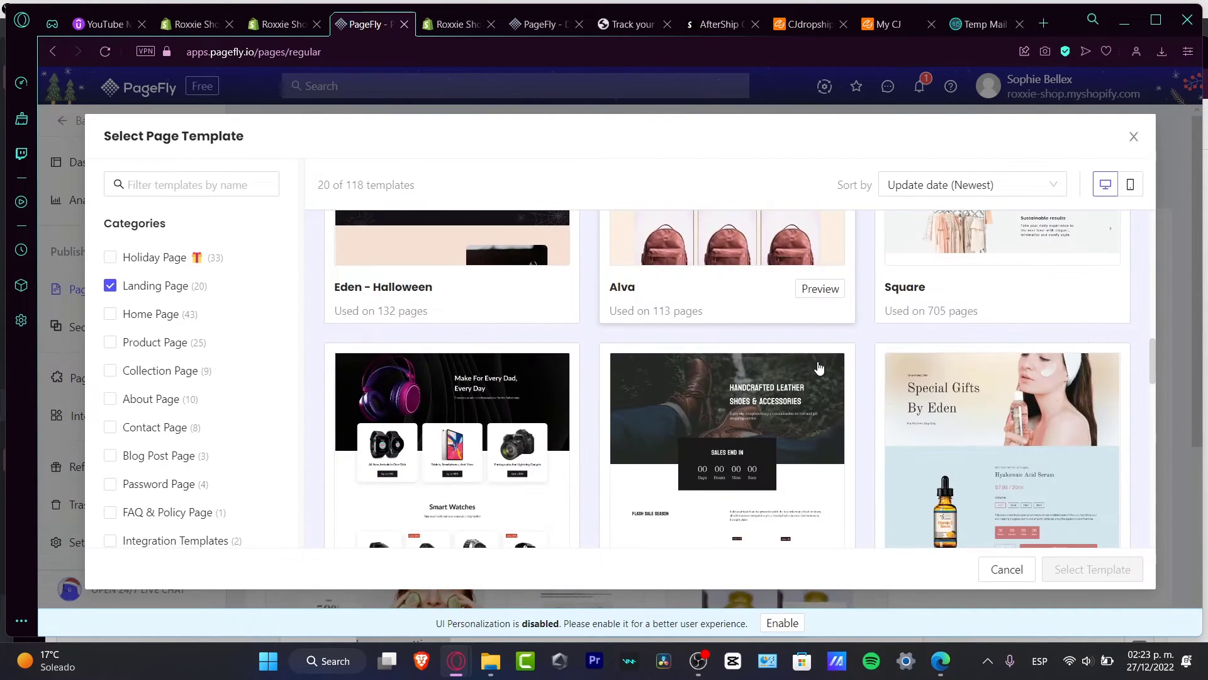
{"action": "scroll", "coordinate": [819, 368], "scroll_direction": "down", "scroll_amount": 3}
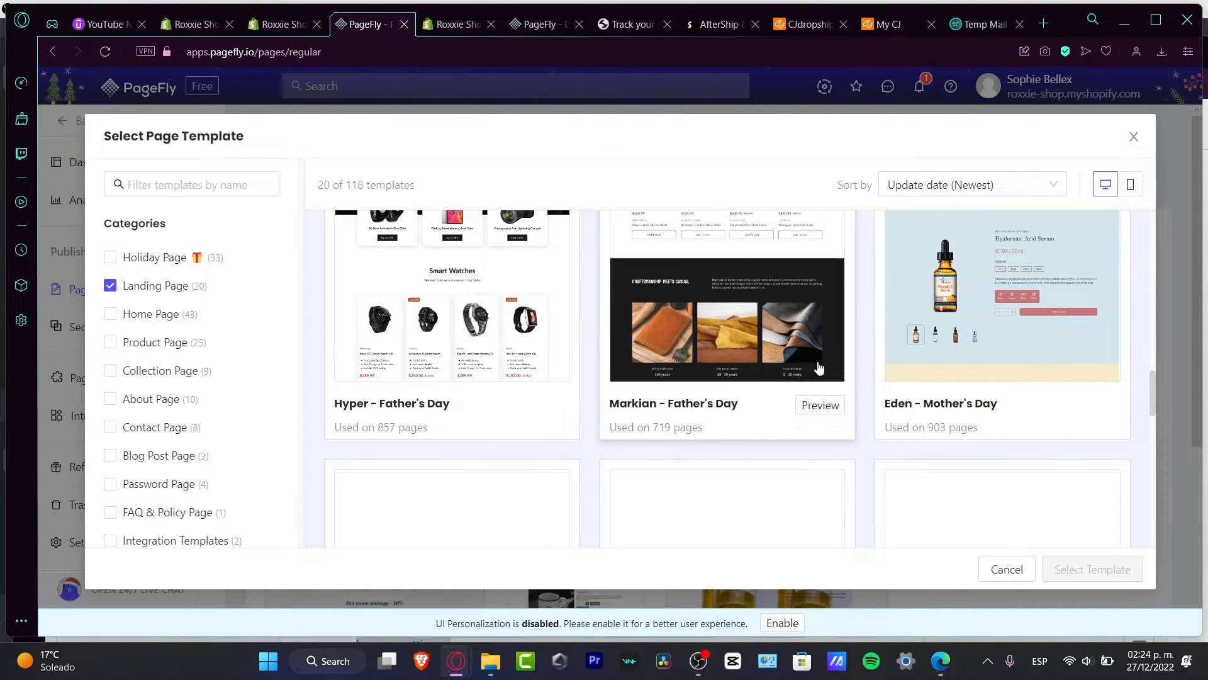
{"action": "scroll", "coordinate": [819, 368], "scroll_direction": "down", "scroll_amount": 3}
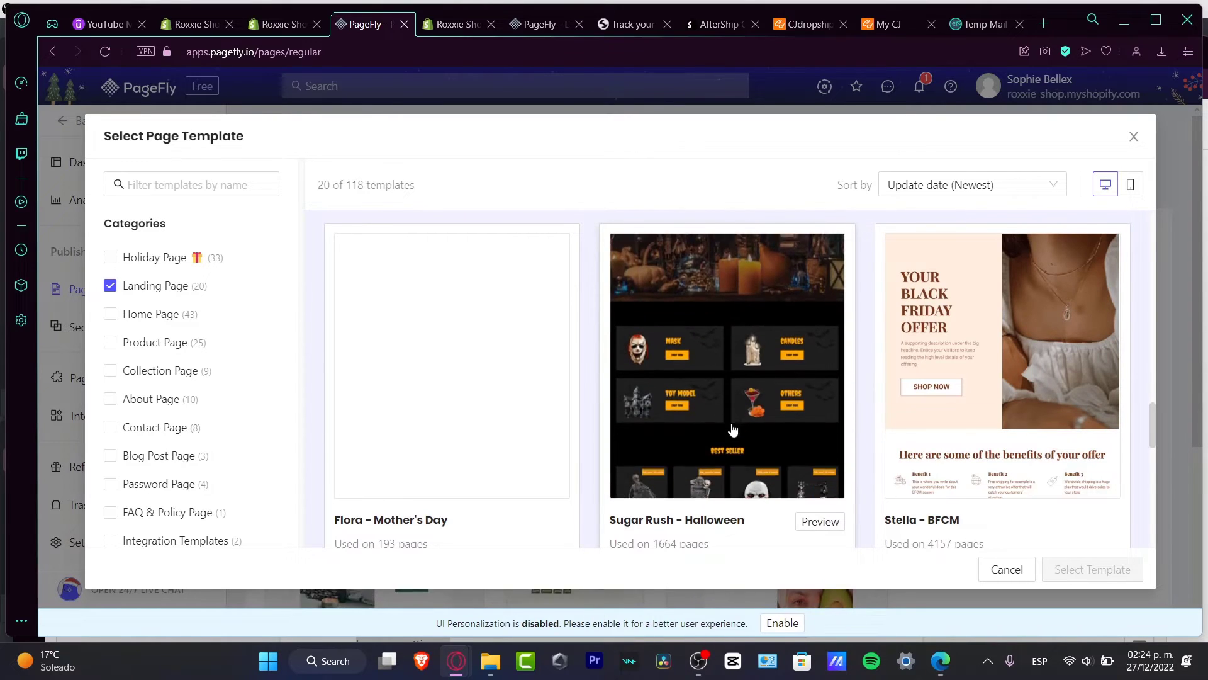
{"action": "scroll", "coordinate": [733, 427], "scroll_direction": "down", "scroll_amount": 3}
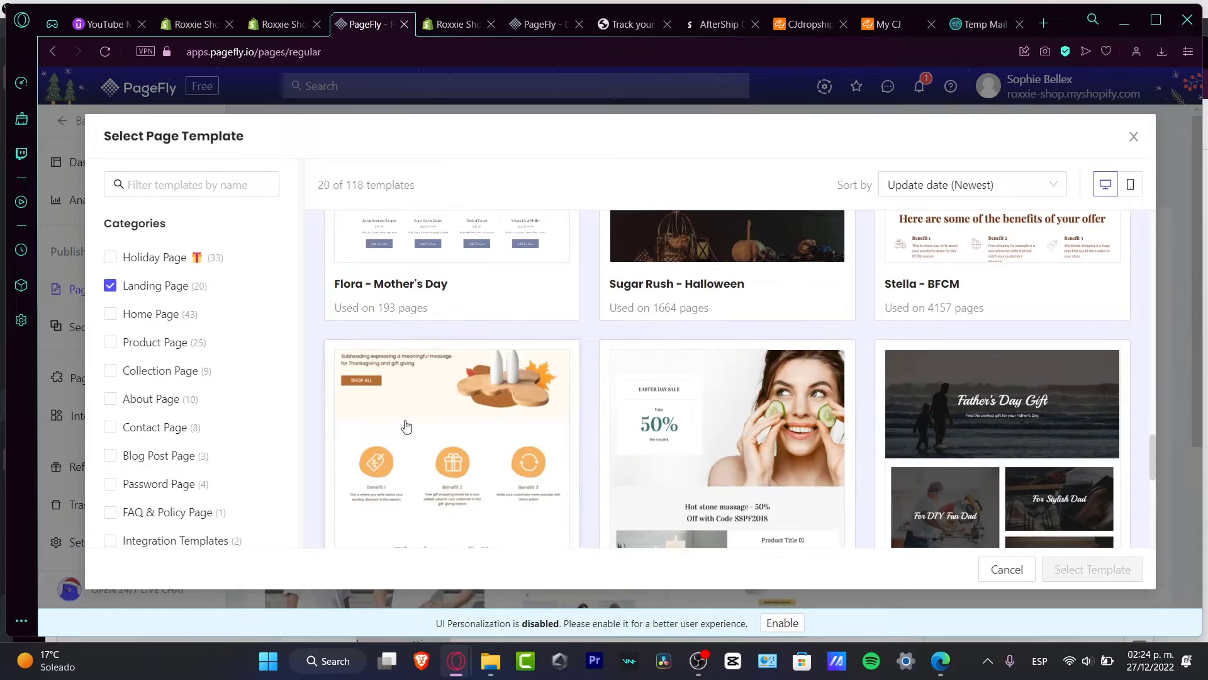
{"action": "scroll", "coordinate": [533, 432], "scroll_direction": "down", "scroll_amount": 3}
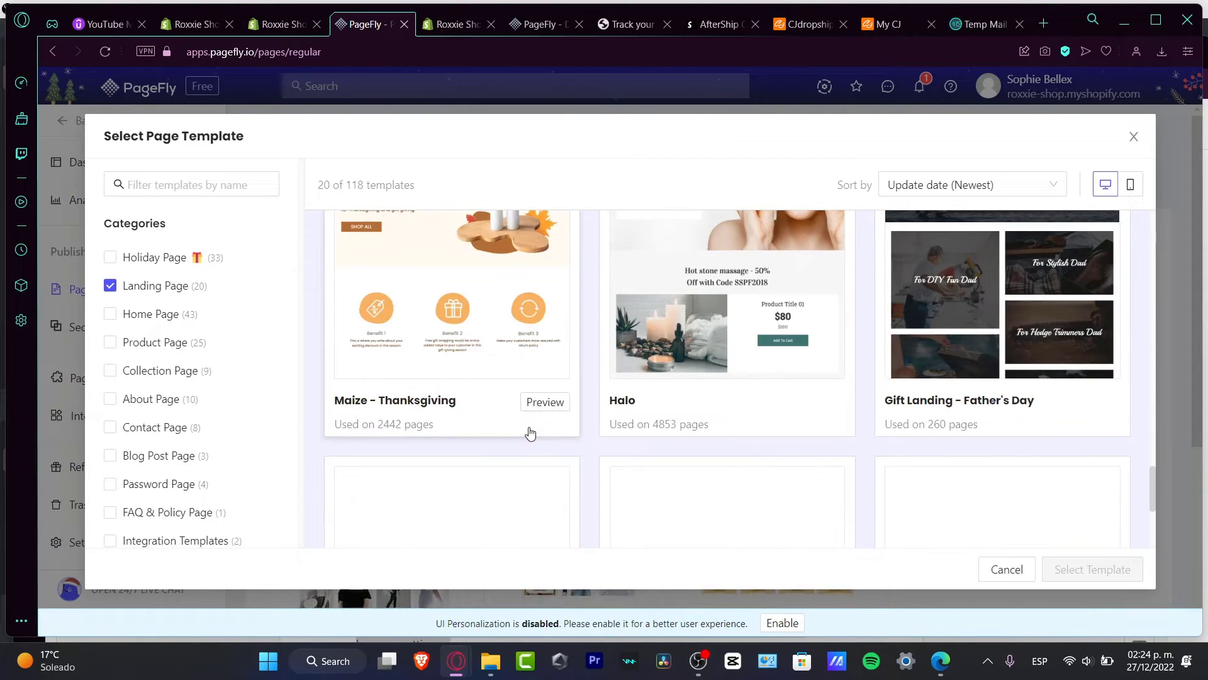
{"action": "scroll", "coordinate": [580, 456], "scroll_direction": "down", "scroll_amount": 3}
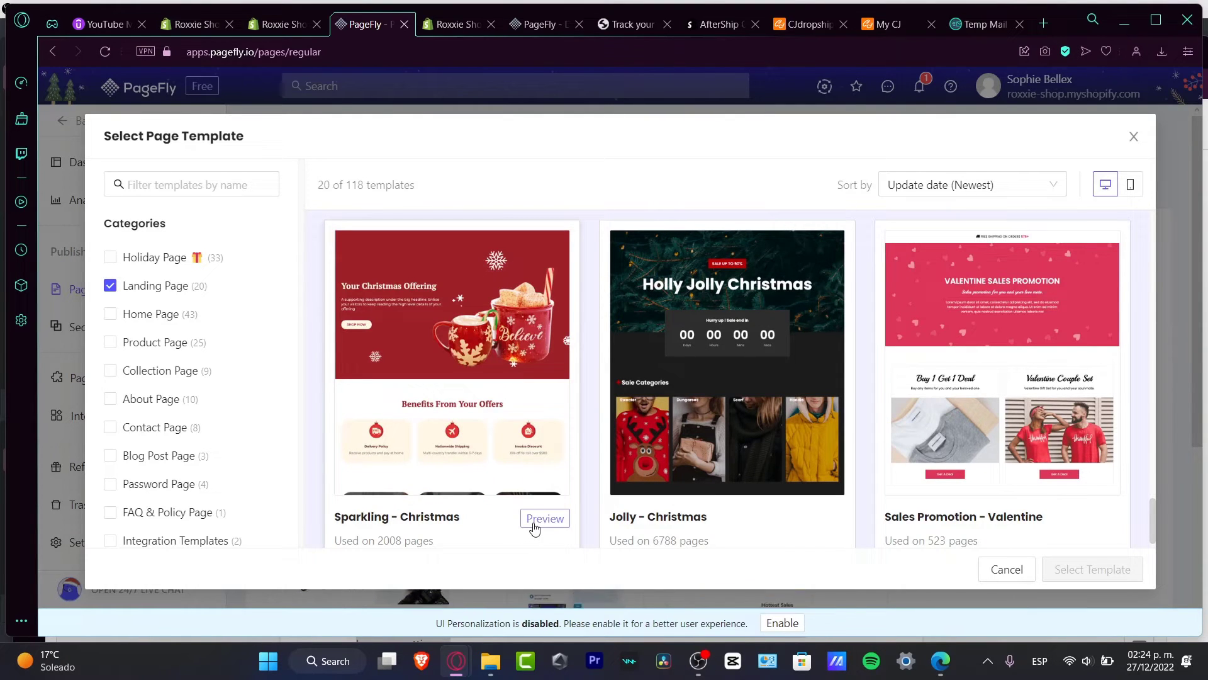
Step: Preview the Sparkling - Christmas template, examine its sections and return to the template gallery
{"action": "left_click", "coordinate": [543, 519]}
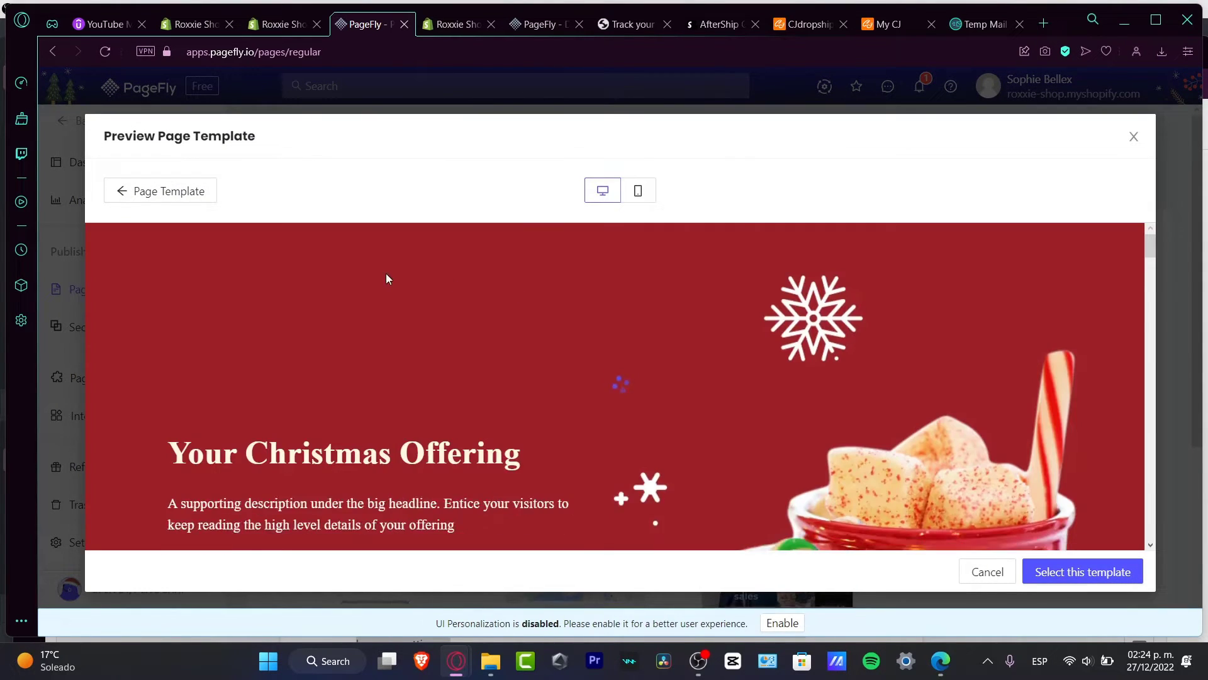
{"action": "scroll", "coordinate": [562, 354], "scroll_direction": "down", "scroll_amount": 3}
{"action": "scroll", "coordinate": [564, 354], "scroll_direction": "down", "scroll_amount": 4}
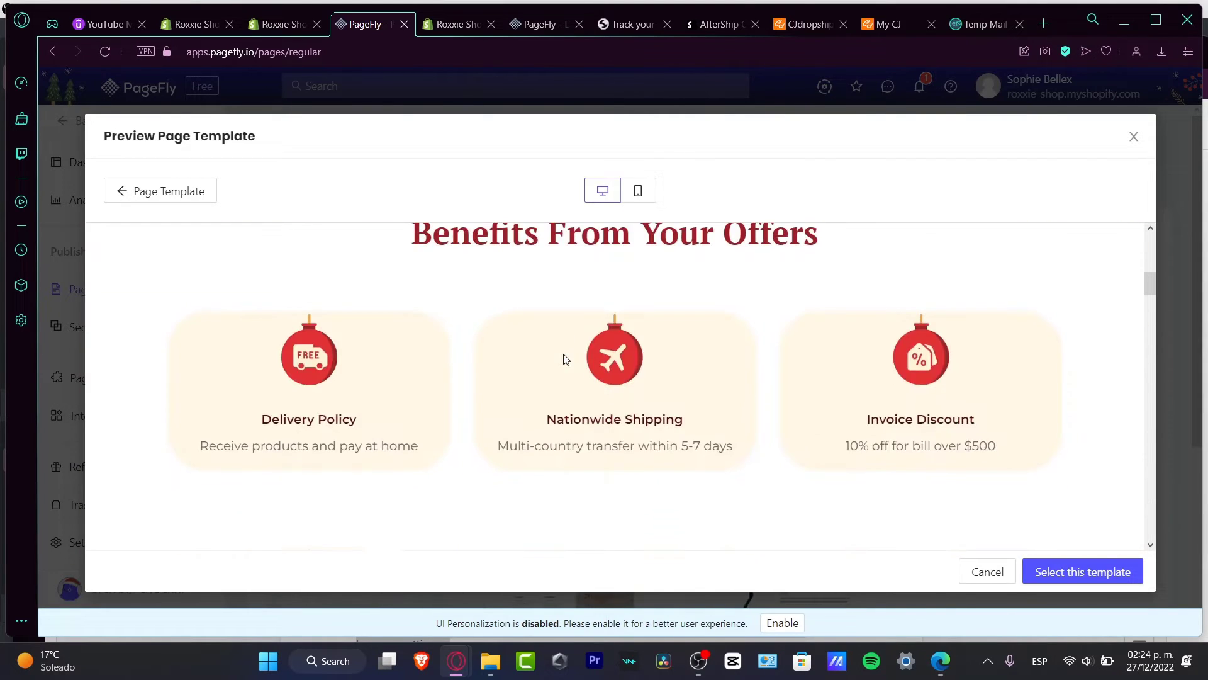
{"action": "scroll", "coordinate": [564, 352], "scroll_direction": "up", "scroll_amount": 6}
{"action": "scroll", "coordinate": [564, 354], "scroll_direction": "down", "scroll_amount": 10}
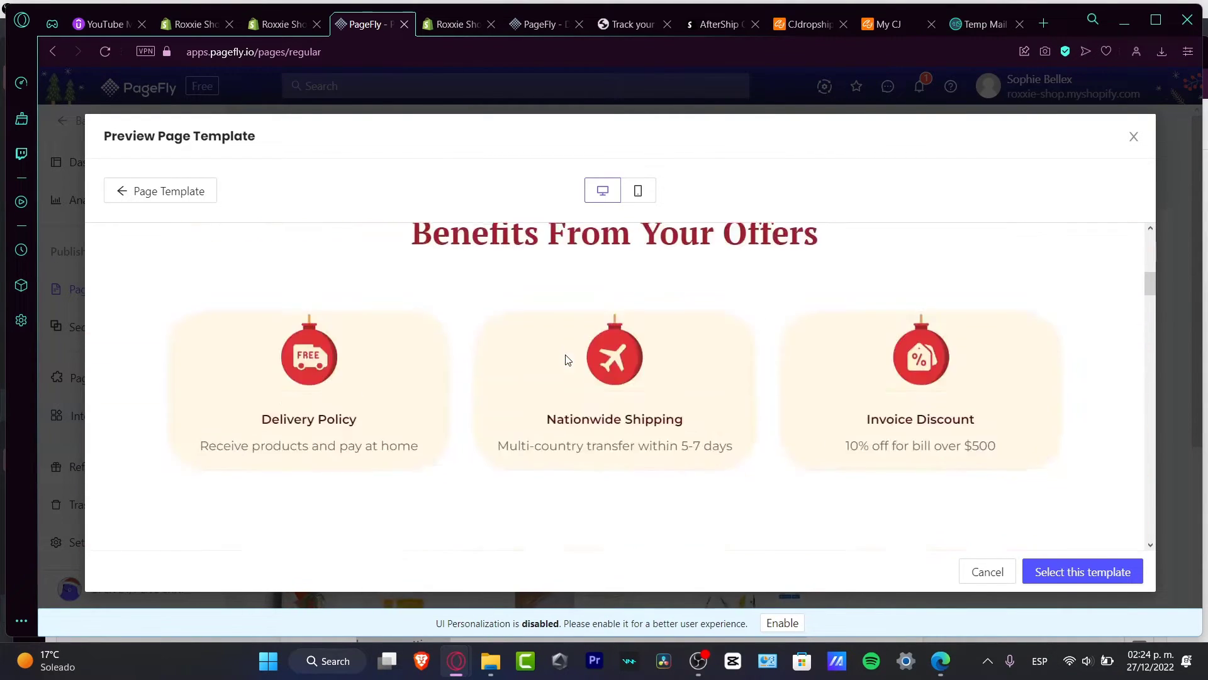
{"action": "scroll", "coordinate": [565, 356], "scroll_direction": "down", "scroll_amount": 12}
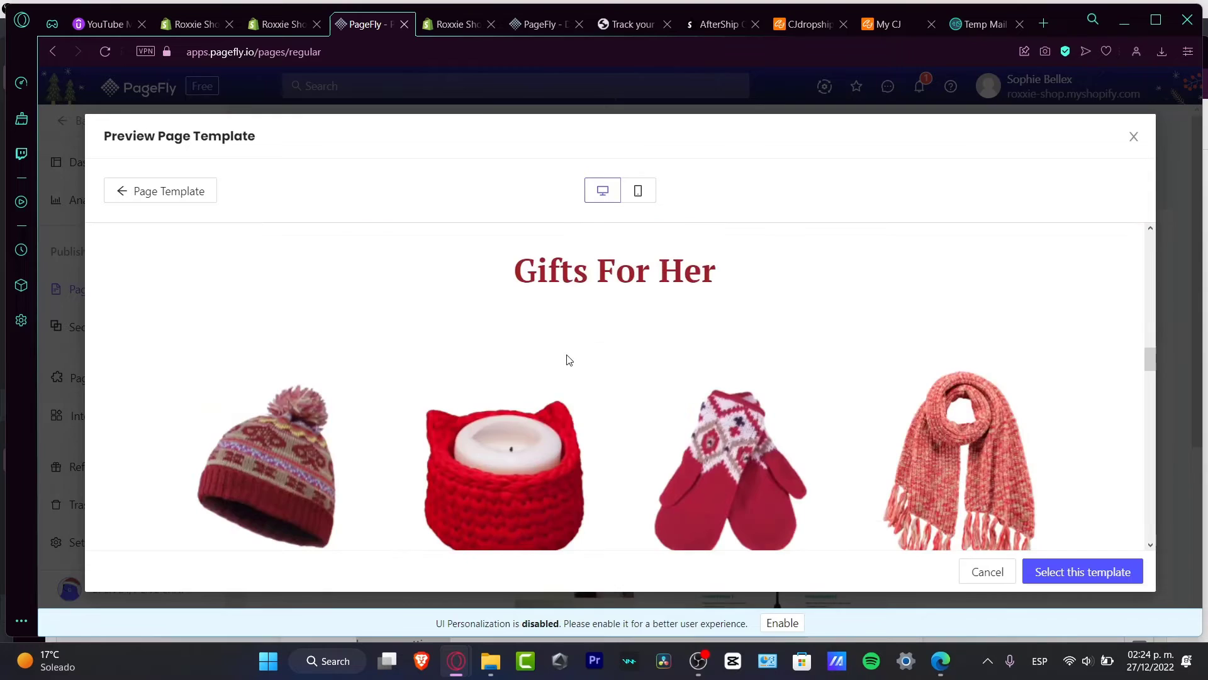
{"action": "scroll", "coordinate": [567, 360], "scroll_direction": "down", "scroll_amount": 10}
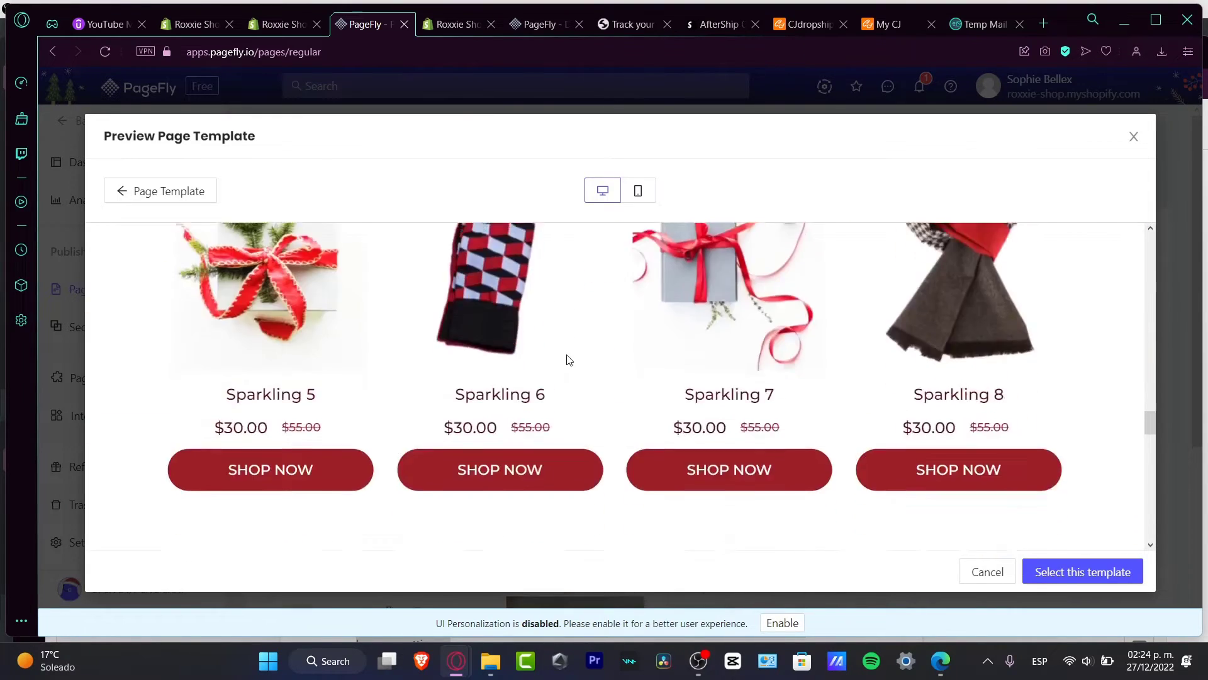
{"action": "scroll", "coordinate": [566, 360], "scroll_direction": "down", "scroll_amount": 5}
{"action": "scroll", "coordinate": [567, 358], "scroll_direction": "up", "scroll_amount": 7}
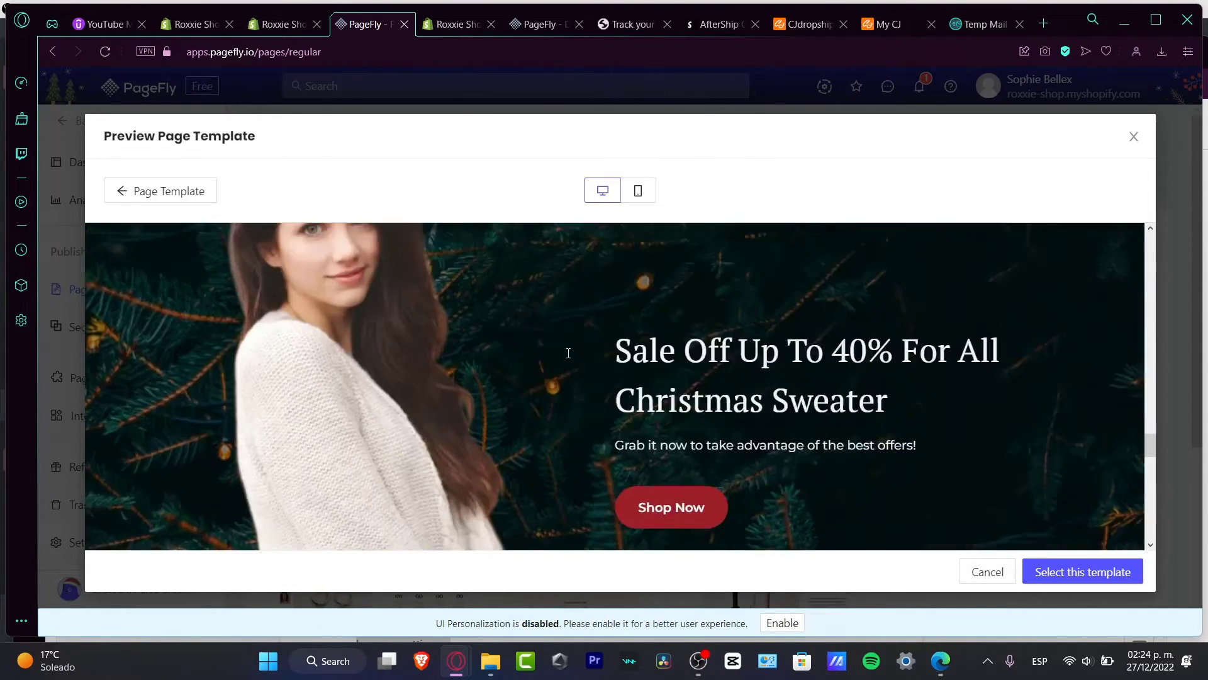
{"action": "scroll", "coordinate": [567, 358], "scroll_direction": "down", "scroll_amount": 3}
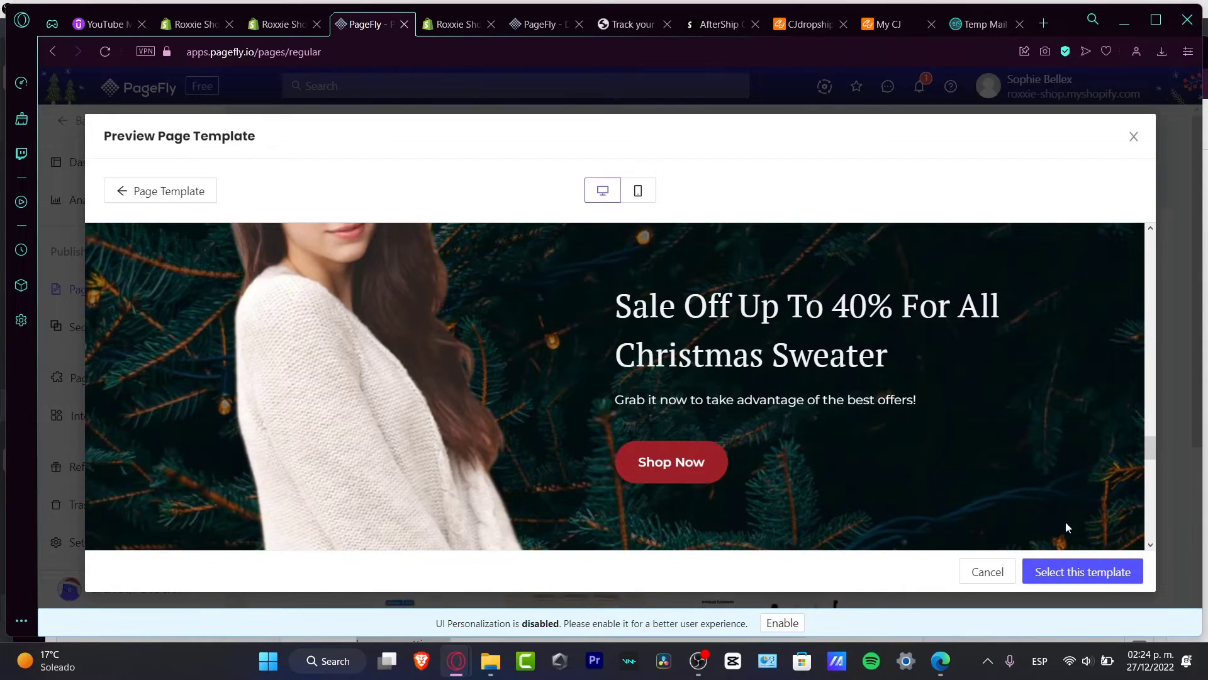
{"action": "left_click", "coordinate": [1003, 576]}
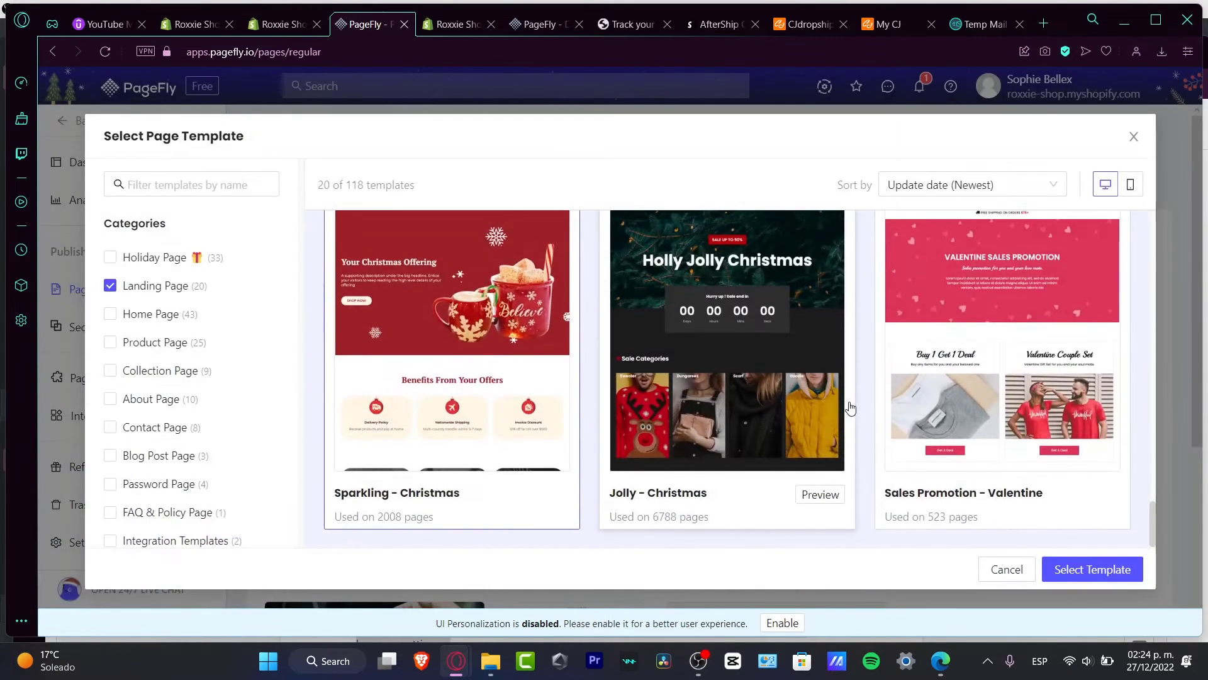
Step: Filter the templates by Product Page instead of Landing Page, and create the page from the Togepi template after previewing it
{"action": "left_click", "coordinate": [110, 287]}
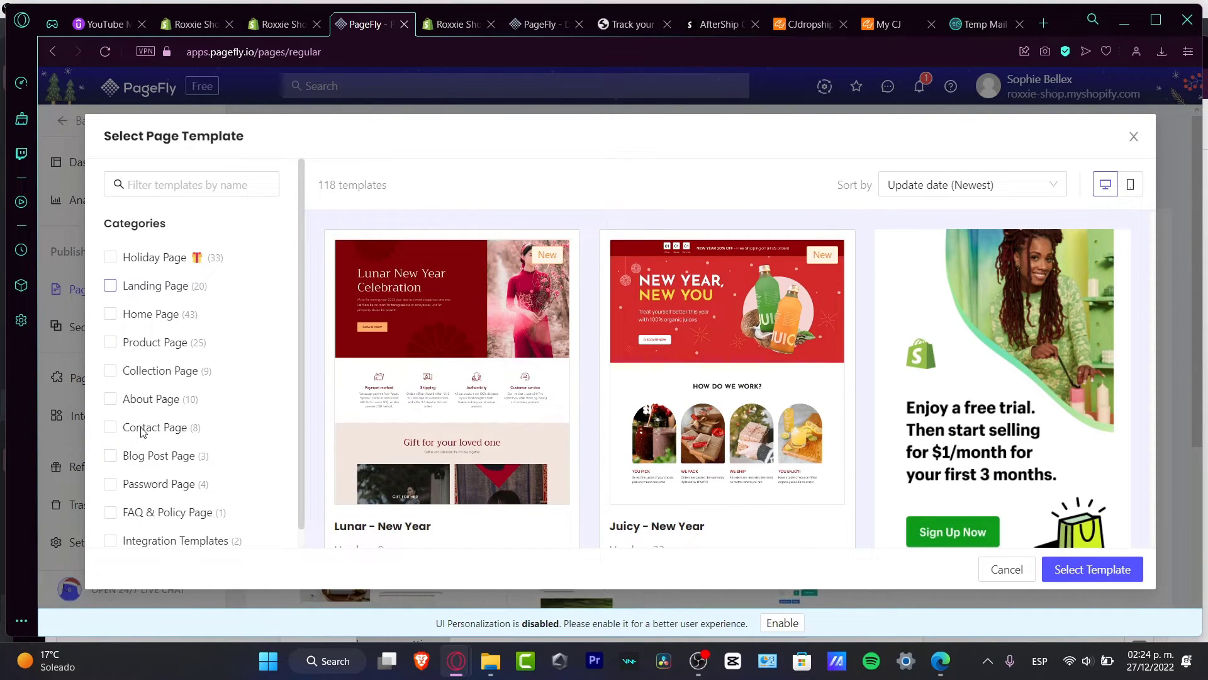
{"action": "left_click", "coordinate": [111, 343]}
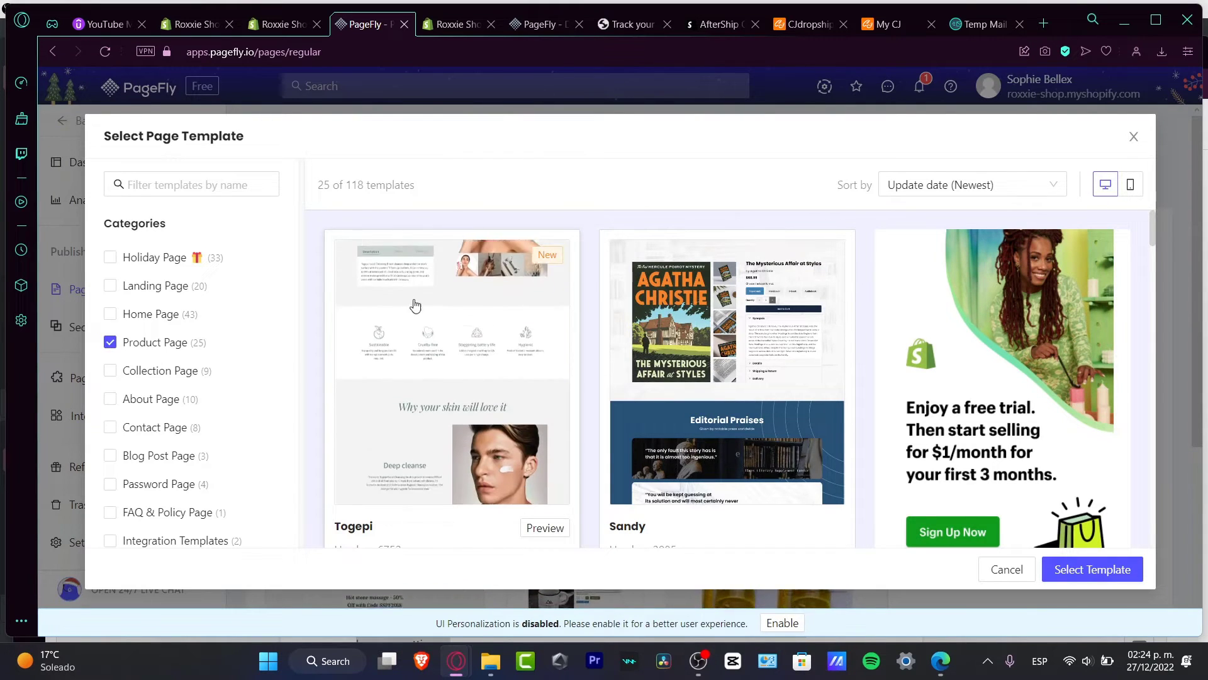
{"action": "left_click", "coordinate": [546, 527]}
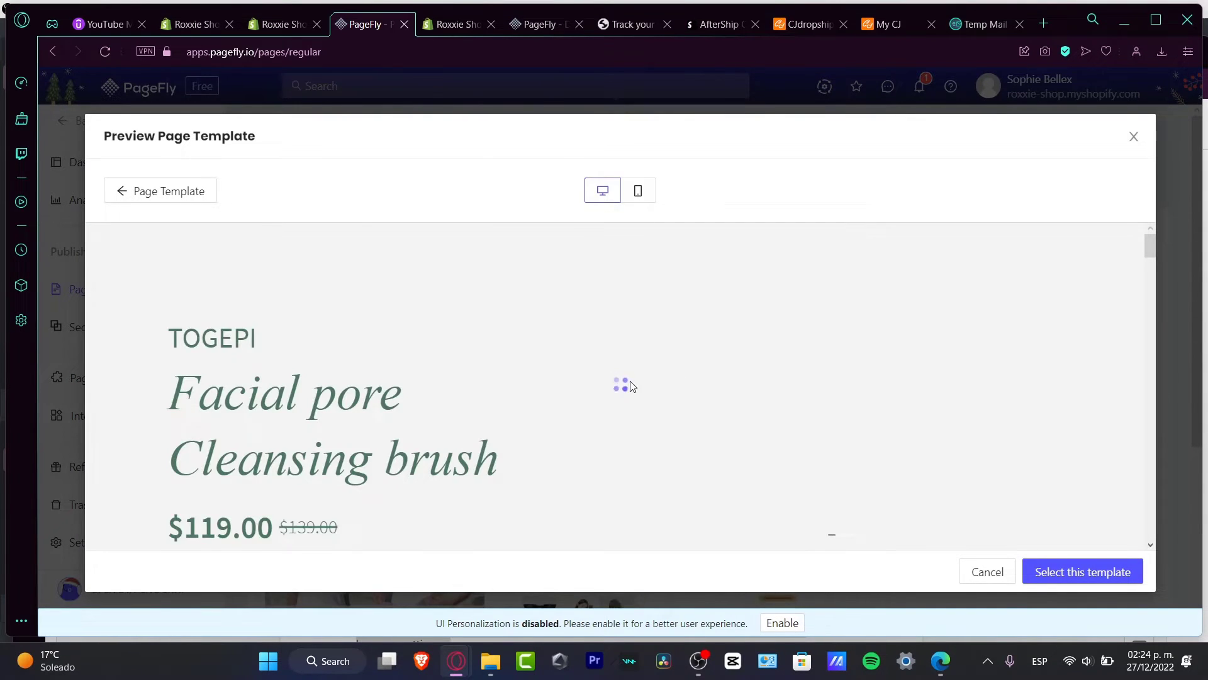
{"action": "scroll", "coordinate": [688, 444], "scroll_direction": "down", "scroll_amount": 7}
{"action": "scroll", "coordinate": [688, 448], "scroll_direction": "down", "scroll_amount": 10}
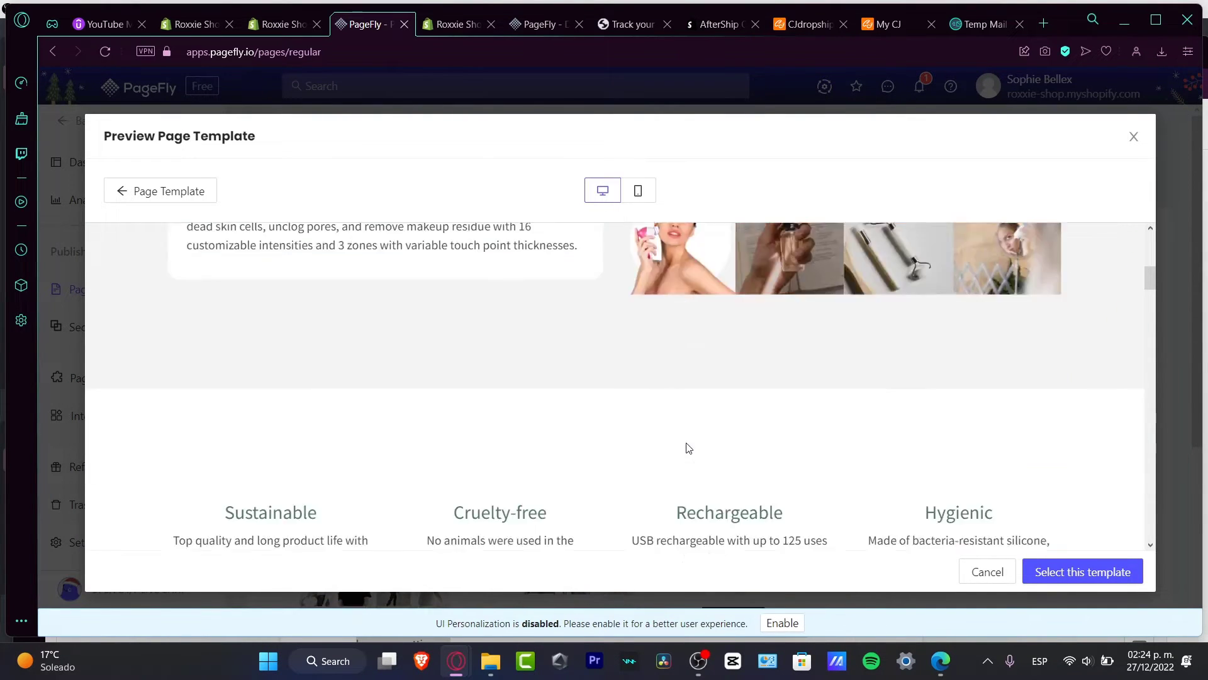
{"action": "scroll", "coordinate": [688, 445], "scroll_direction": "down", "scroll_amount": 5}
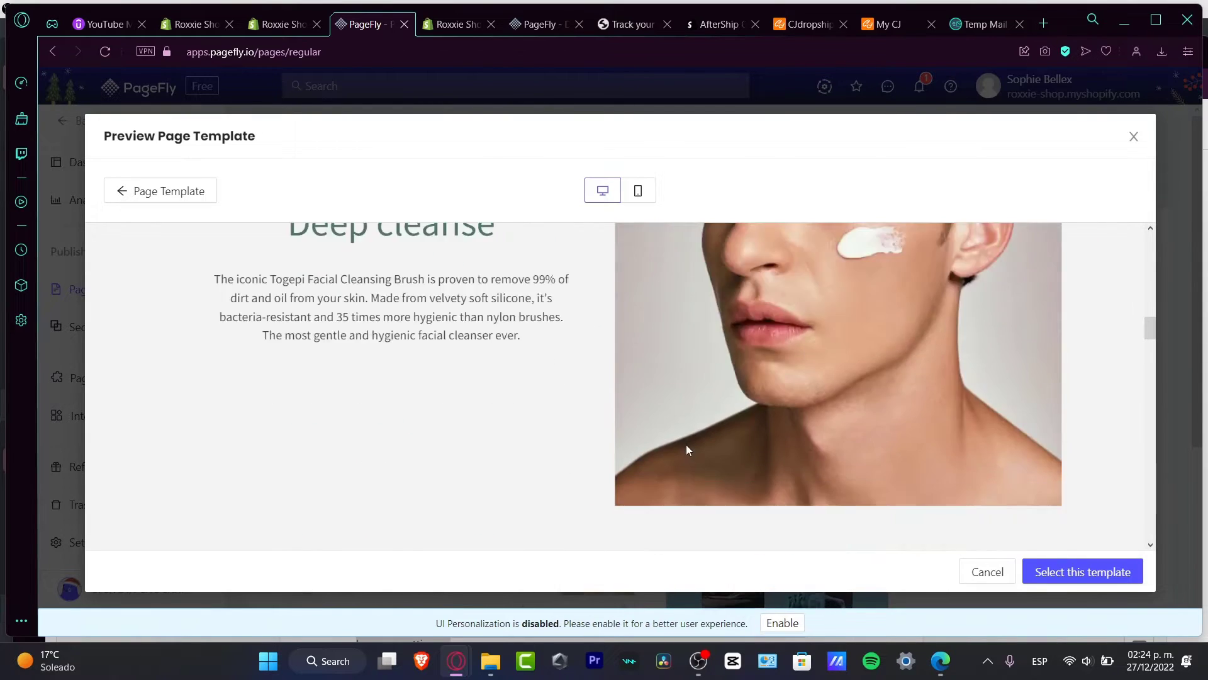
{"action": "scroll", "coordinate": [688, 447], "scroll_direction": "up", "scroll_amount": 10}
{"action": "left_click", "coordinate": [1106, 578]}
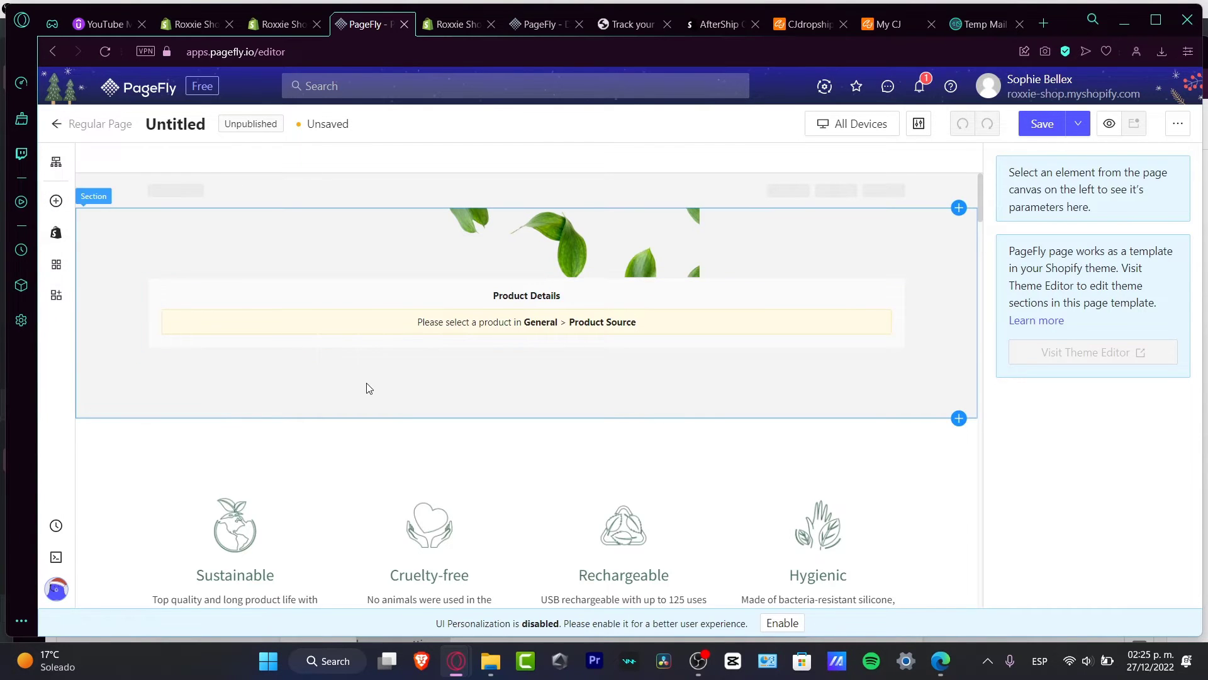
Step: Examine the new page's sections on the editor canvas, from Product Details through the customer reviews to the related-products list
{"action": "scroll", "coordinate": [369, 388], "scroll_direction": "down", "scroll_amount": 10}
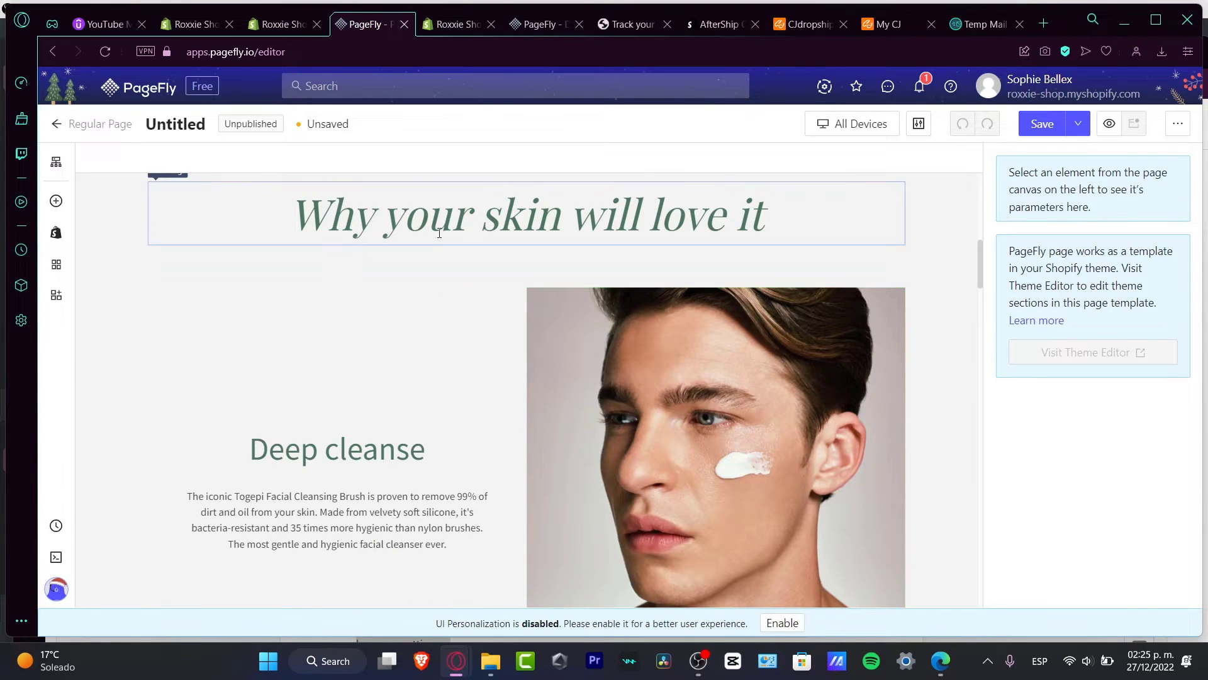
{"action": "scroll", "coordinate": [791, 439], "scroll_direction": "down", "scroll_amount": 10}
{"action": "scroll", "coordinate": [785, 428], "scroll_direction": "down", "scroll_amount": 15}
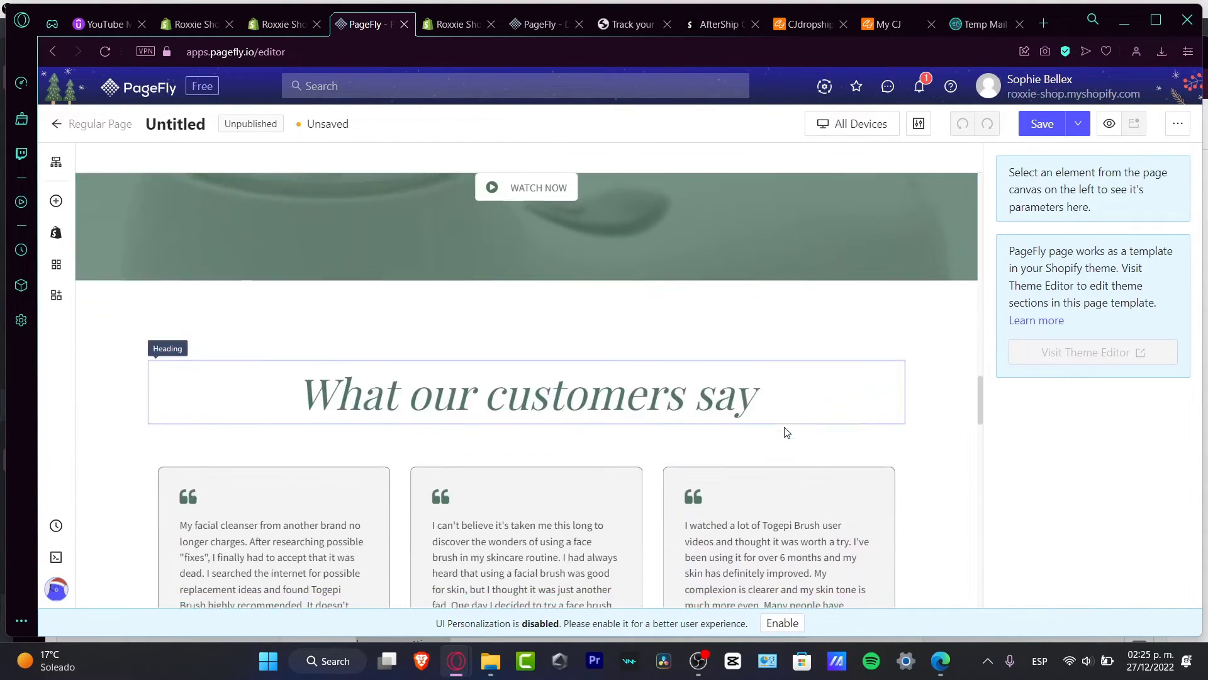
{"action": "scroll", "coordinate": [785, 428], "scroll_direction": "down", "scroll_amount": 15}
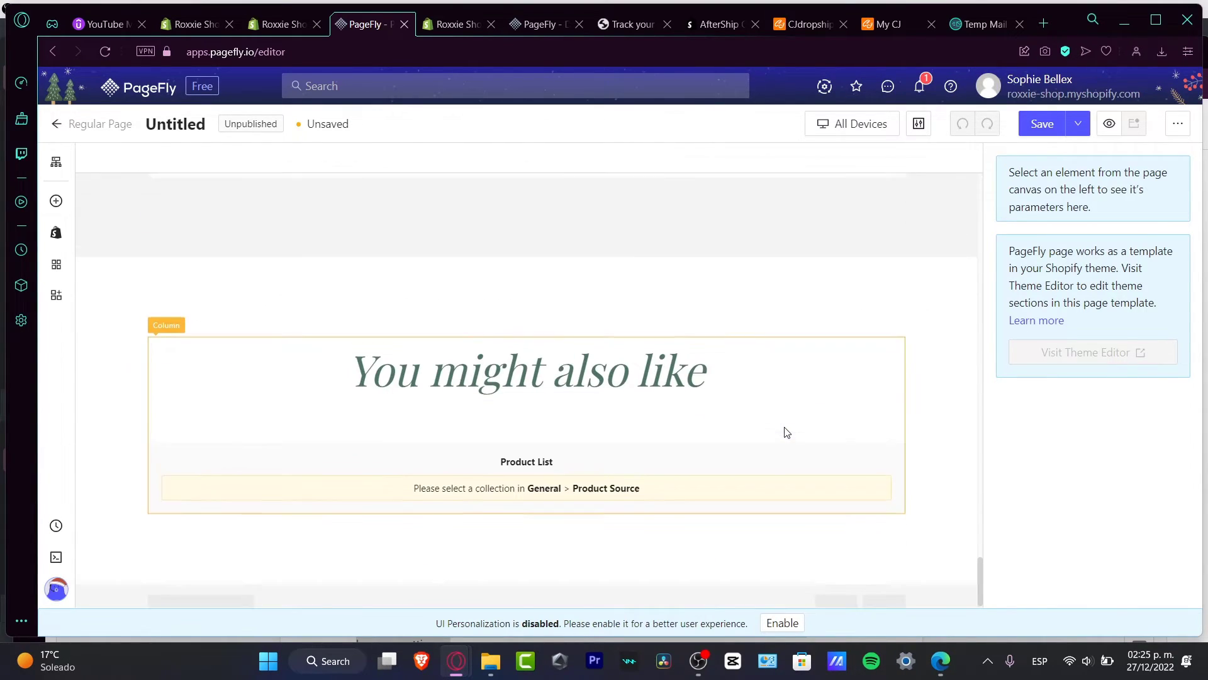
{"action": "scroll", "coordinate": [786, 431], "scroll_direction": "up", "scroll_amount": 20}
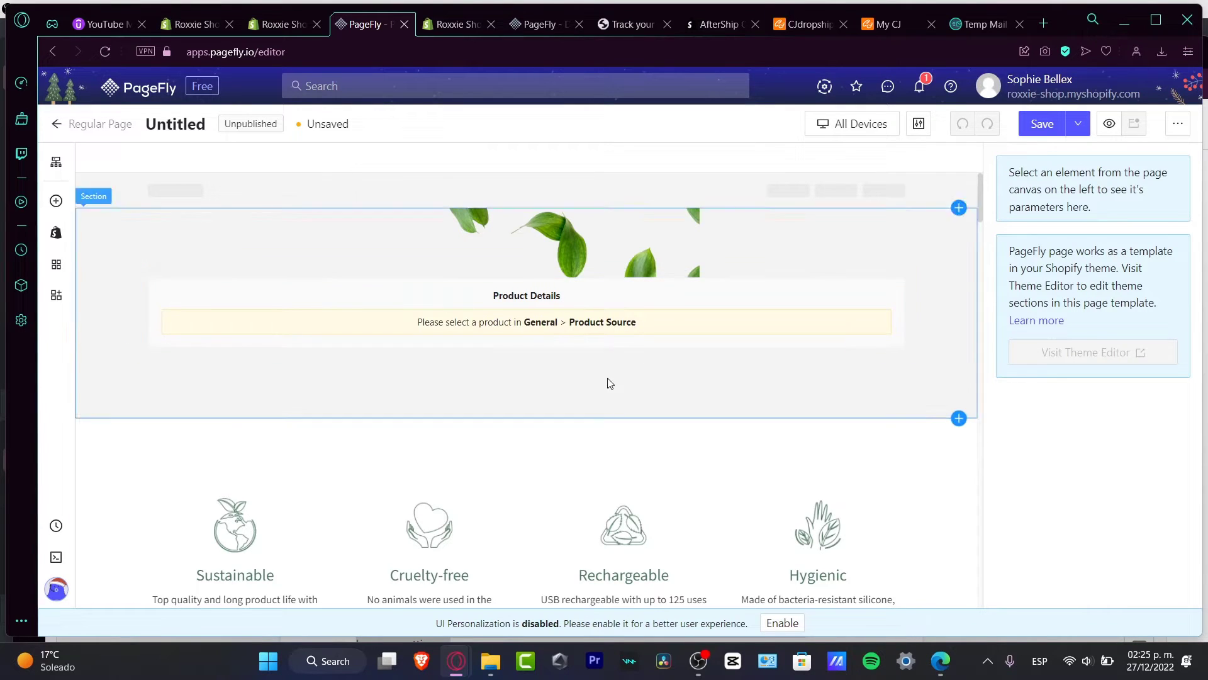
{"action": "scroll", "coordinate": [594, 436], "scroll_direction": "down", "scroll_amount": 8}
{"action": "scroll", "coordinate": [521, 452], "scroll_direction": "down", "scroll_amount": 10}
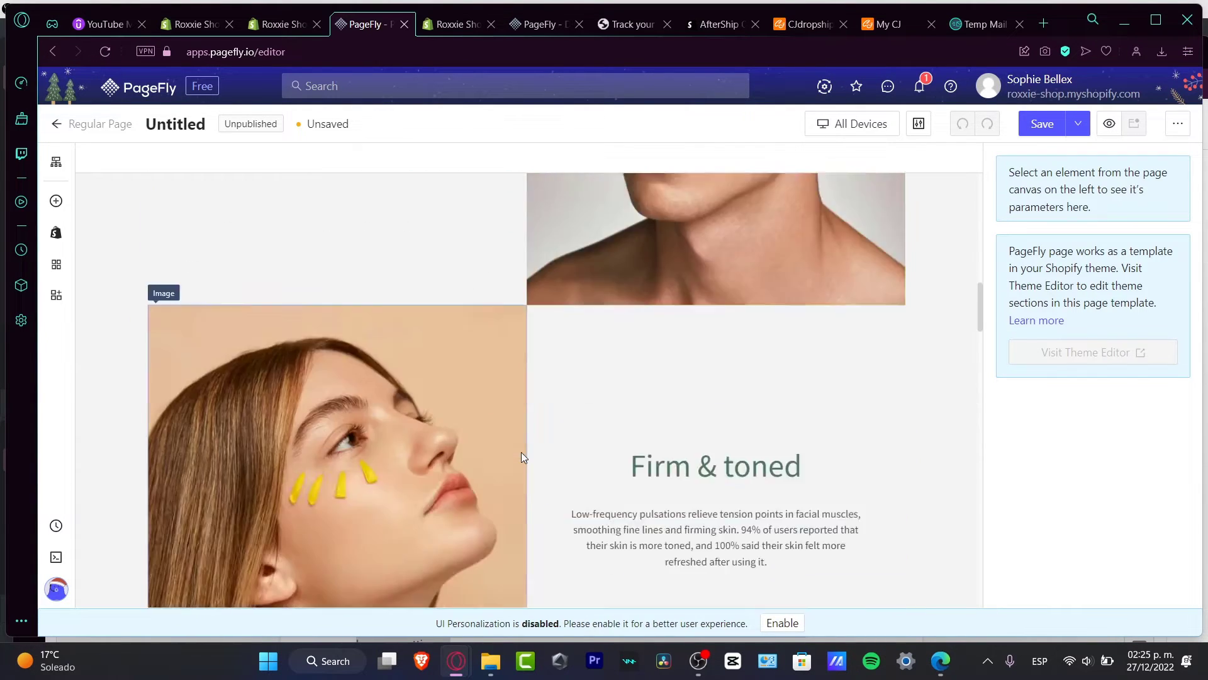
{"action": "scroll", "coordinate": [521, 452], "scroll_direction": "up", "scroll_amount": 5}
{"action": "scroll", "coordinate": [522, 452], "scroll_direction": "down", "scroll_amount": 7}
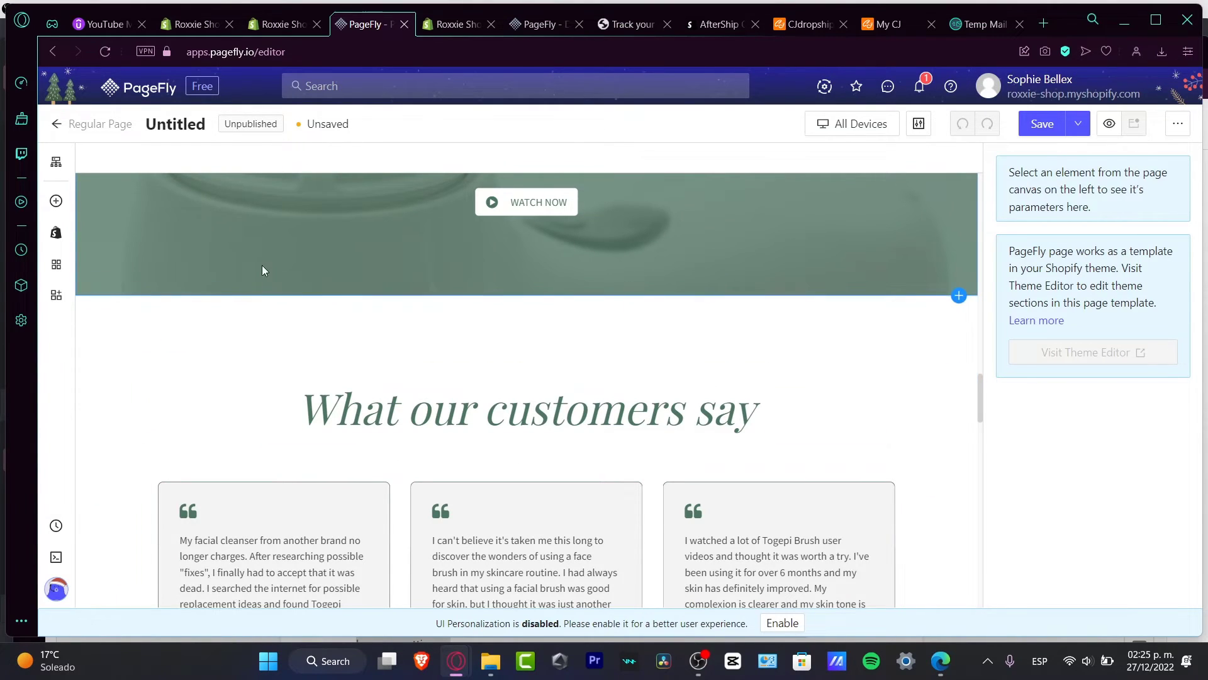
Step: Browse the Shopify product, collection and form elements, search them for "feature", and check the four-column product list layout
{"action": "left_click", "coordinate": [56, 234]}
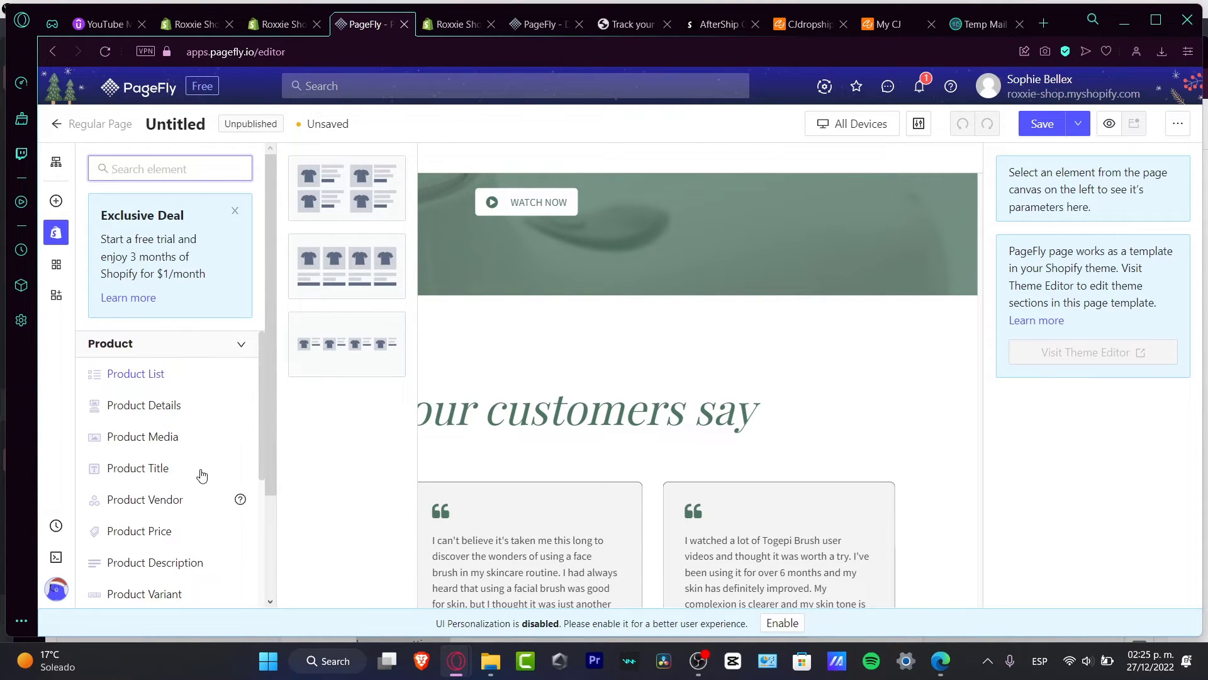
{"action": "scroll", "coordinate": [193, 414], "scroll_direction": "down", "scroll_amount": 4}
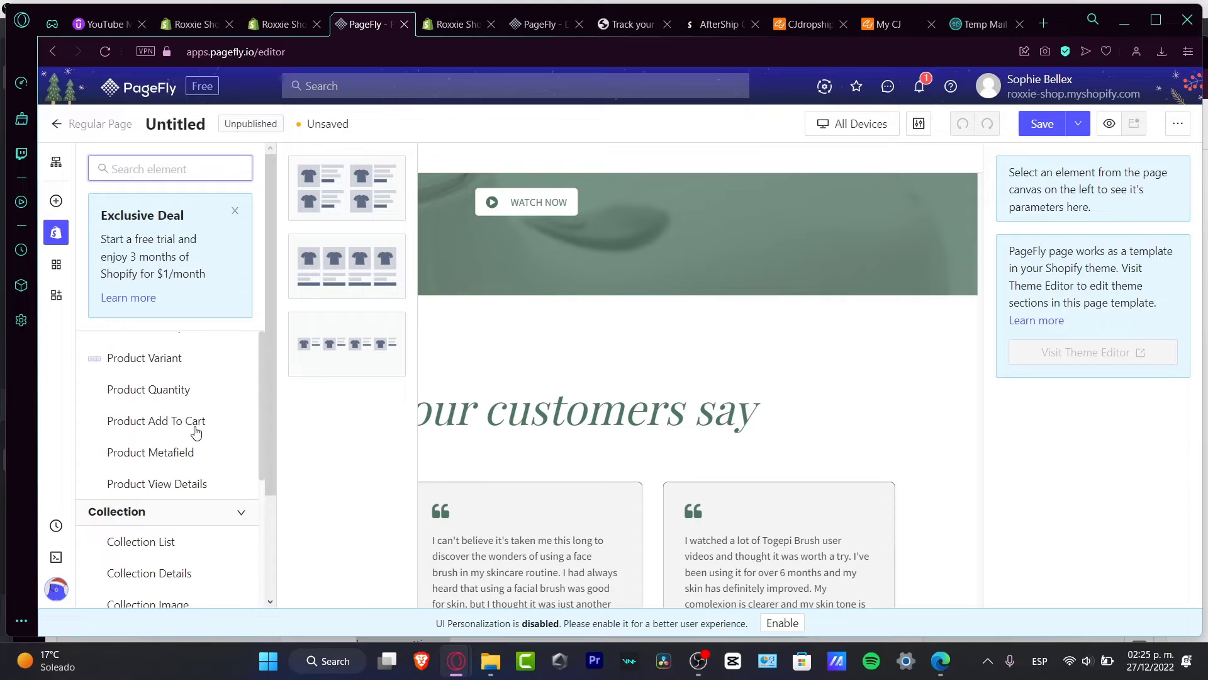
{"action": "scroll", "coordinate": [199, 557], "scroll_direction": "down", "scroll_amount": 4}
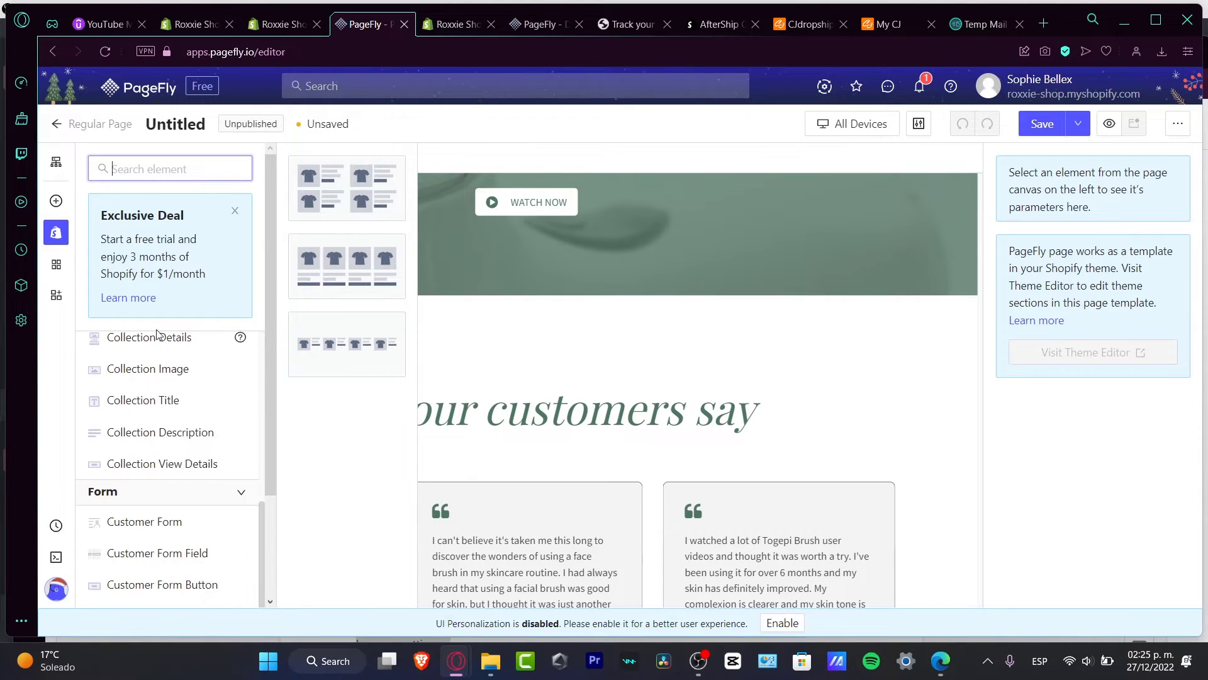
{"action": "scroll", "coordinate": [199, 411], "scroll_direction": "up", "scroll_amount": 4}
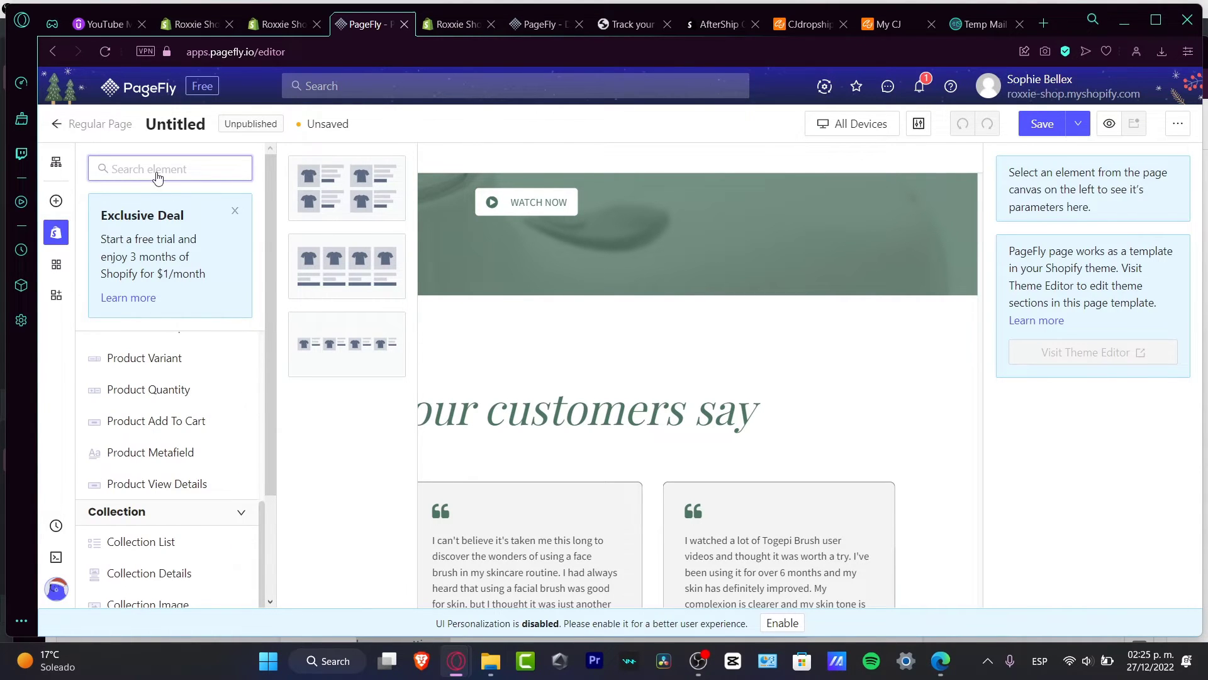
{"action": "type", "text": "feature"}
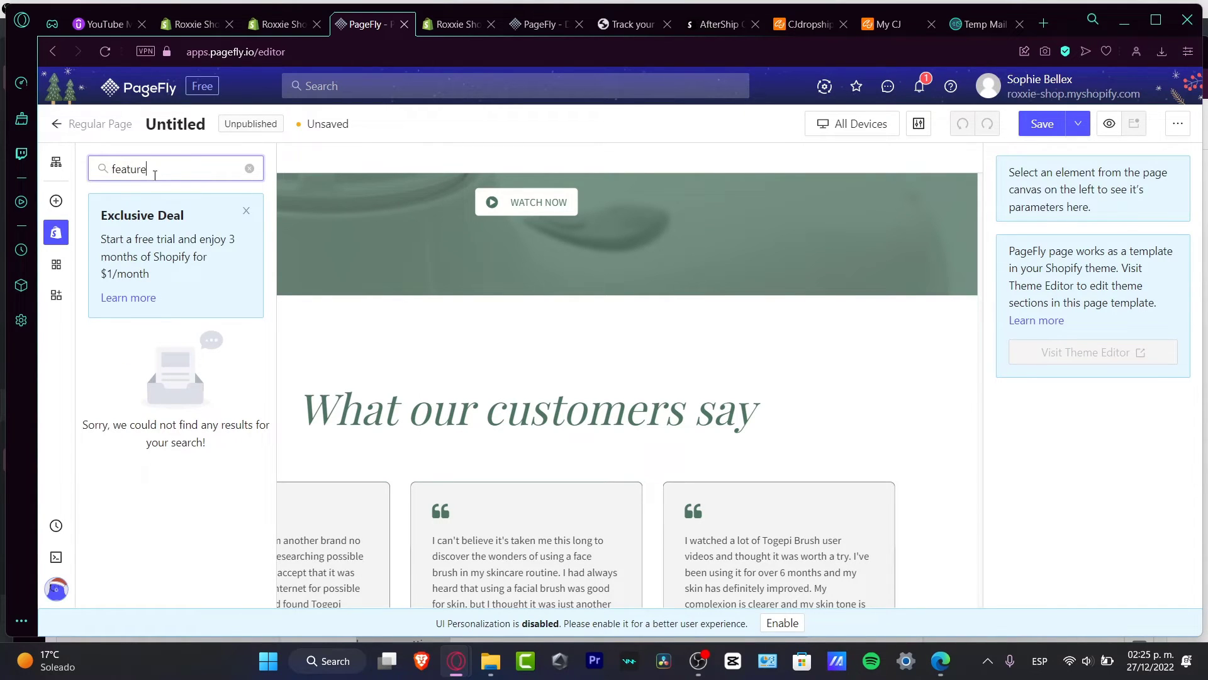
{"action": "double_click", "coordinate": [167, 166]}
{"action": "key", "text": "BackSpace"}
{"action": "mouse_move", "coordinate": [157, 380]}
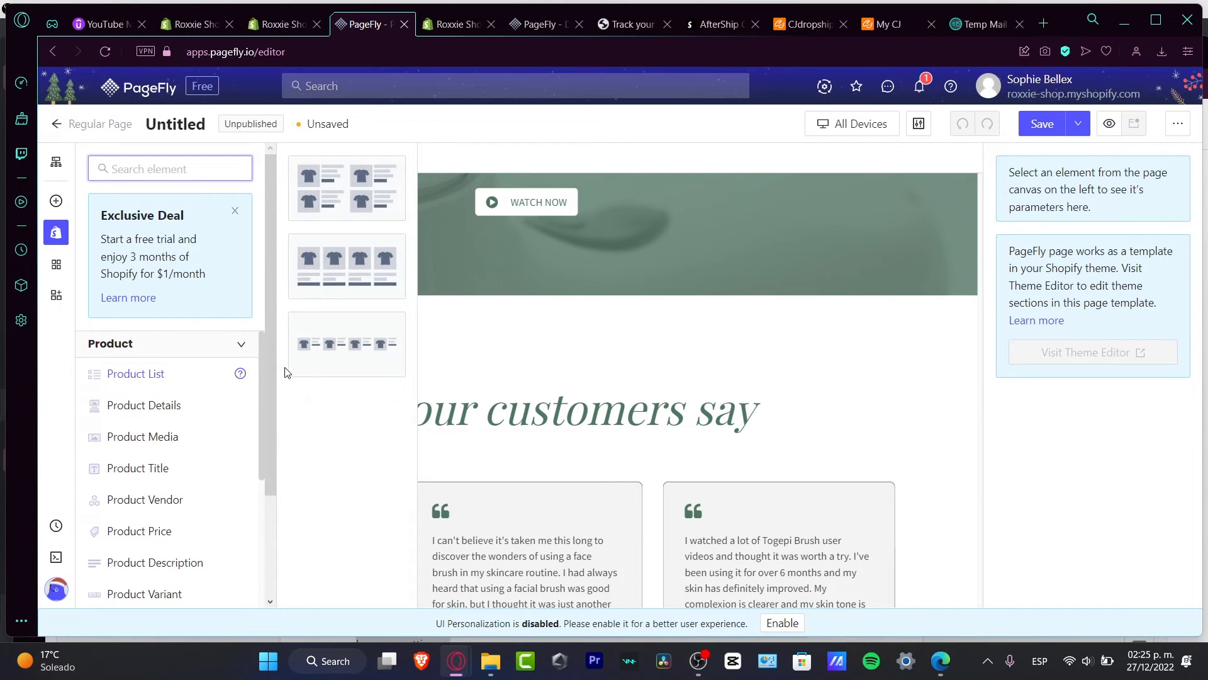
{"action": "left_click", "coordinate": [346, 287]}
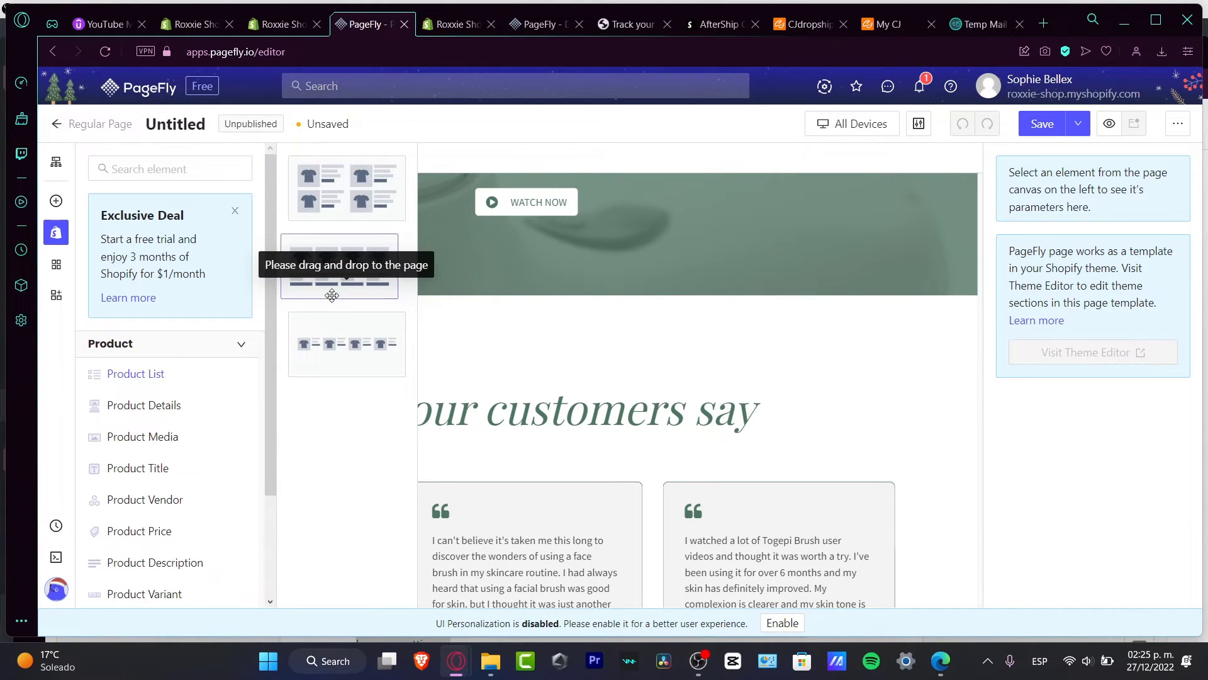
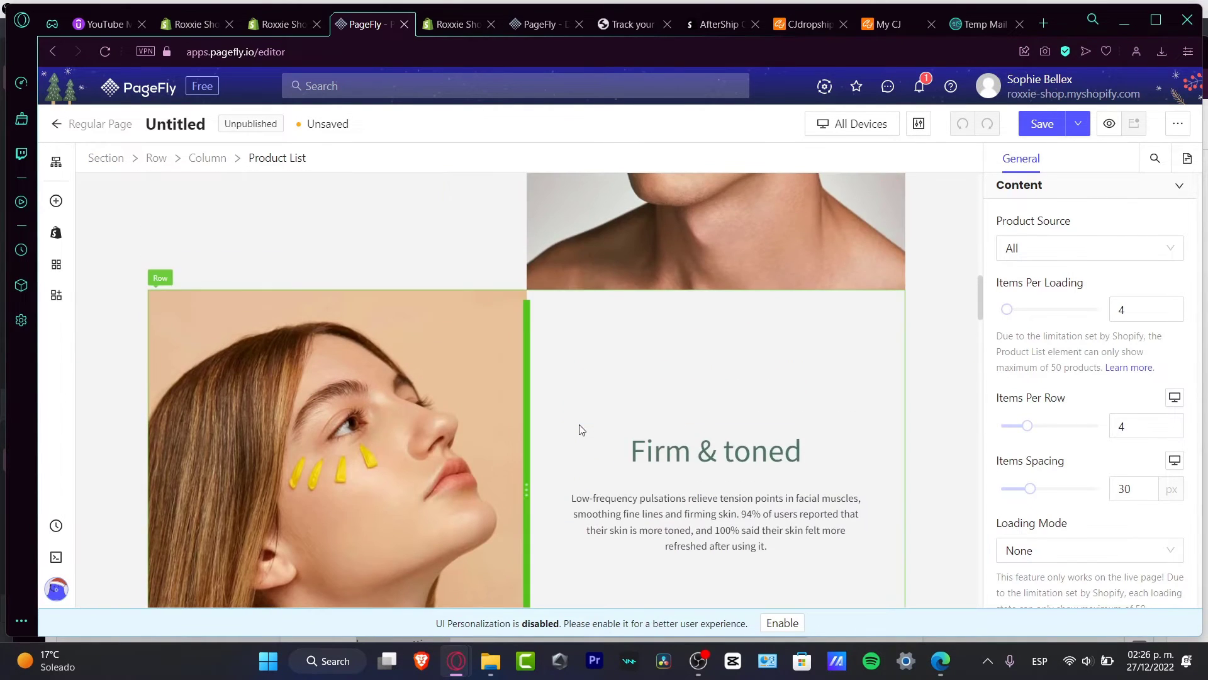
Step: Replace the image beside "Firm & toned" with a product list laid out with two items per row
{"action": "scroll", "coordinate": [579, 424], "scroll_direction": "down", "scroll_amount": 3}
{"action": "left_click", "coordinate": [430, 344]}
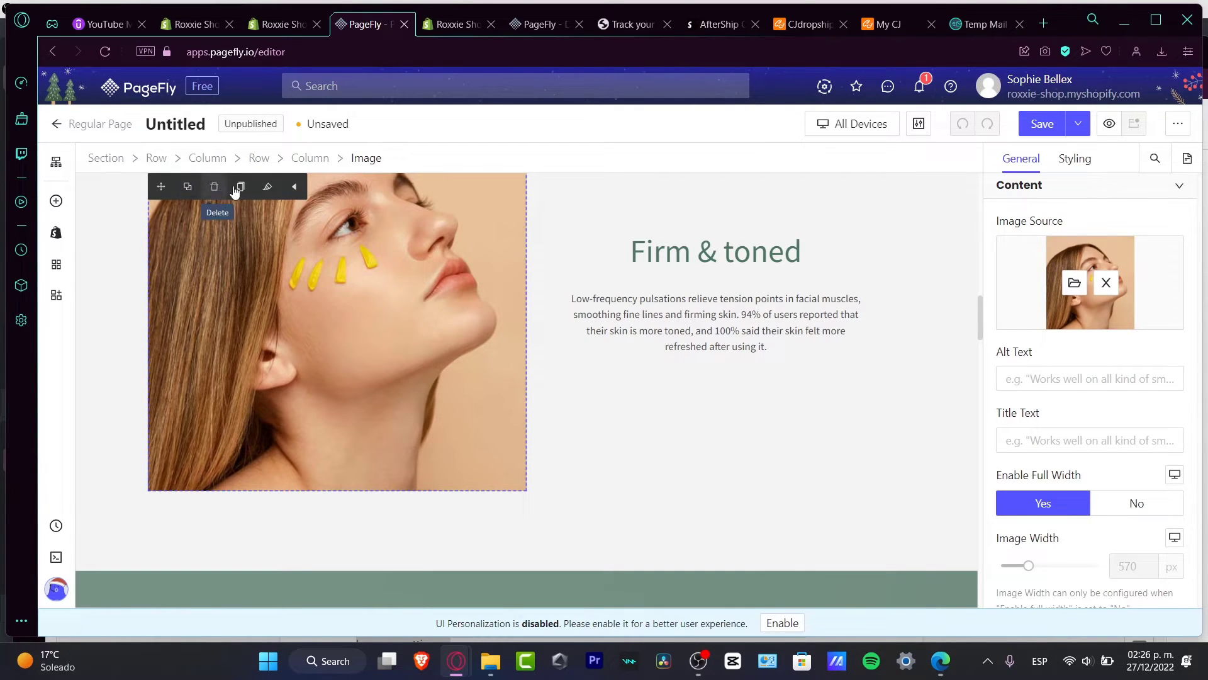
{"action": "left_click", "coordinate": [215, 187]}
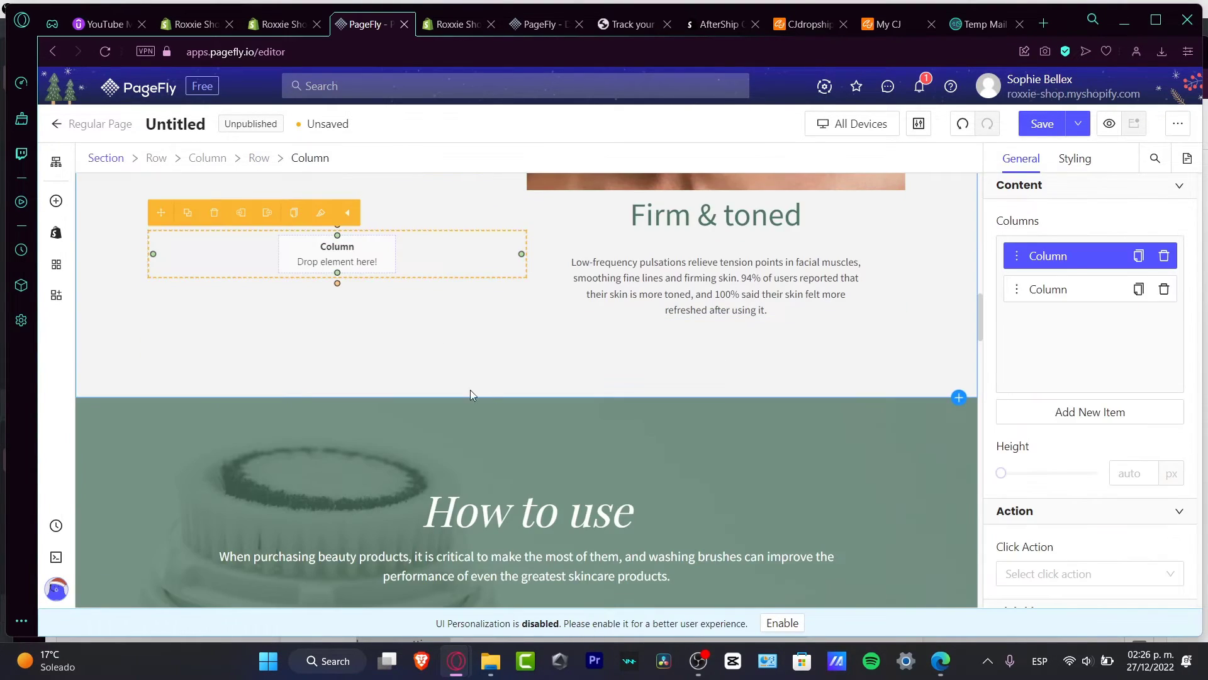
{"action": "left_click", "coordinate": [56, 232]}
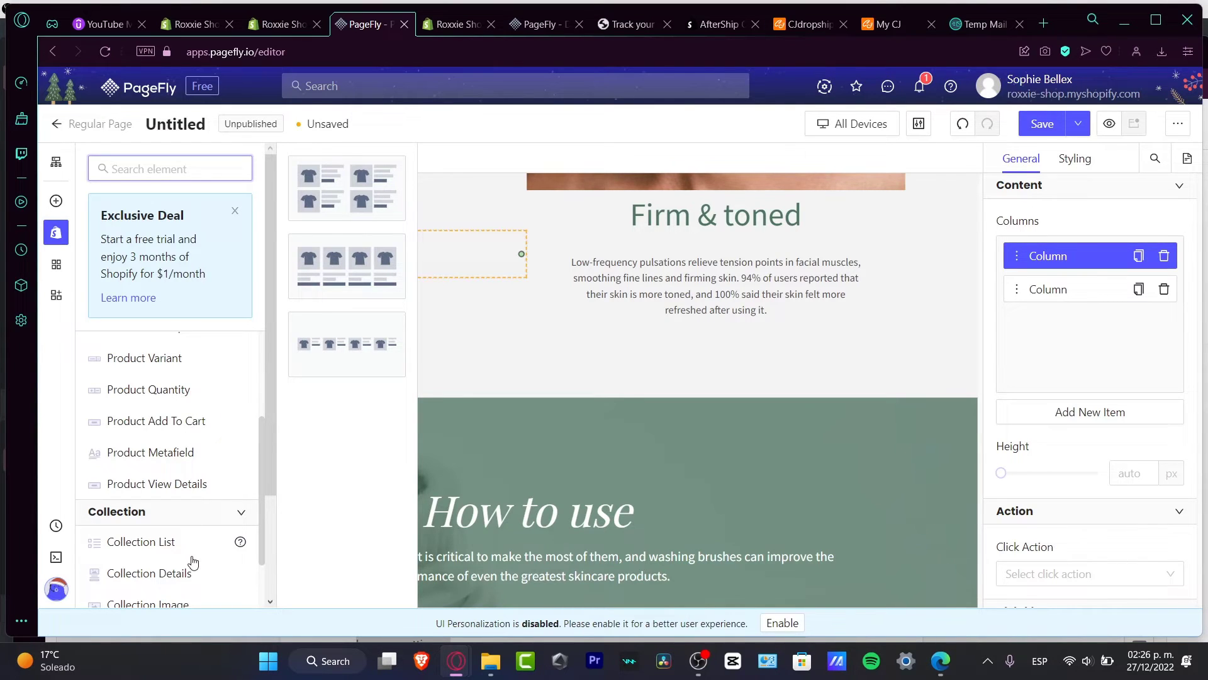
{"action": "scroll", "coordinate": [193, 562], "scroll_direction": "down", "scroll_amount": 5}
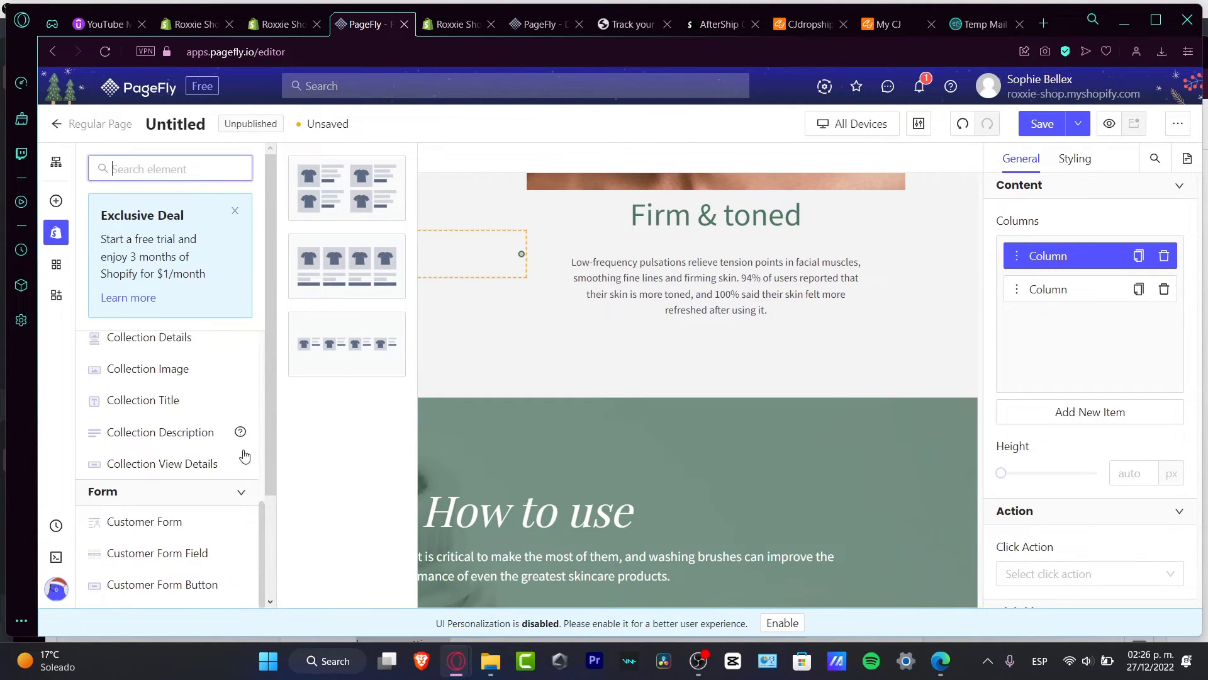
{"action": "left_click_drag", "start_coordinate": [333, 202], "coordinate": [397, 295]}
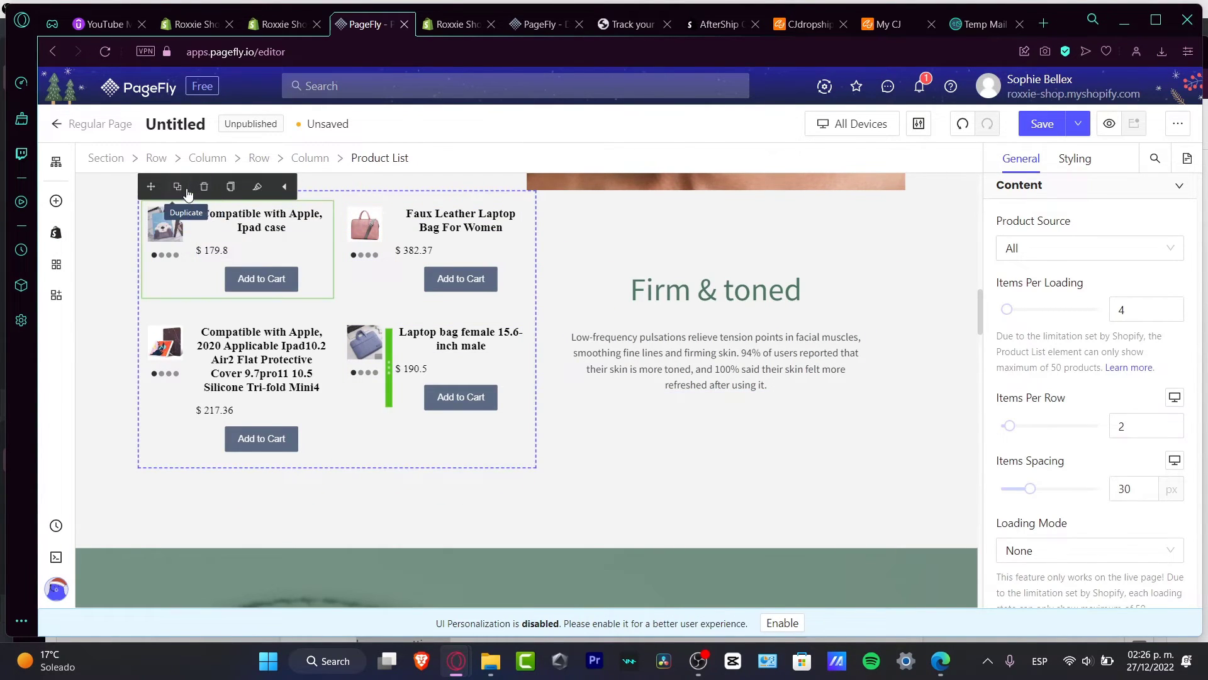
Step: Delete the image beside the "Deep cleanse" text
{"action": "scroll", "coordinate": [631, 425], "scroll_direction": "up", "scroll_amount": 3}
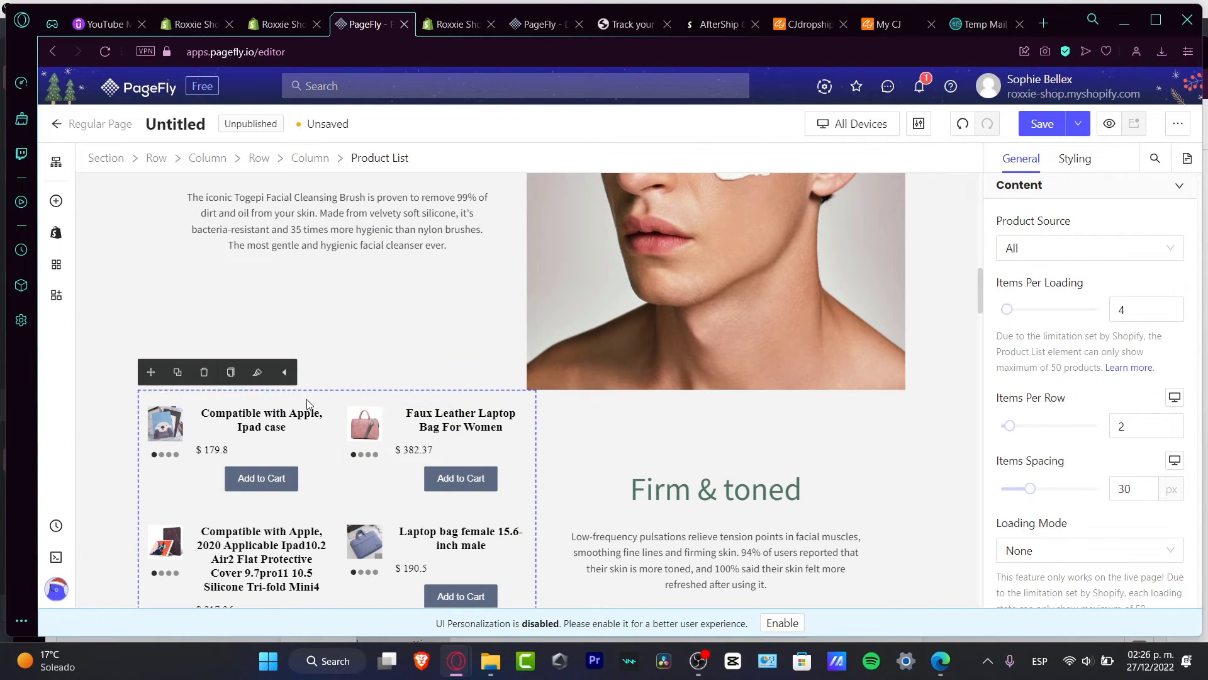
{"action": "left_click", "coordinate": [625, 231]}
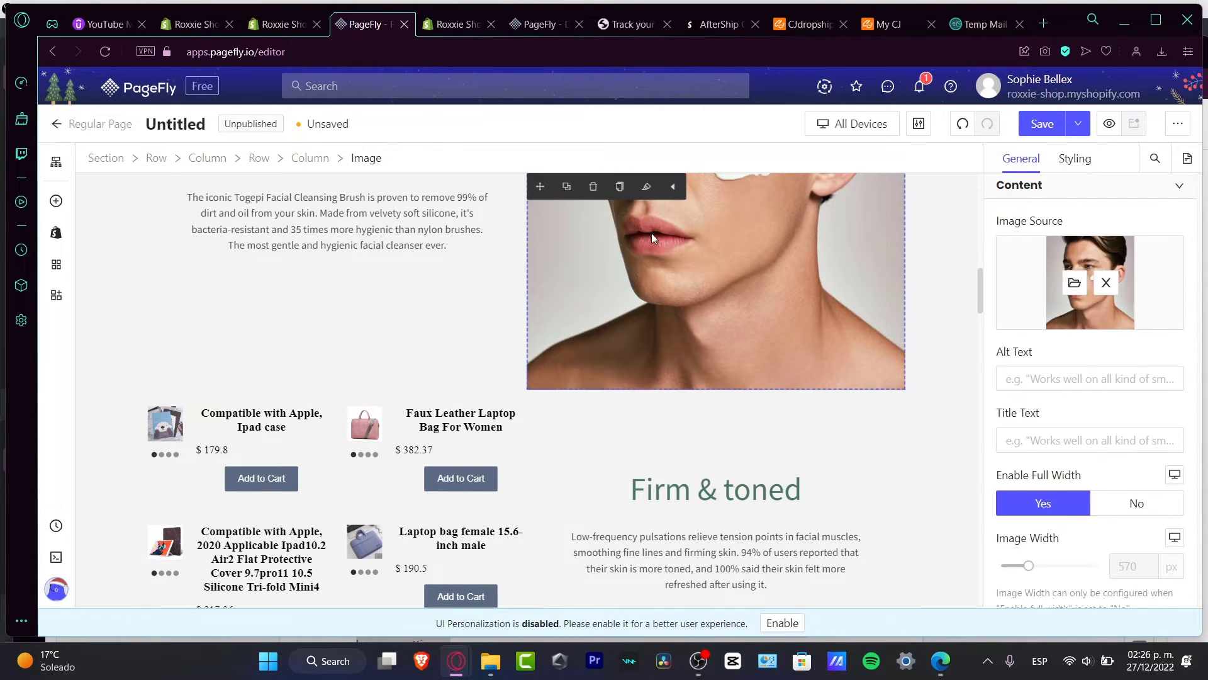
{"action": "left_click", "coordinate": [595, 187]}
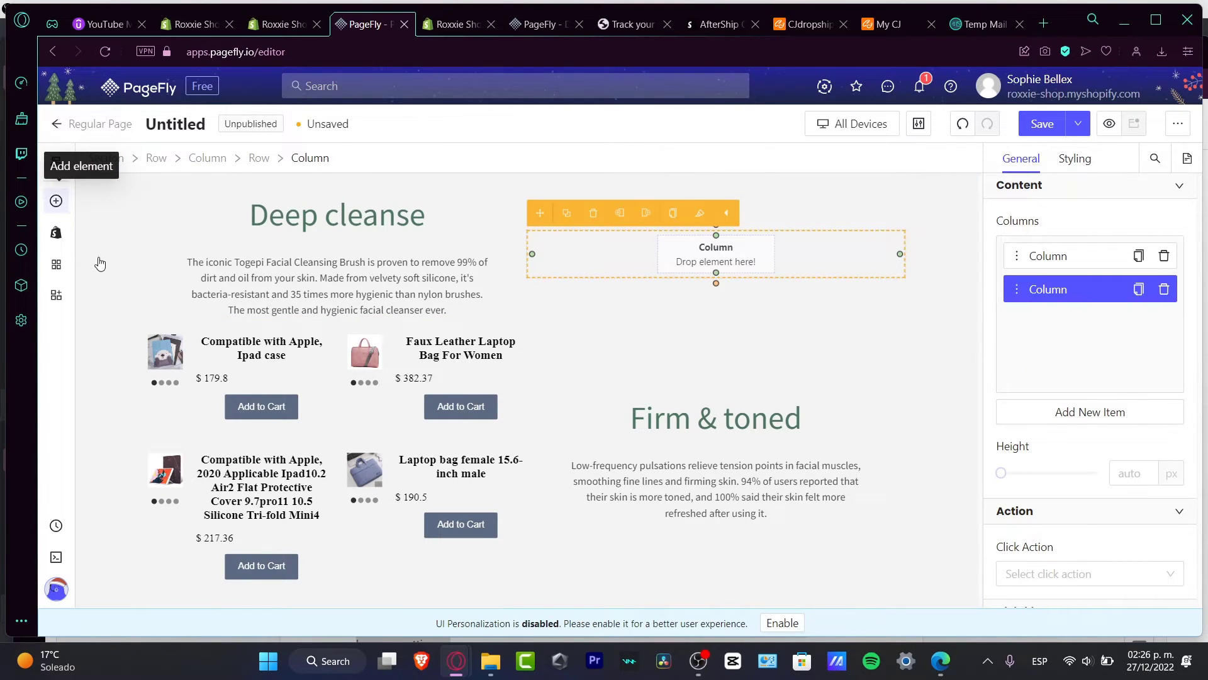
Step: Insert a single-column 1/1 layout row between the Product Details section and the Sustainable icon row
{"action": "left_click", "coordinate": [56, 200]}
{"action": "mouse_move", "coordinate": [122, 236]}
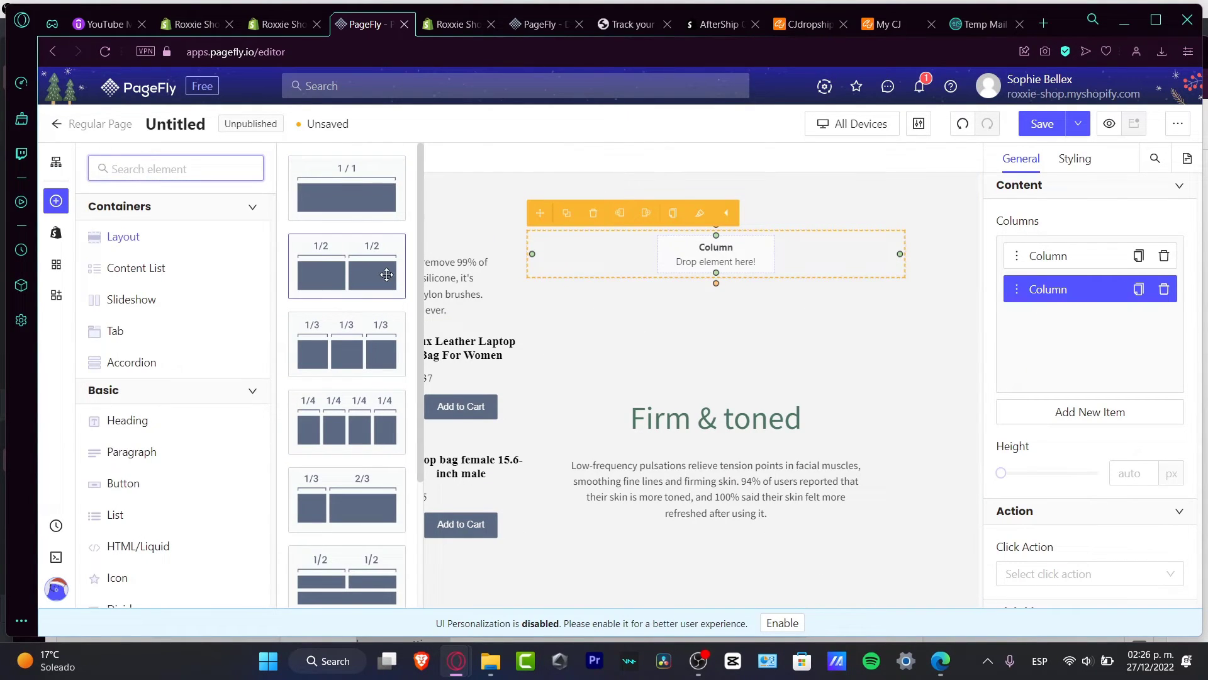
{"action": "left_click_drag", "start_coordinate": [378, 183], "coordinate": [513, 438]}
{"action": "scroll", "coordinate": [629, 485], "scroll_direction": "down", "scroll_amount": 3}
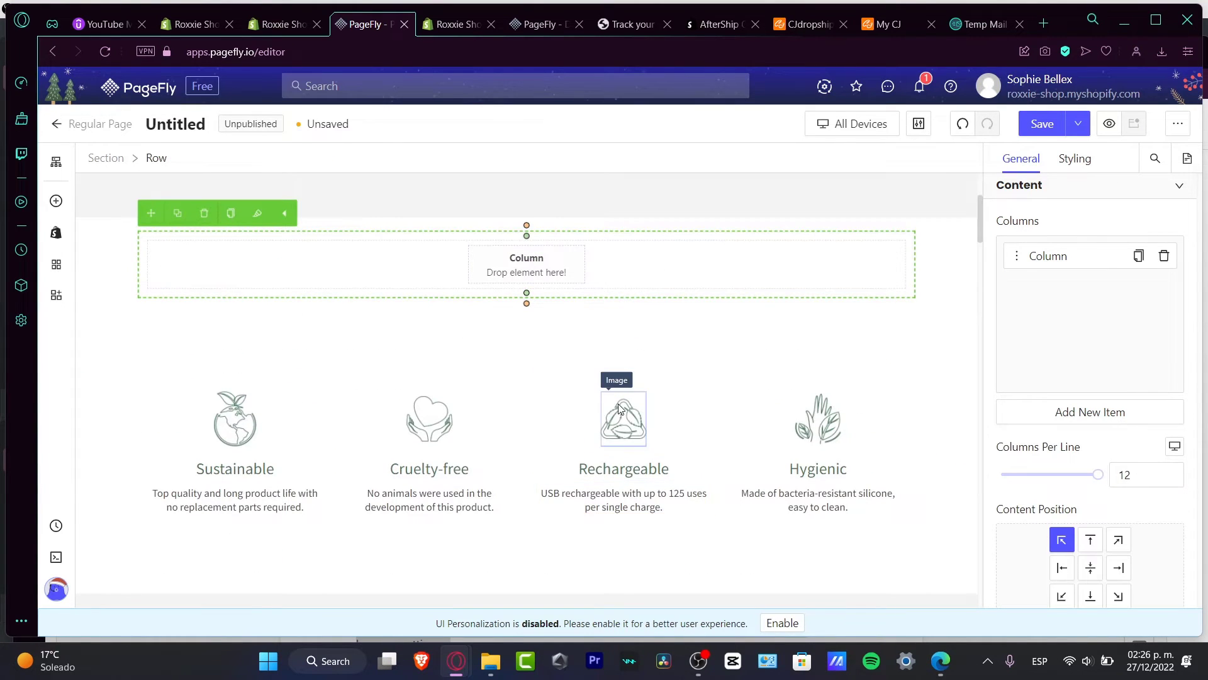
Step: Try a second column in the new row, remove it again and look over the remaining column's settings
{"action": "scroll", "coordinate": [620, 408], "scroll_direction": "up", "scroll_amount": 3}
{"action": "left_click", "coordinate": [564, 472]}
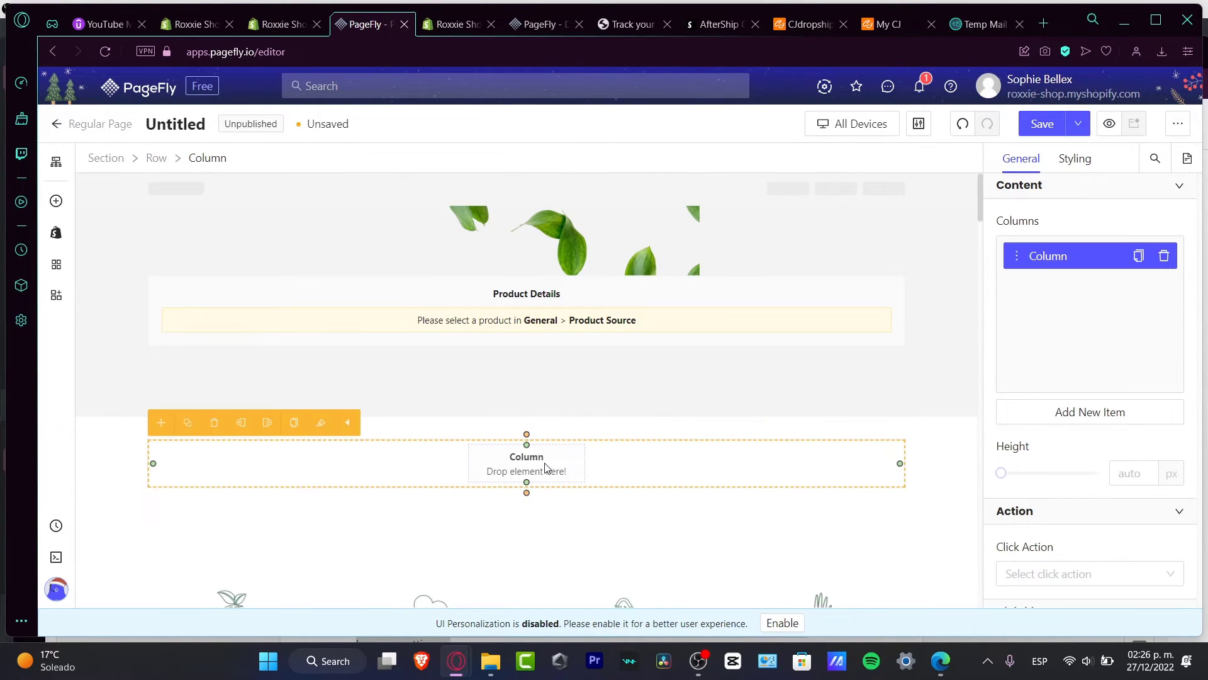
{"action": "left_click", "coordinate": [1071, 417]}
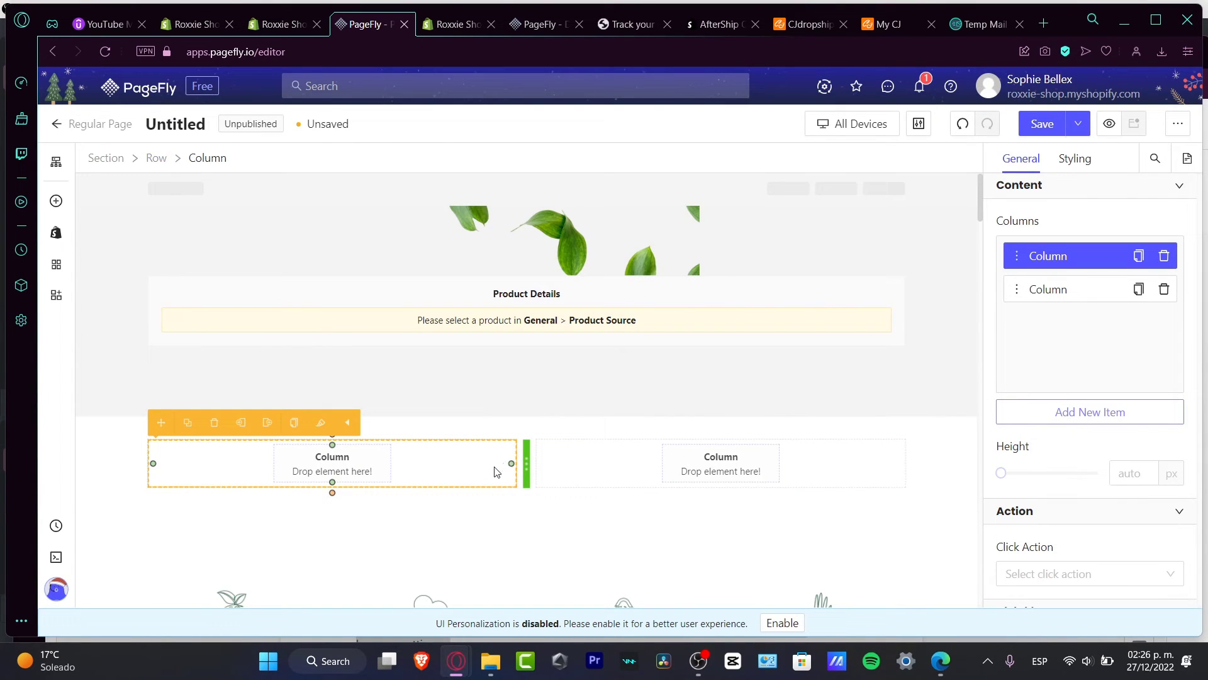
{"action": "left_click_drag", "start_coordinate": [528, 465], "coordinate": [553, 469]}
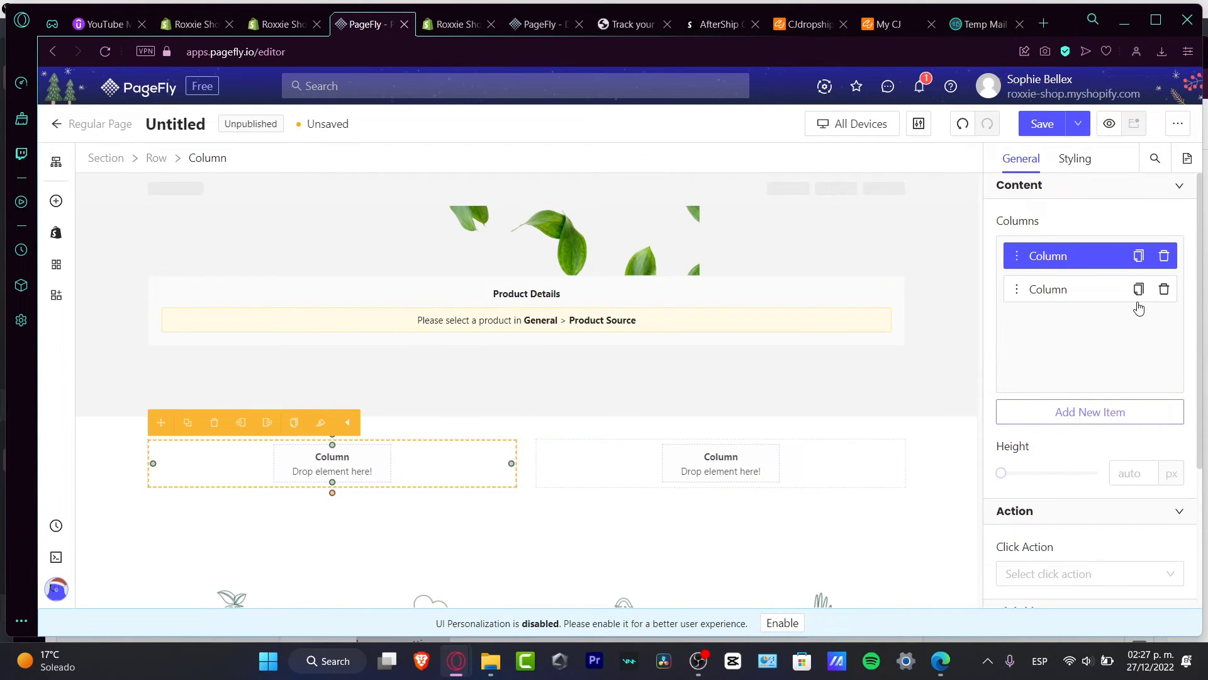
{"action": "left_click", "coordinate": [1162, 261]}
{"action": "scroll", "coordinate": [1045, 428], "scroll_direction": "down", "scroll_amount": 3}
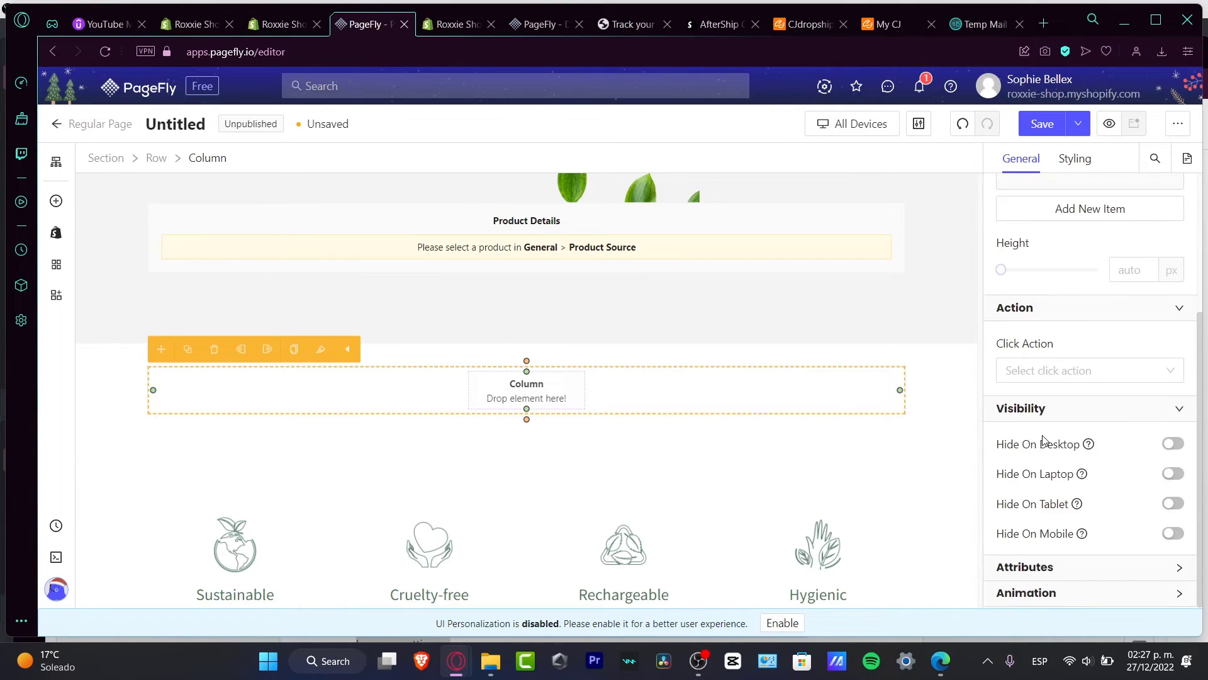
{"action": "scroll", "coordinate": [1072, 488], "scroll_direction": "up", "scroll_amount": 3}
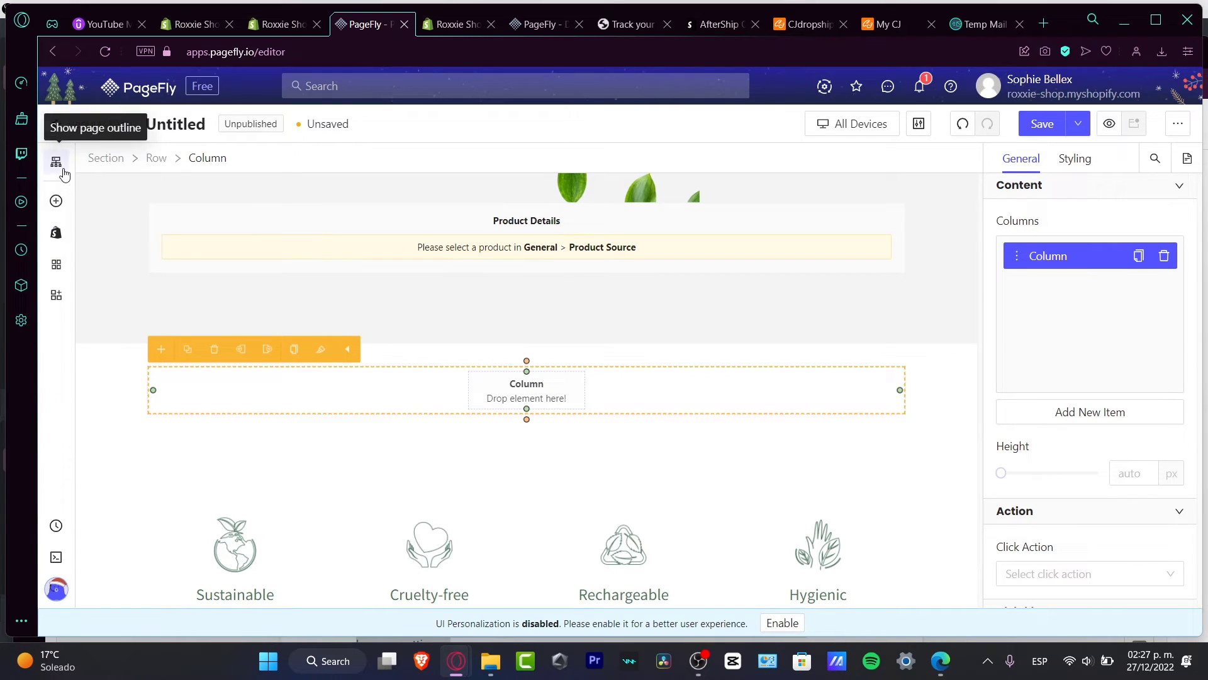
Step: Place a Product Media element in the empty column and assign it the product "Compatible with Apple, Ipad case"
{"action": "left_click_drag", "start_coordinate": [58, 233], "coordinate": [515, 431]}
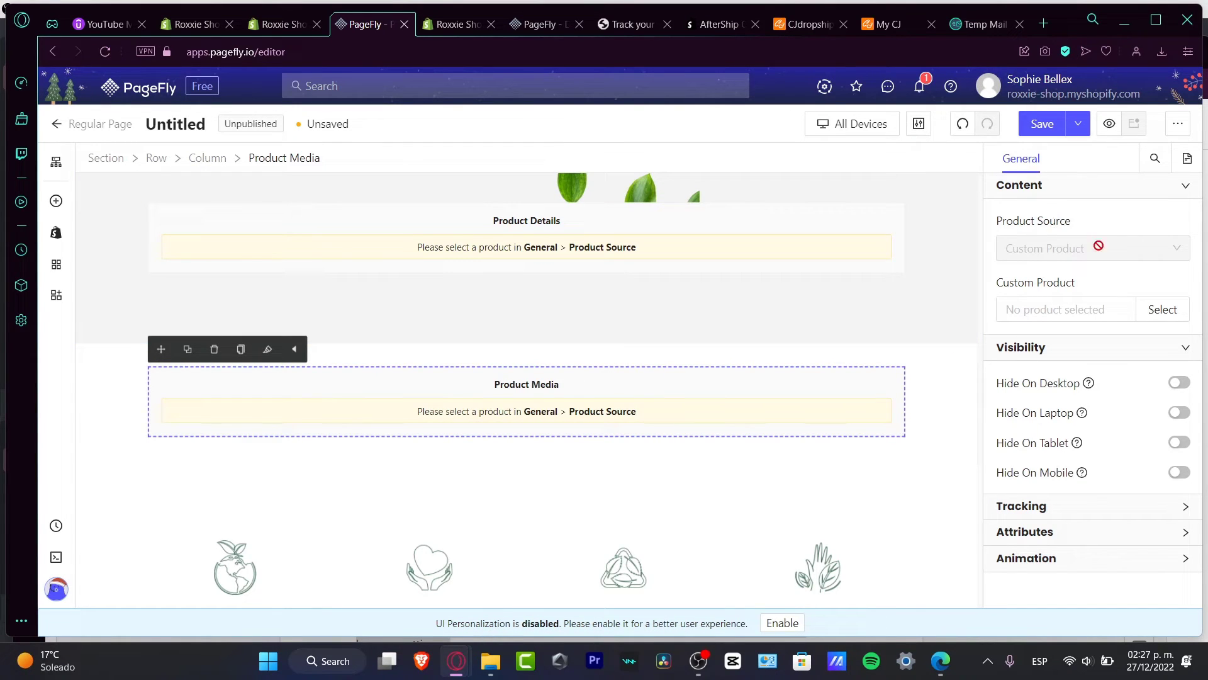
{"action": "left_click", "coordinate": [1162, 309]}
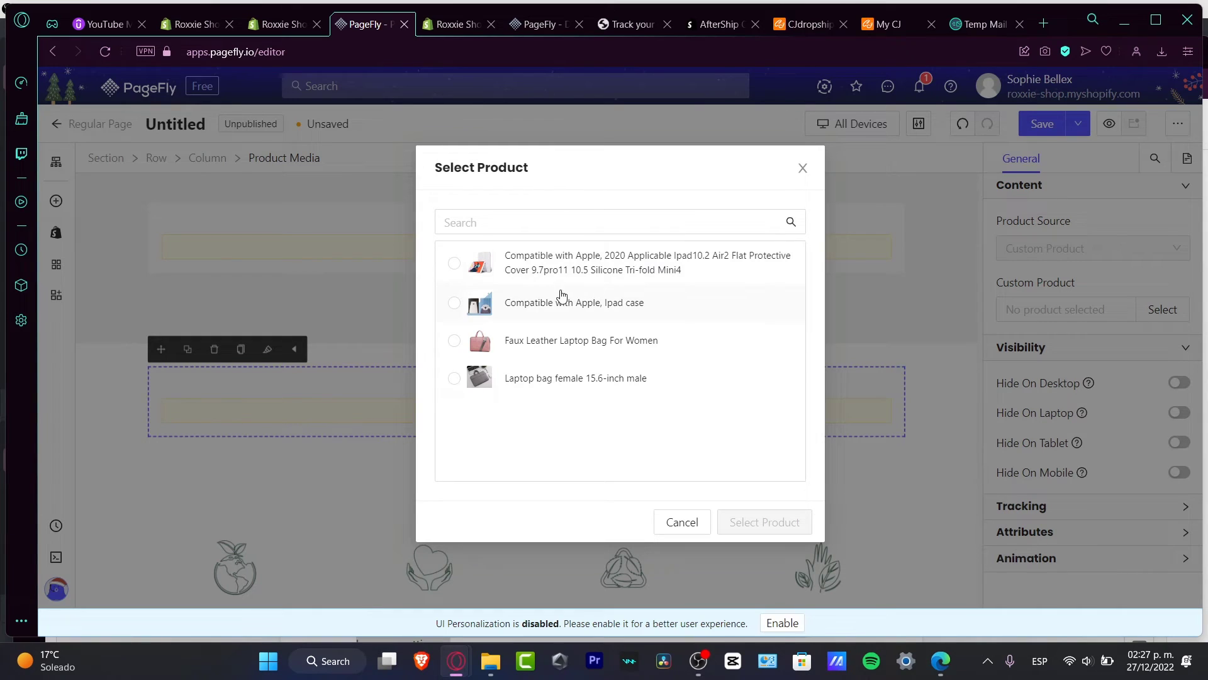
{"action": "left_click", "coordinate": [534, 310]}
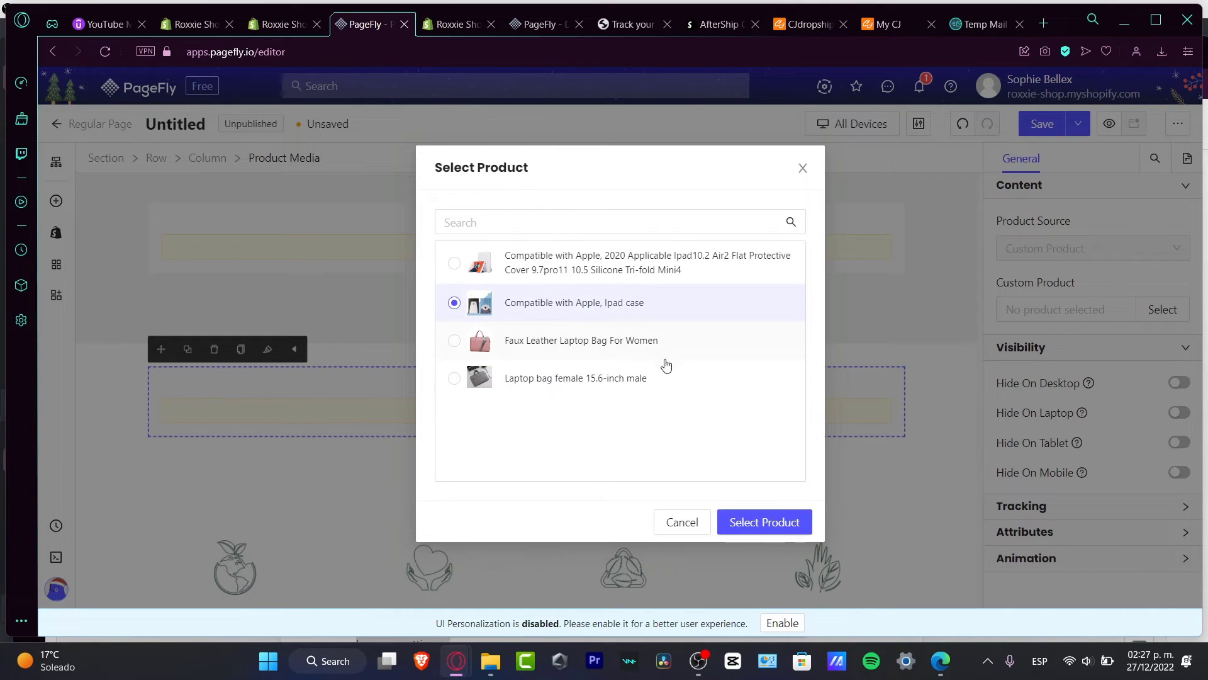
{"action": "left_click", "coordinate": [784, 523]}
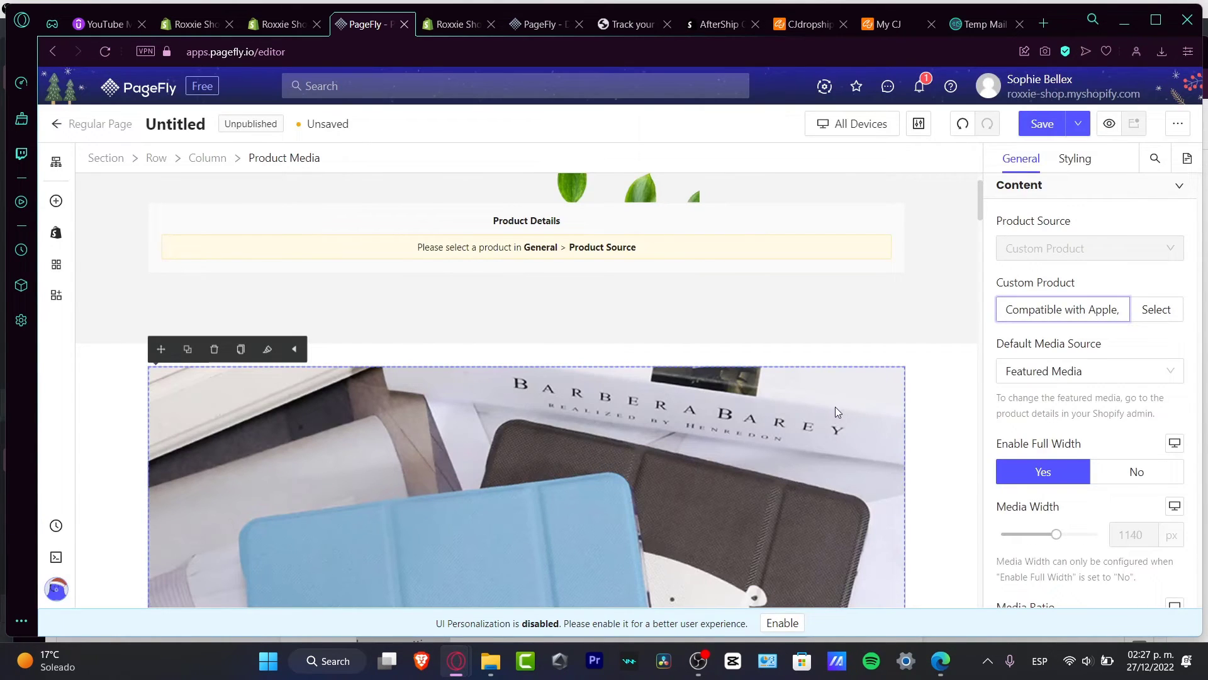
Step: Examine the product image on the canvas and the Product Media settings for size, ratio, media list and visibility
{"action": "scroll", "coordinate": [866, 437], "scroll_direction": "down", "scroll_amount": 5}
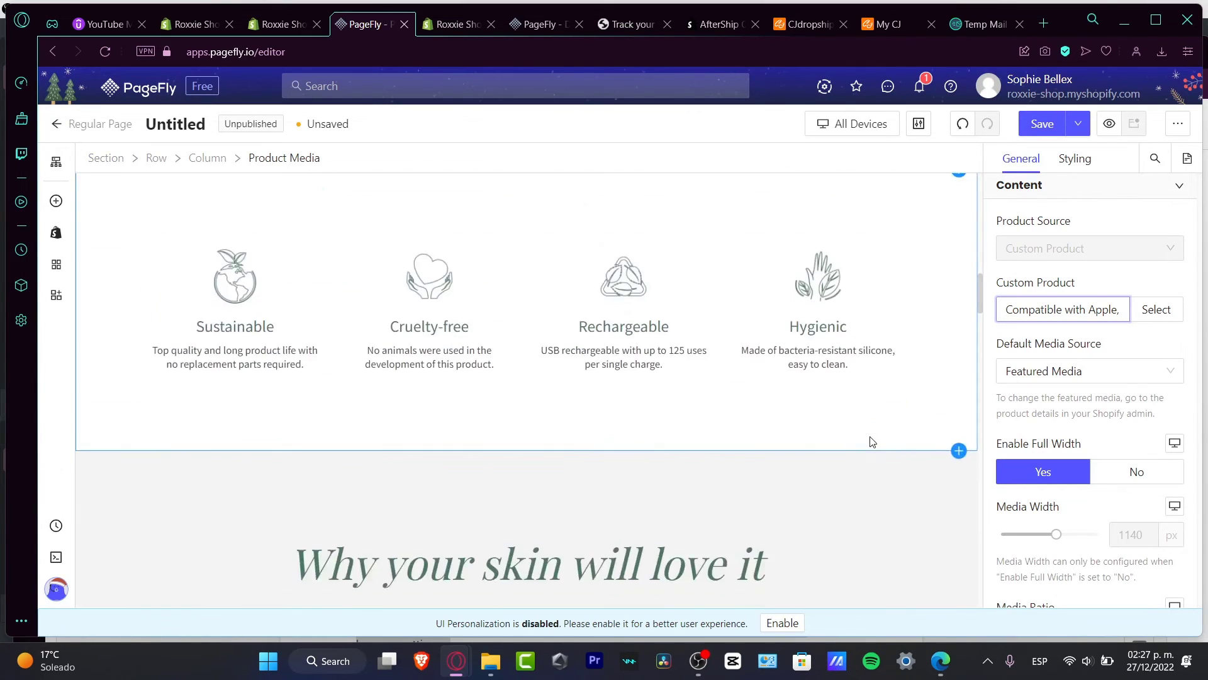
{"action": "scroll", "coordinate": [875, 442], "scroll_direction": "up", "scroll_amount": 5}
{"action": "scroll", "coordinate": [875, 442], "scroll_direction": "down", "scroll_amount": 3}
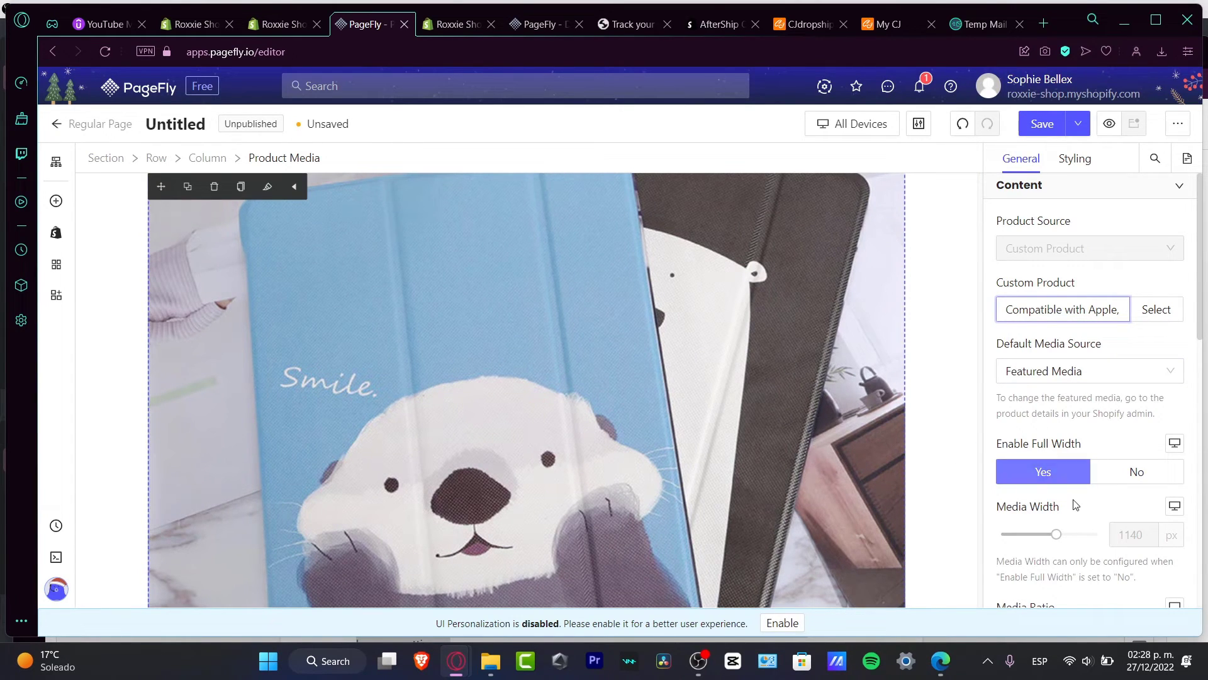
{"action": "scroll", "coordinate": [1076, 507], "scroll_direction": "down", "scroll_amount": 2}
{"action": "scroll", "coordinate": [1076, 507], "scroll_direction": "down", "scroll_amount": 1}
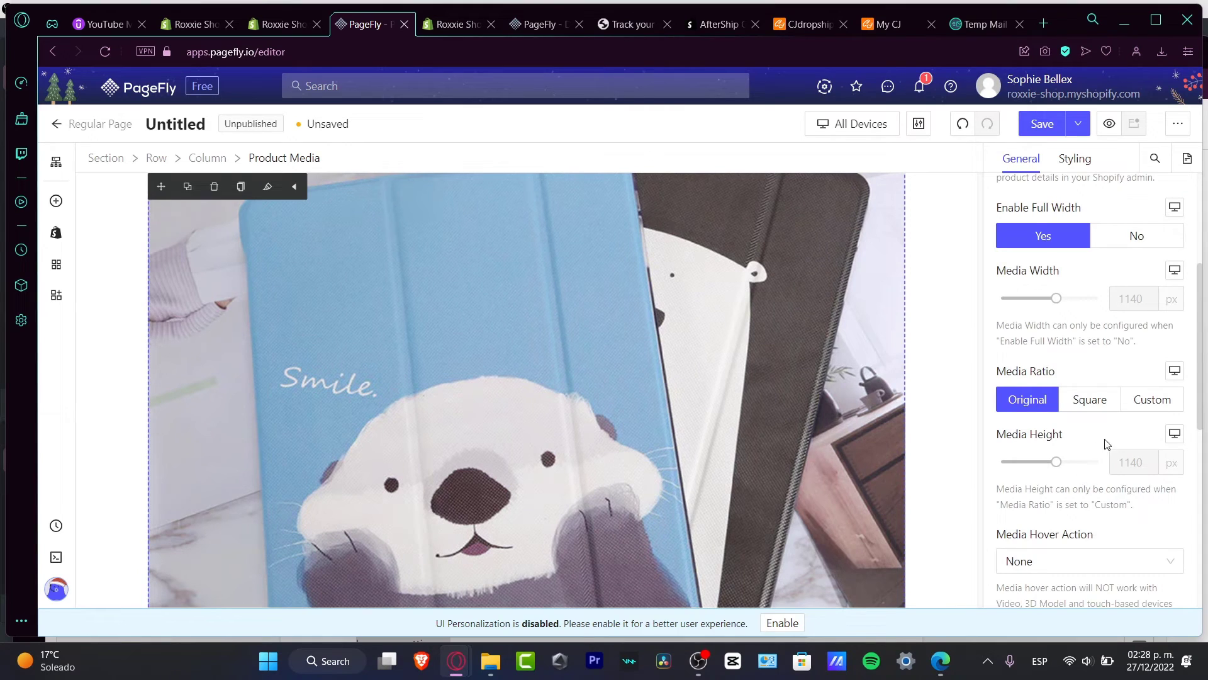
{"action": "scroll", "coordinate": [1108, 446], "scroll_direction": "down", "scroll_amount": 5}
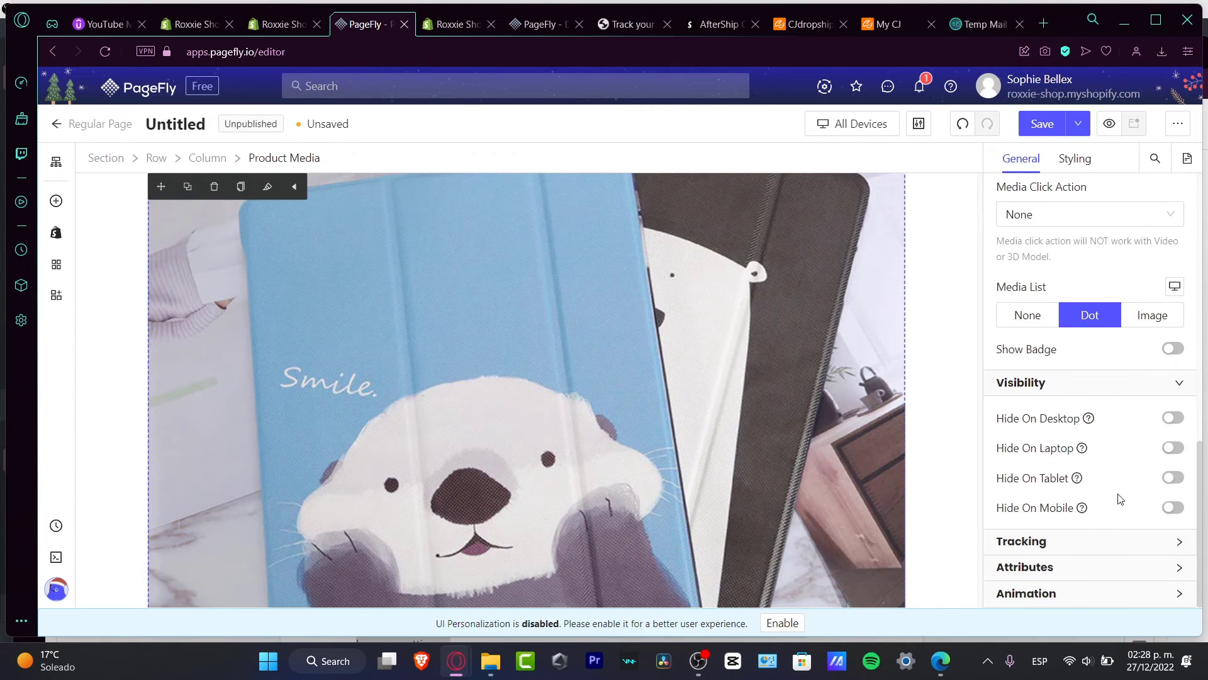
{"action": "scroll", "coordinate": [1089, 560], "scroll_direction": "up", "scroll_amount": 2}
{"action": "scroll", "coordinate": [1089, 561], "scroll_direction": "down", "scroll_amount": 2}
Step: Set the Product Media's When Display animation to Wobble
{"action": "left_click", "coordinate": [1083, 591]}
{"action": "scroll", "coordinate": [1099, 579], "scroll_direction": "down", "scroll_amount": 2}
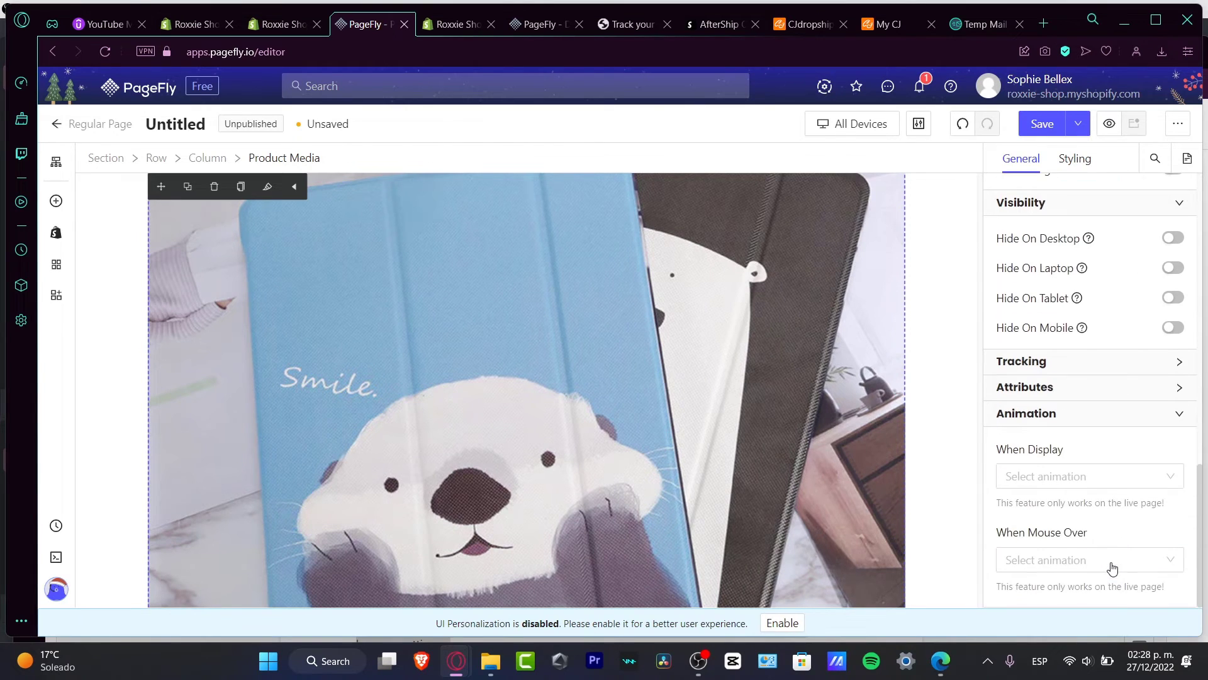
{"action": "left_click", "coordinate": [1111, 485]}
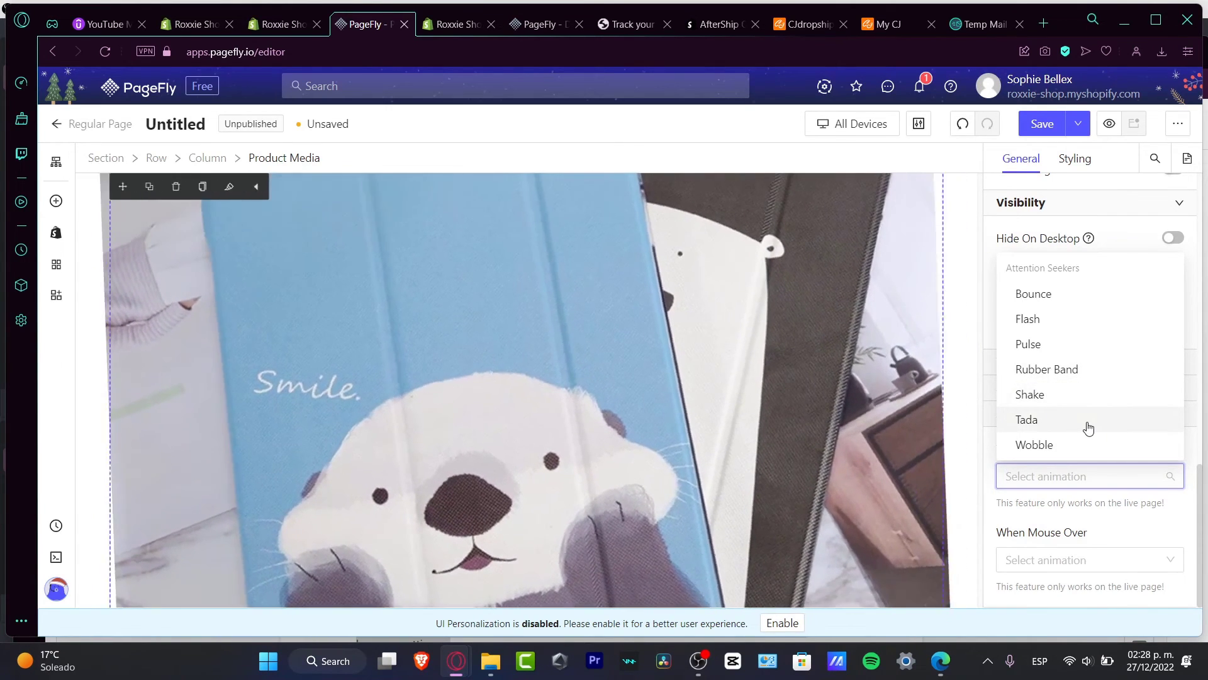
{"action": "left_click", "coordinate": [1089, 440]}
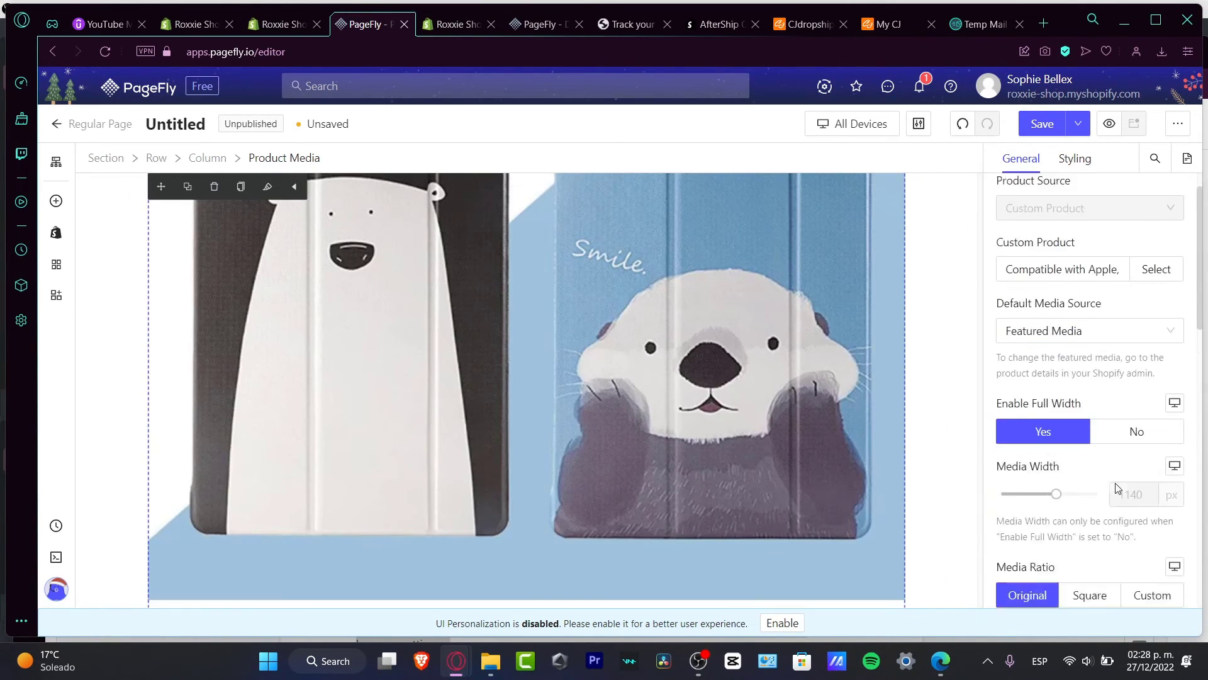
Step: Save the page under the title "Landing Page" and accept the save reminder
{"action": "left_click", "coordinate": [1042, 126]}
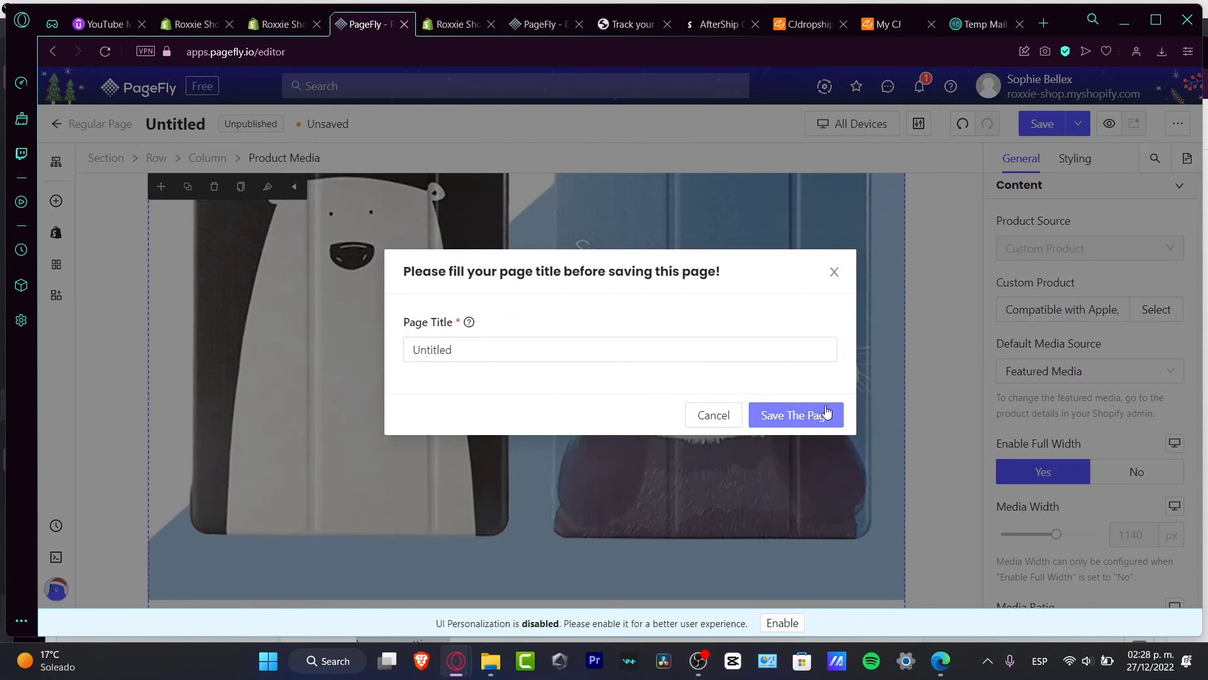
{"action": "triple_click", "coordinate": [707, 345]}
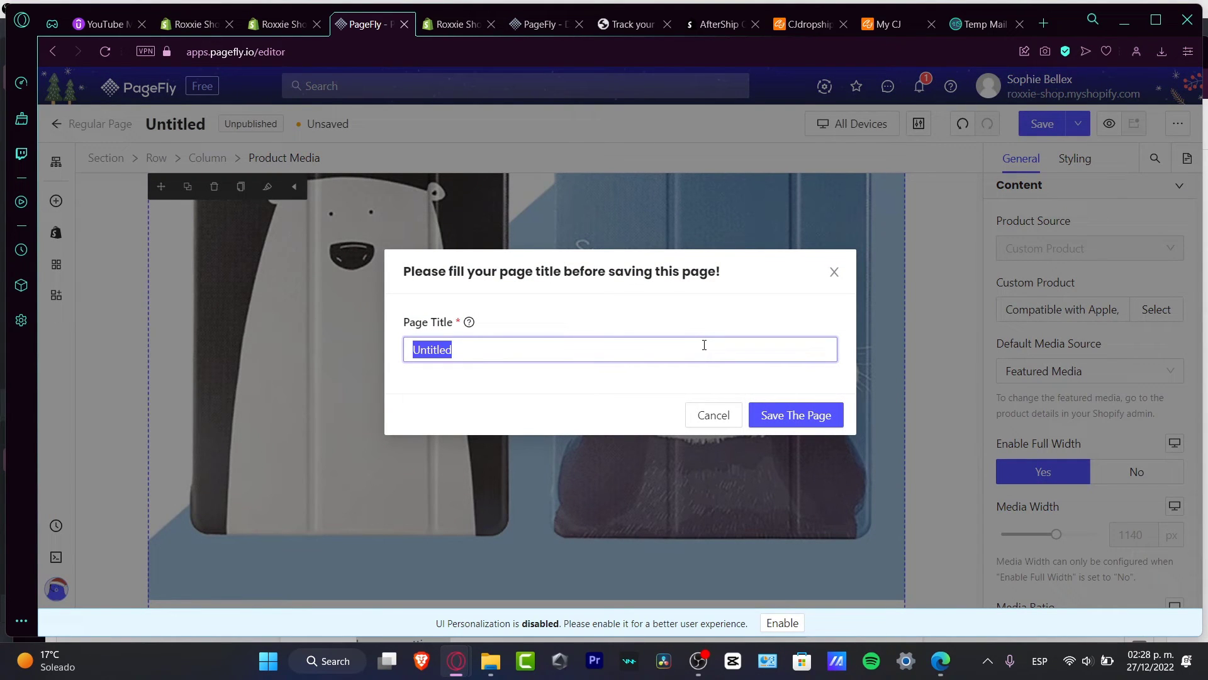
{"action": "type", "text": "P"}
{"action": "key", "text": "BackSpace"}
{"action": "type", "text": "Landing Page"}
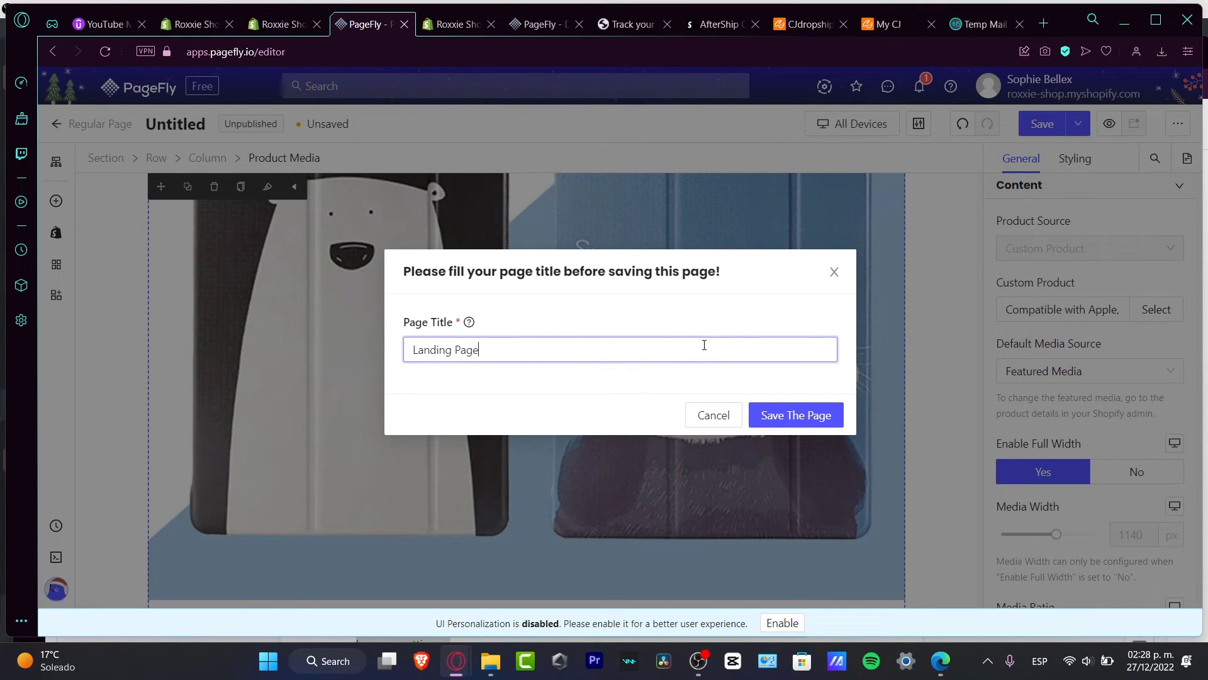
{"action": "left_click", "coordinate": [808, 420]}
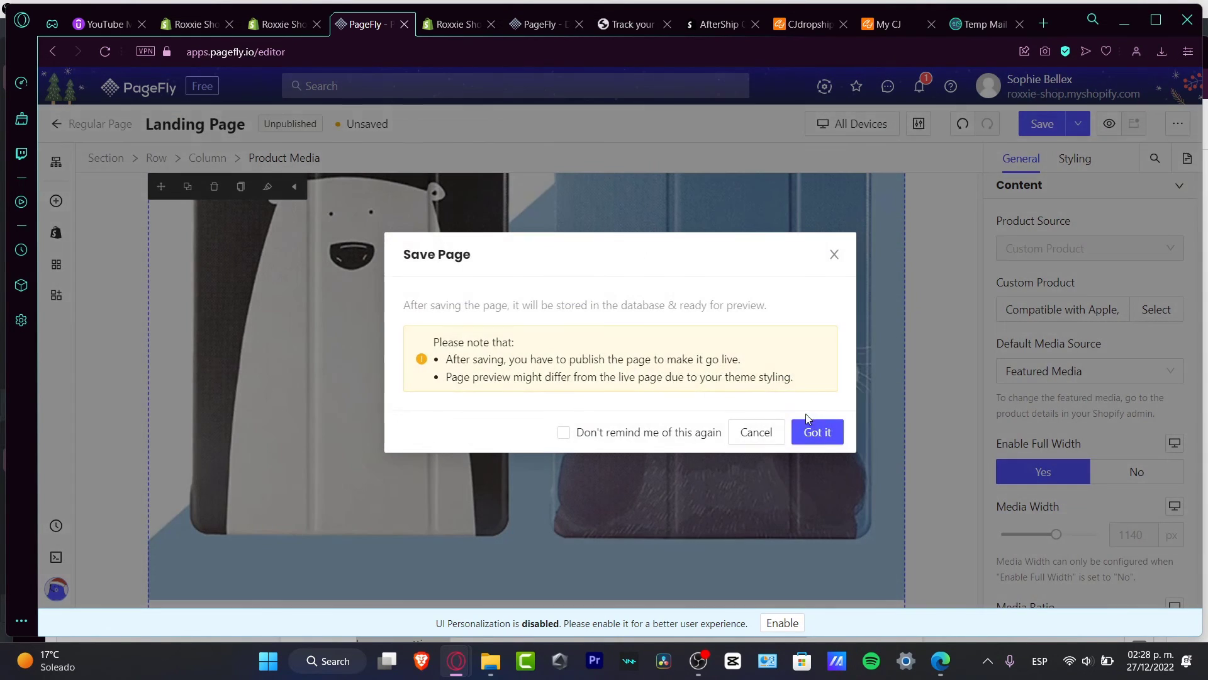
{"action": "left_click", "coordinate": [829, 439]}
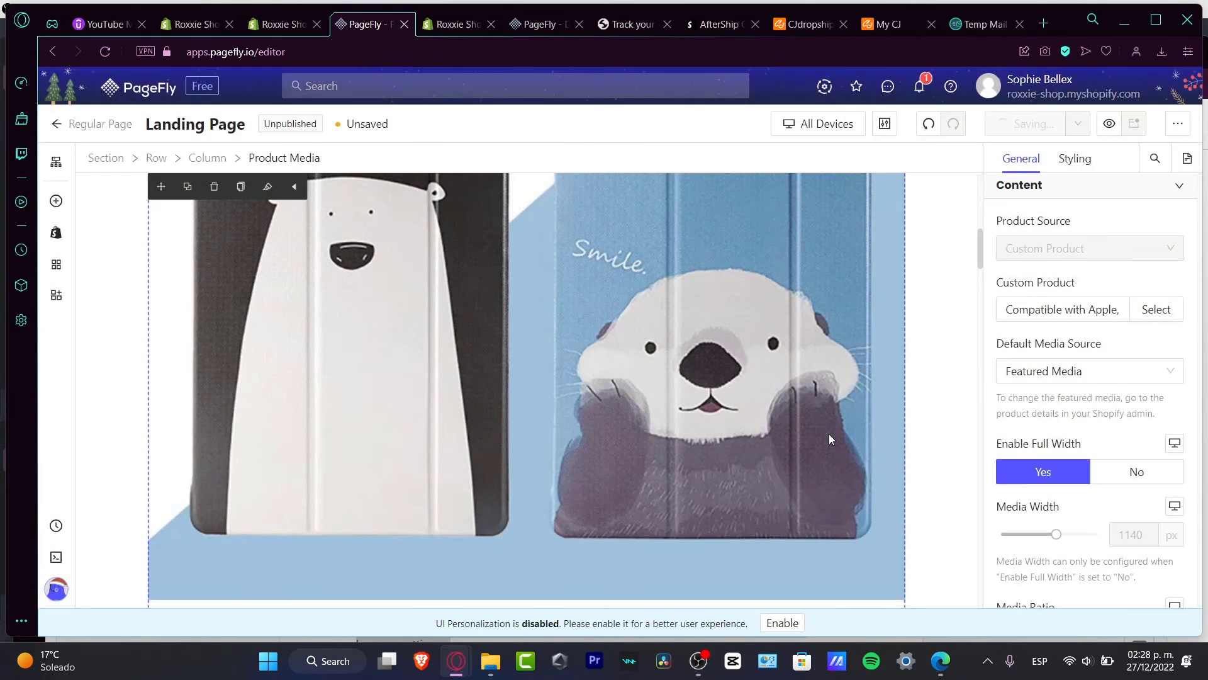
Step: Publish the Landing Page at the URL ending in "landing-page", using the free publishable slot
{"action": "left_click", "coordinate": [1048, 122]}
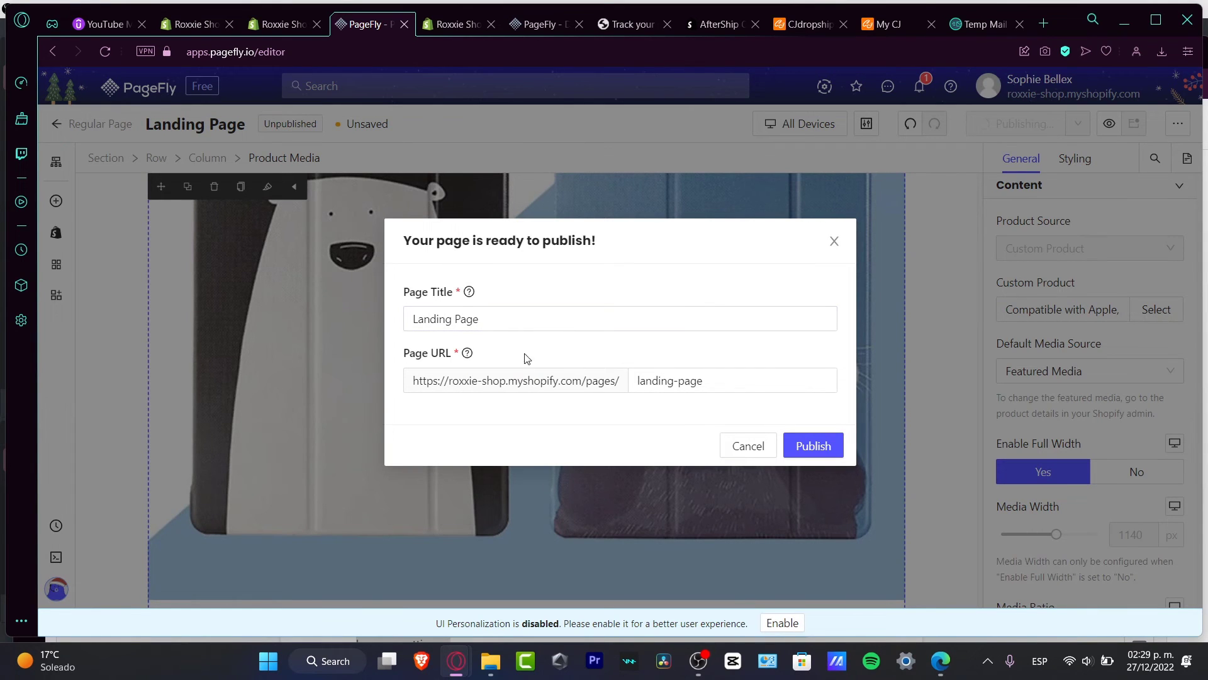
{"action": "left_click", "coordinate": [816, 448]}
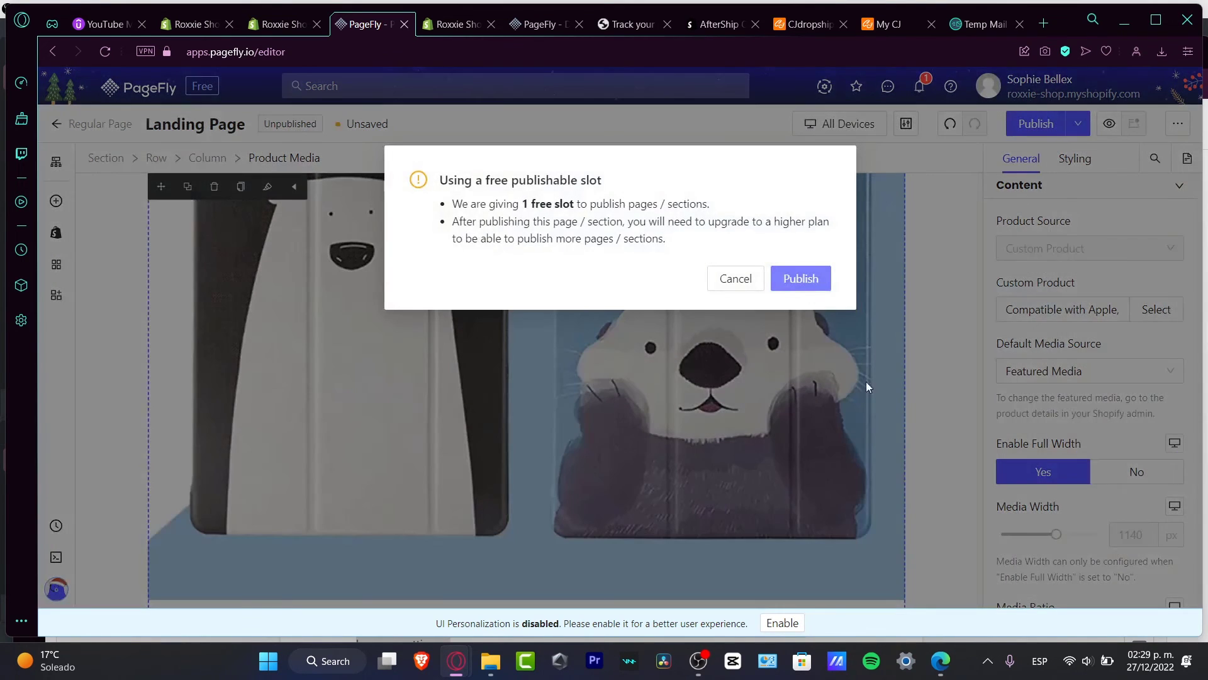
{"action": "left_click", "coordinate": [796, 284]}
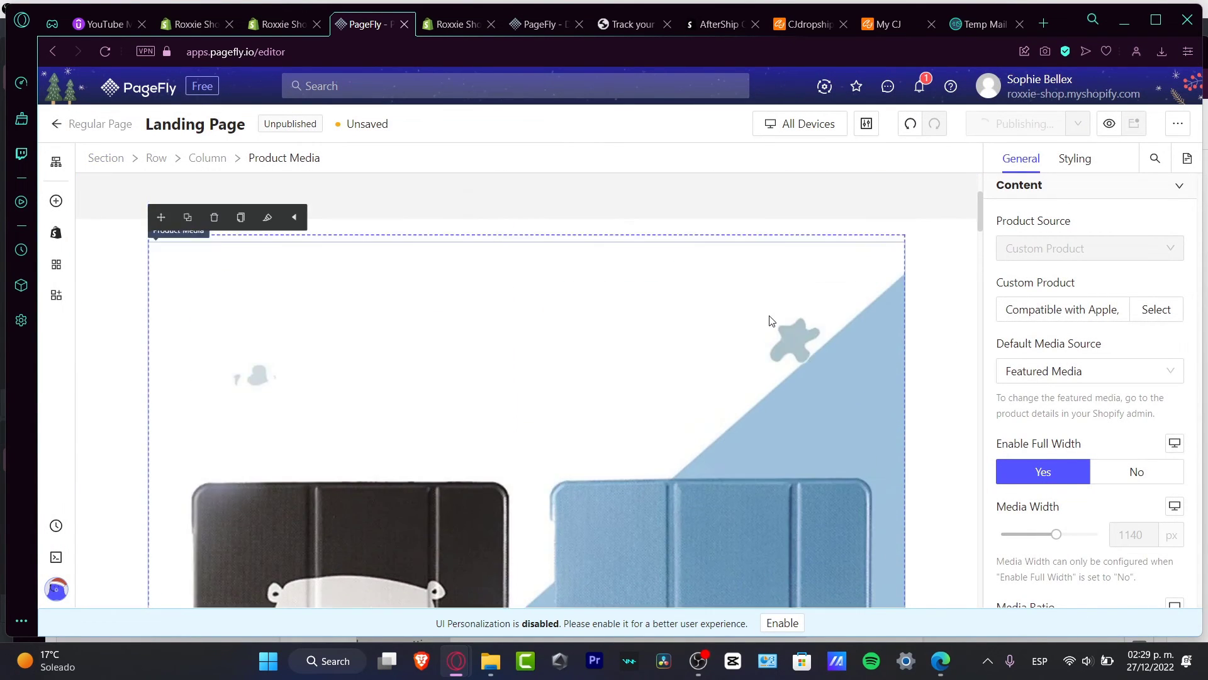
{"action": "scroll", "coordinate": [773, 328], "scroll_direction": "down", "scroll_amount": 10}
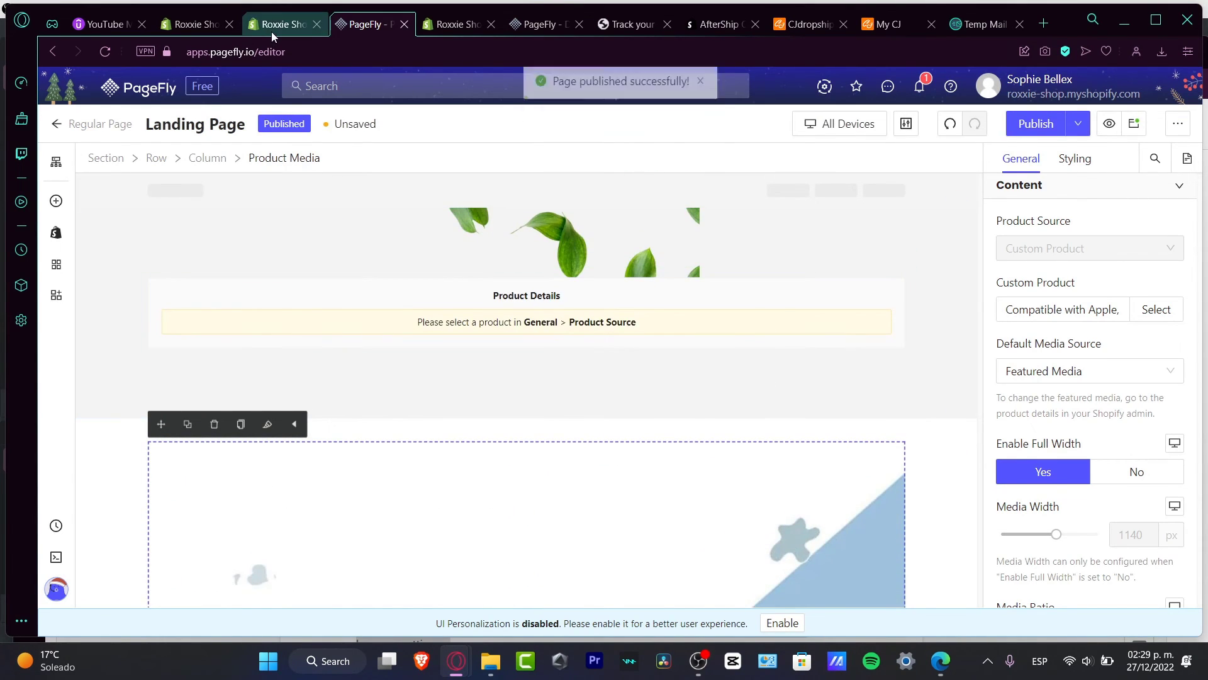
Step: Switch to the Shopify admin and check the online store's list of pages for the published Landing Page
{"action": "left_click", "coordinate": [272, 28]}
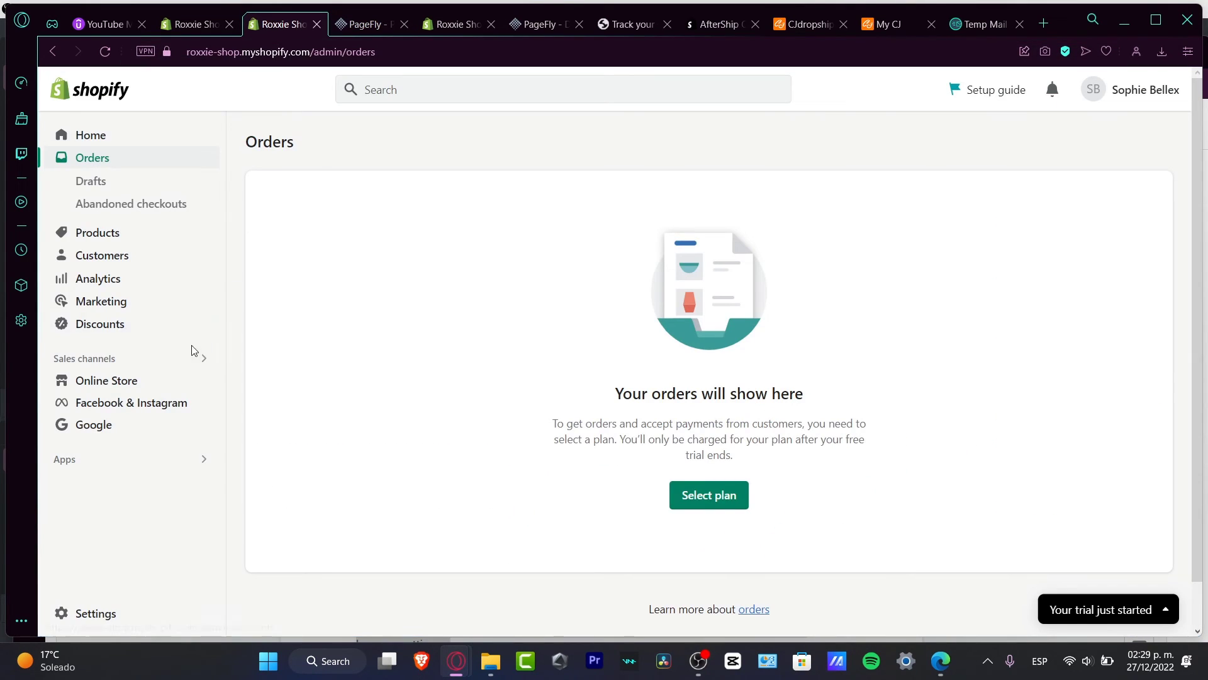
{"action": "left_click", "coordinate": [123, 380]}
{"action": "left_click", "coordinate": [106, 403]}
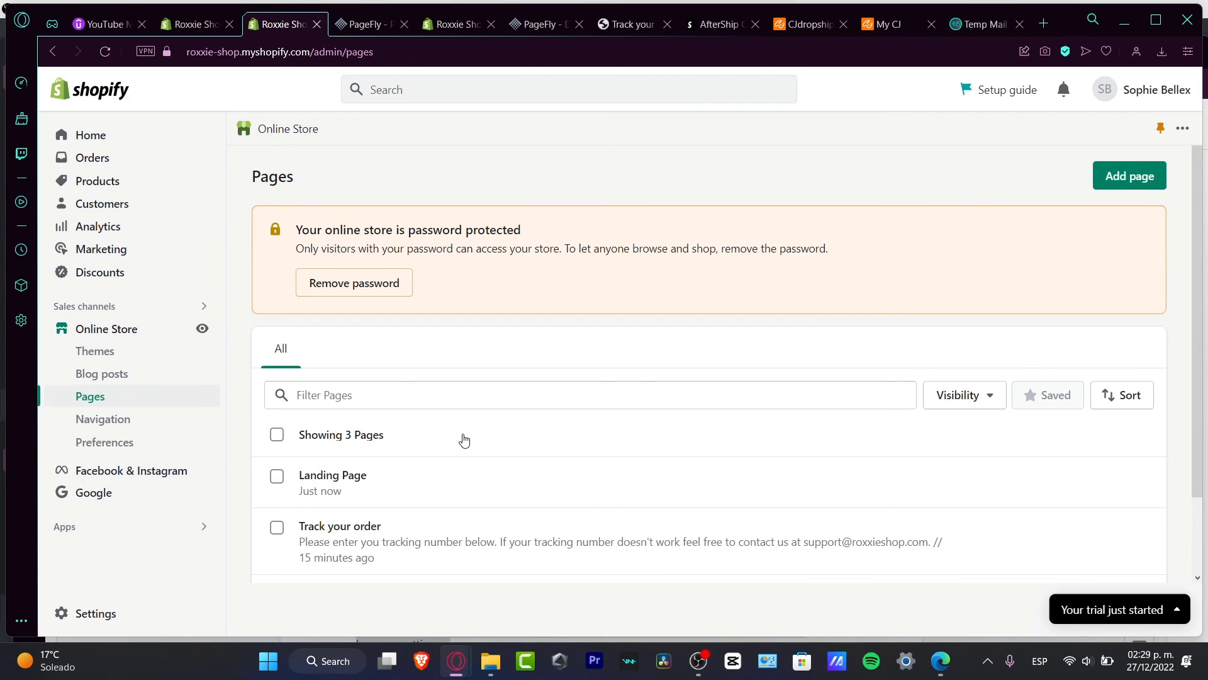
{"action": "scroll", "coordinate": [642, 337], "scroll_direction": "down", "scroll_amount": 2}
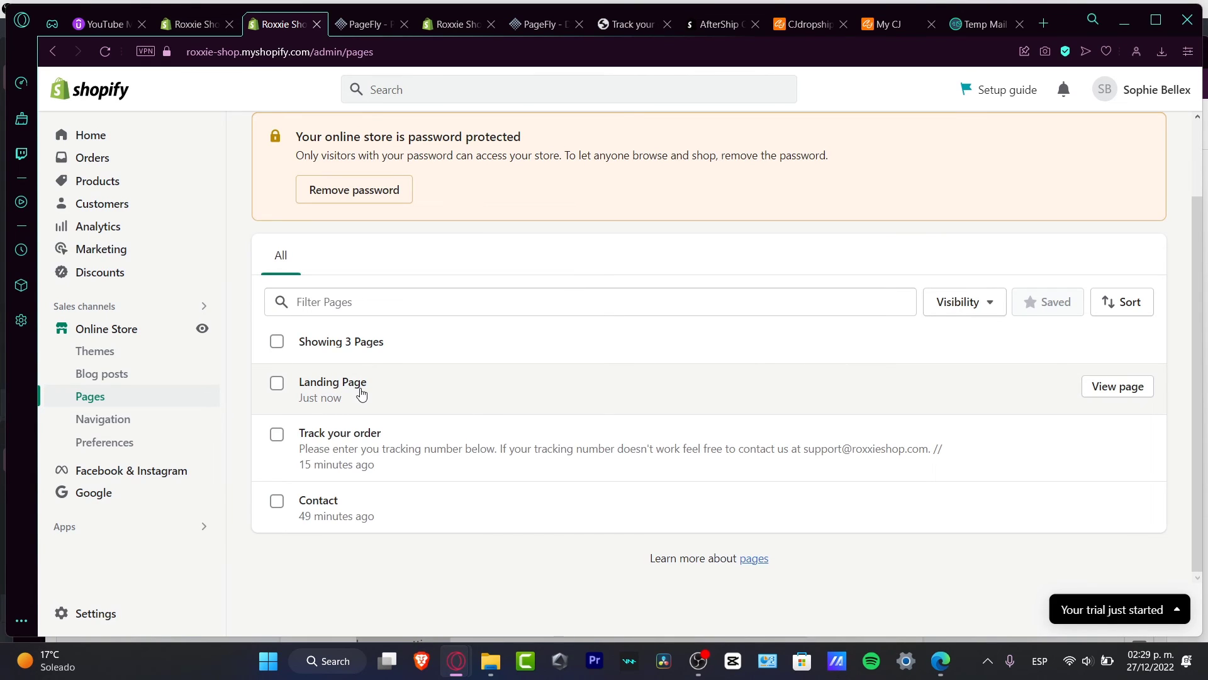
{"action": "scroll", "coordinate": [494, 369], "scroll_direction": "up", "scroll_amount": 2}
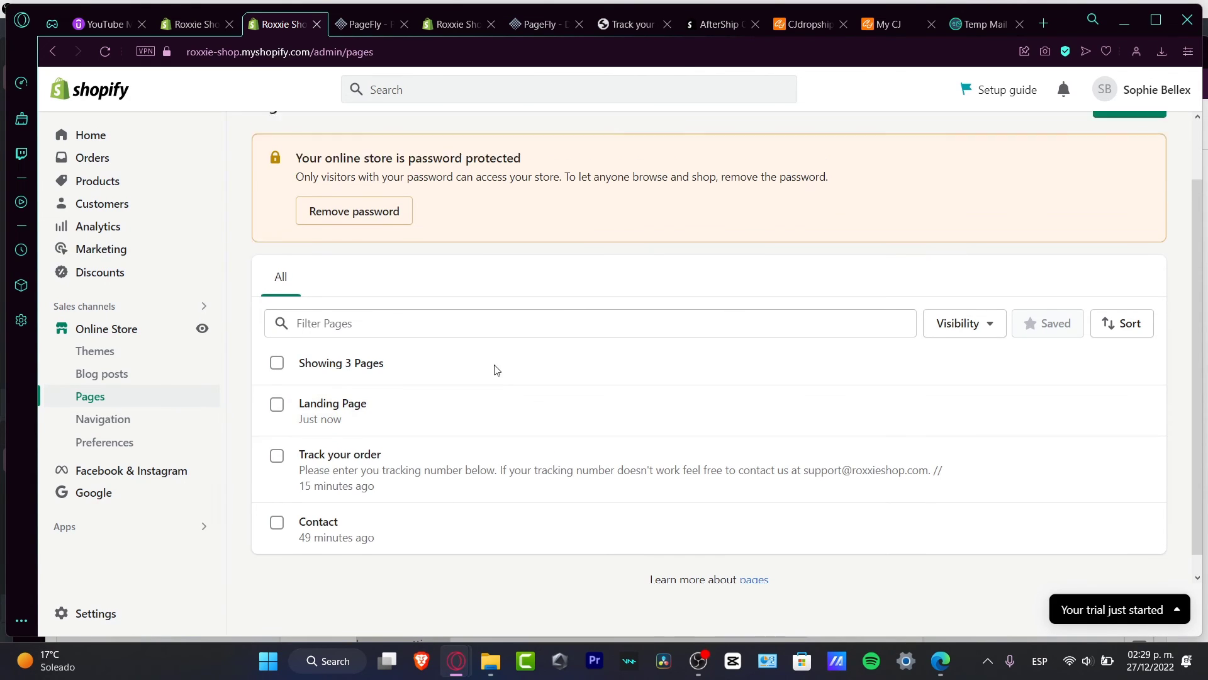
Step: Start adding a store page and review the available theme templates, keeping Default page selected
{"action": "left_click", "coordinate": [1131, 183]}
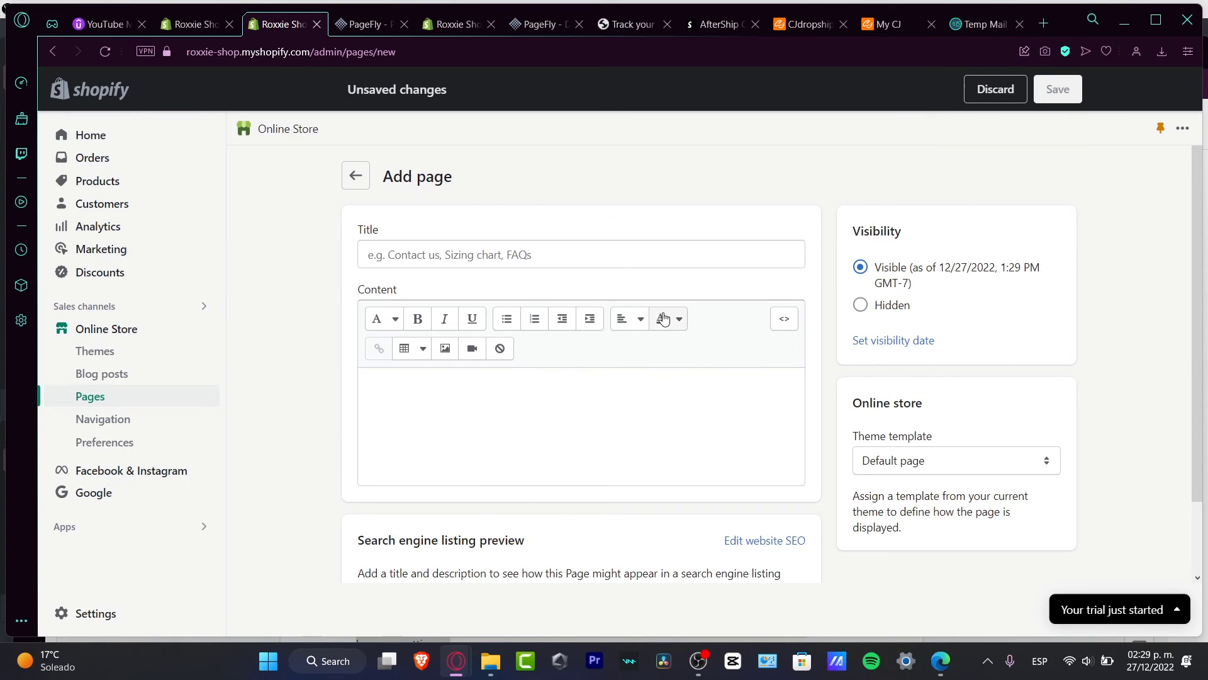
{"action": "scroll", "coordinate": [661, 318], "scroll_direction": "down", "scroll_amount": 2}
{"action": "left_click", "coordinate": [954, 375]}
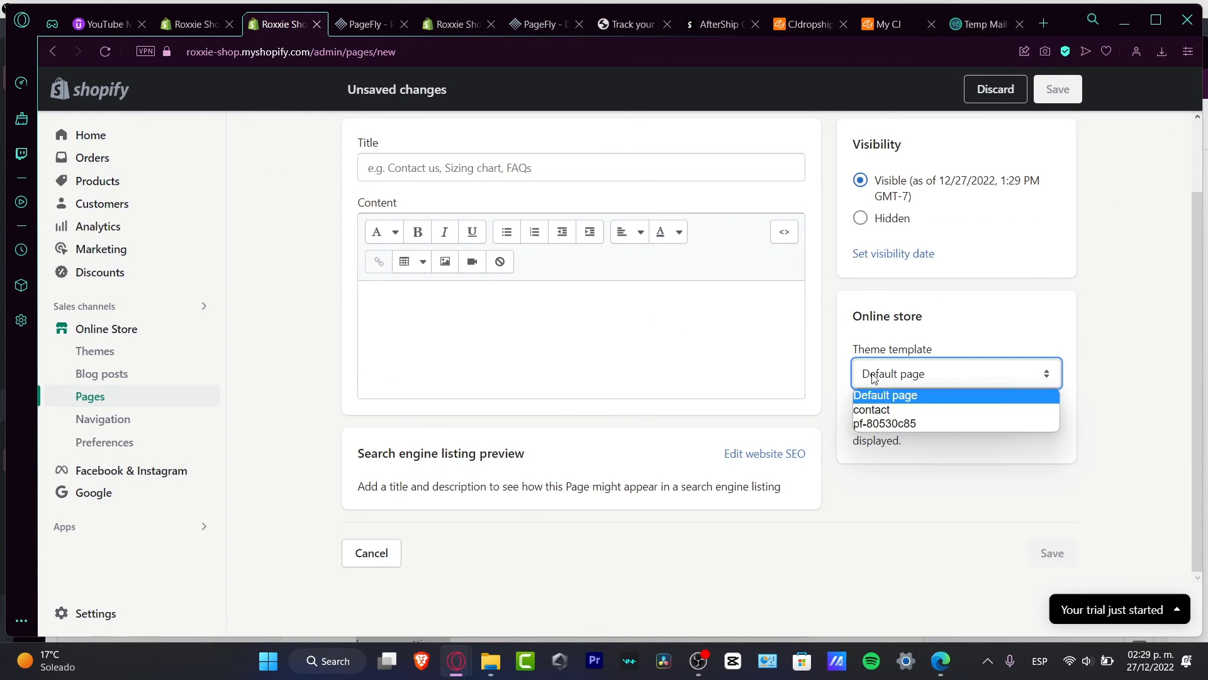
{"action": "left_click", "coordinate": [922, 396]}
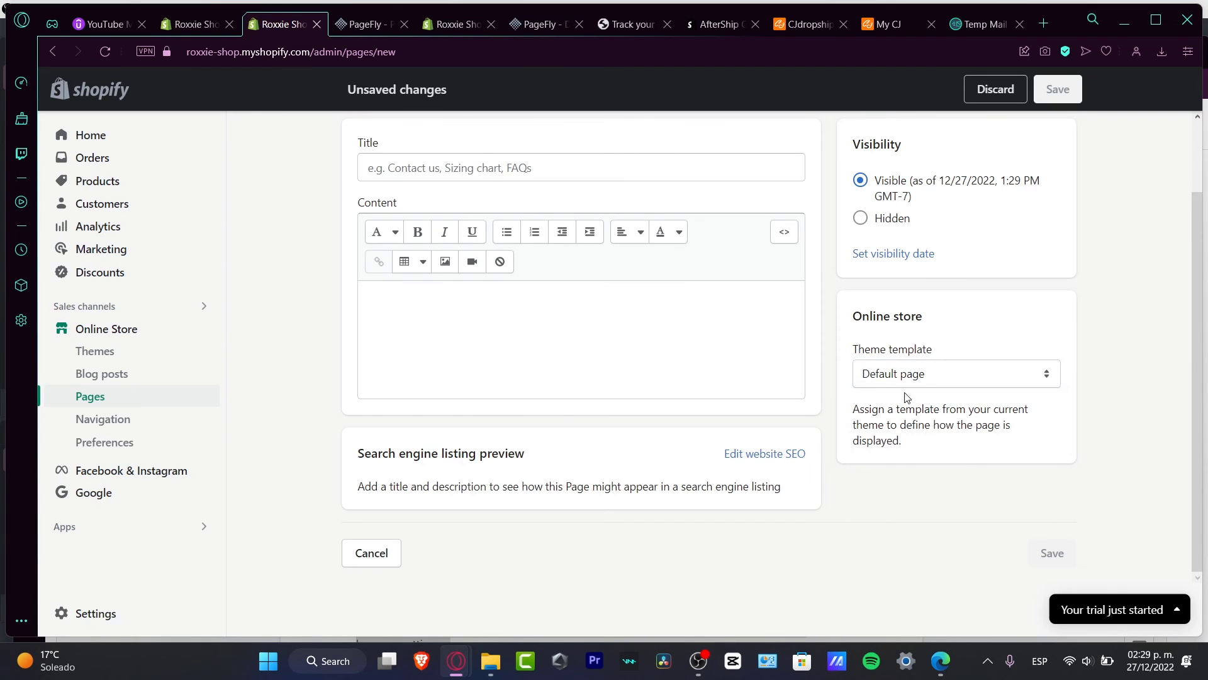
Step: Switch to the PageFly dashboard and dismiss its welcome message
{"action": "left_click", "coordinate": [542, 25]}
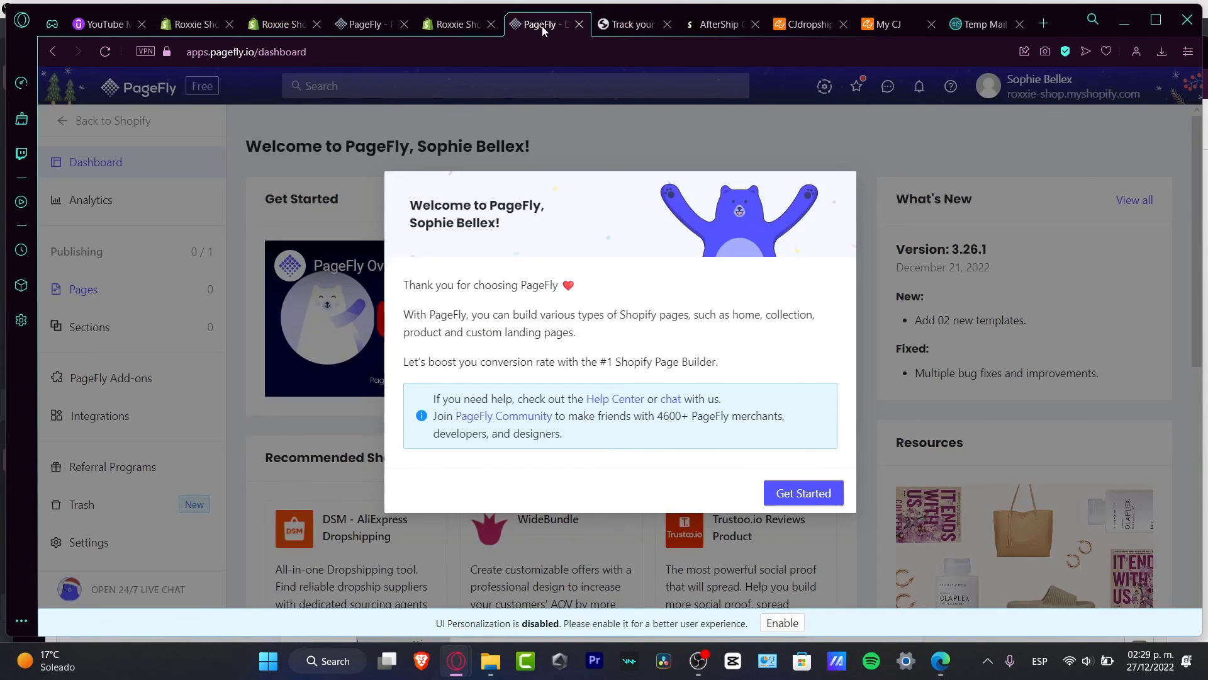
{"action": "left_click", "coordinate": [835, 499]}
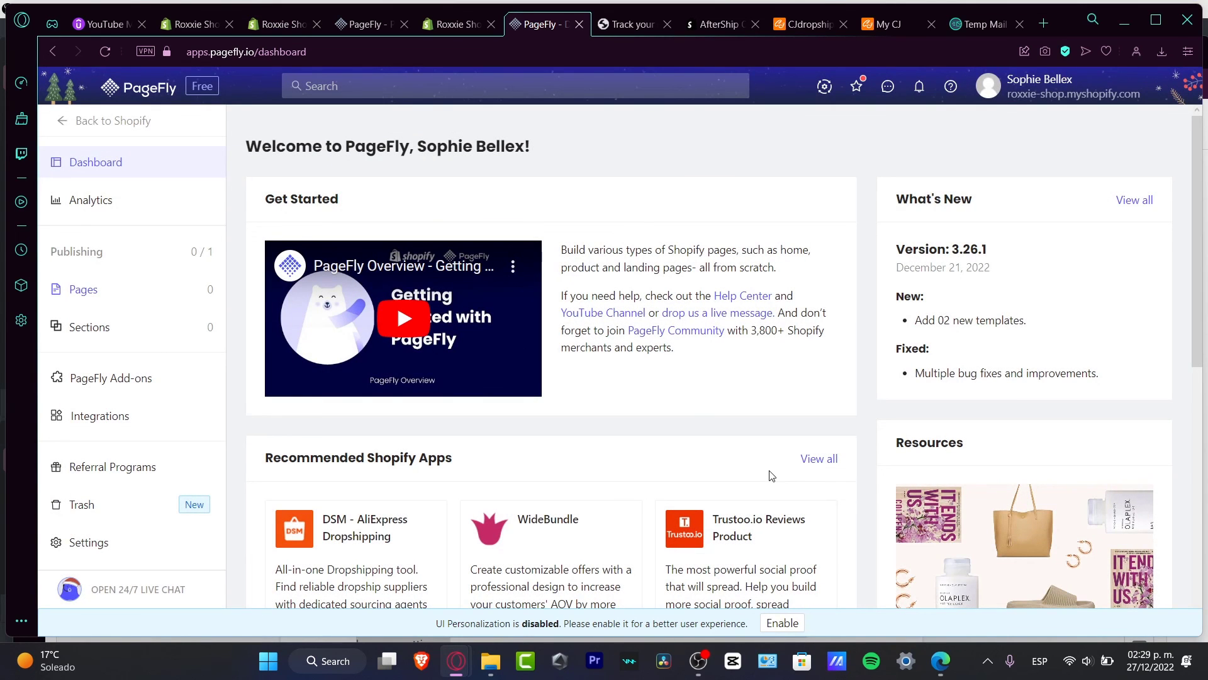